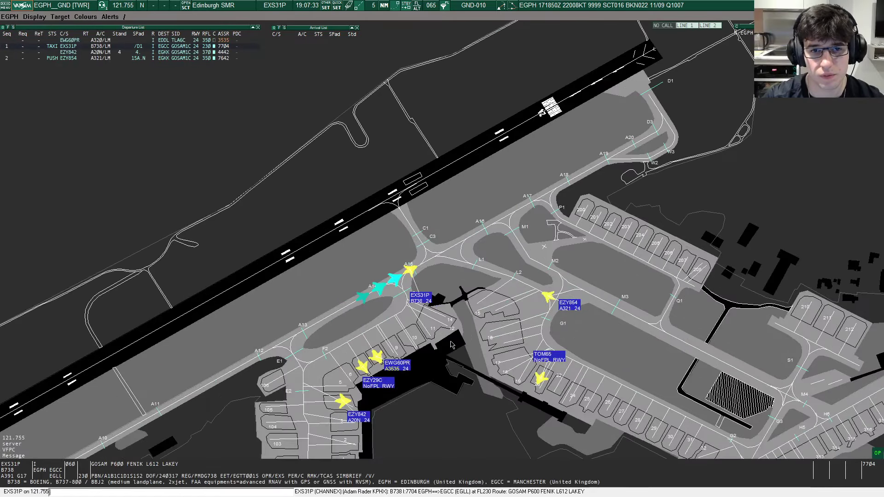
pyautogui.scroll(-5, 449, 343)
pyautogui.scroll(-3, 445, 345)
pyautogui.scroll(6, 442, 348)
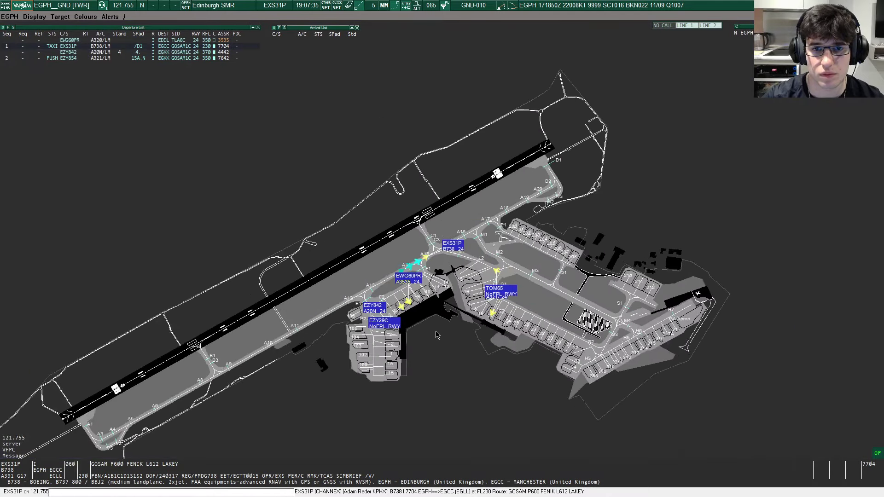
pyautogui.scroll(3, 456, 335)
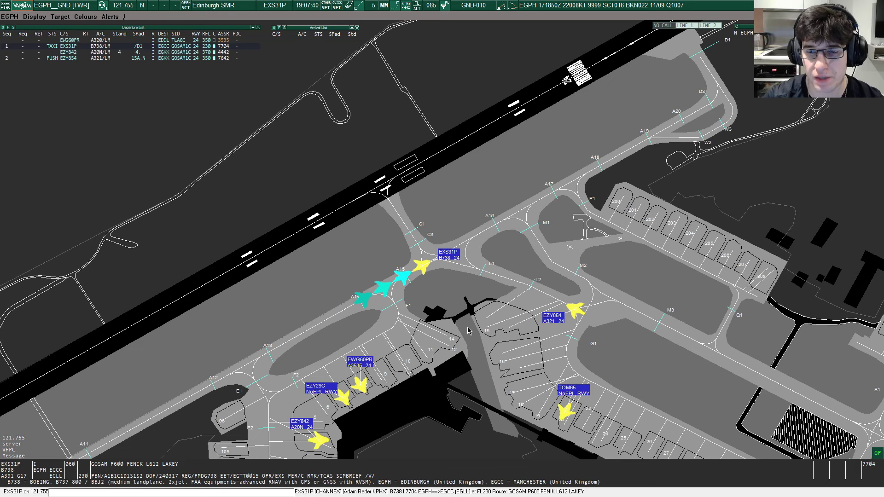
# - Check the SimAware live traffic map, then return to the Edinburgh ground radar
pyautogui.press('super')
pyautogui.click(615, 485)
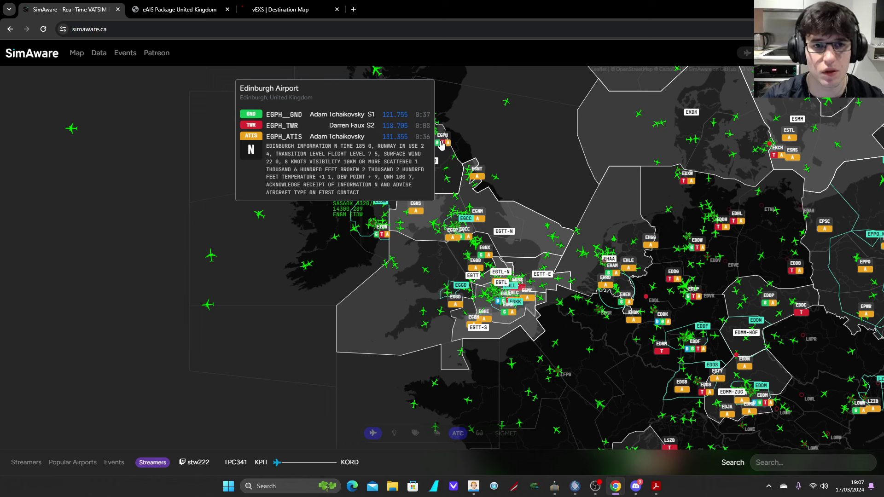
pyautogui.click(562, 492)
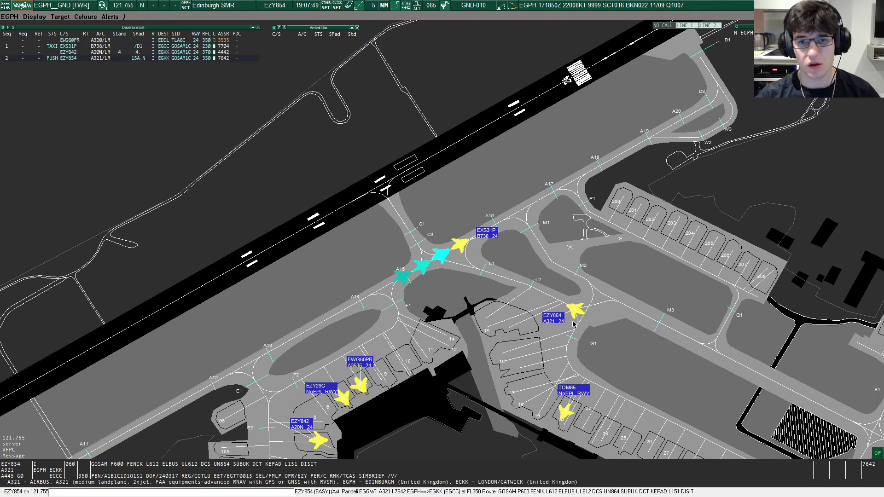
pyautogui.scroll(-2, 618, 274)
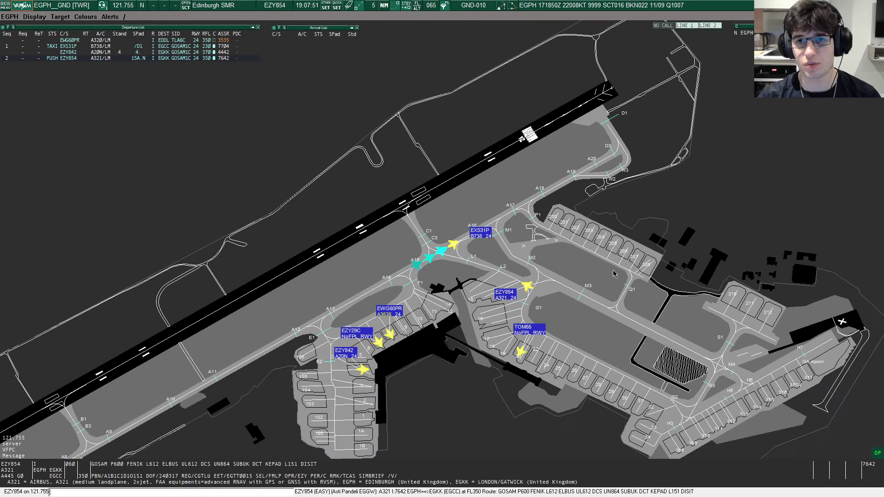
pyautogui.scroll(2, 605, 279)
pyautogui.scroll(1, 599, 284)
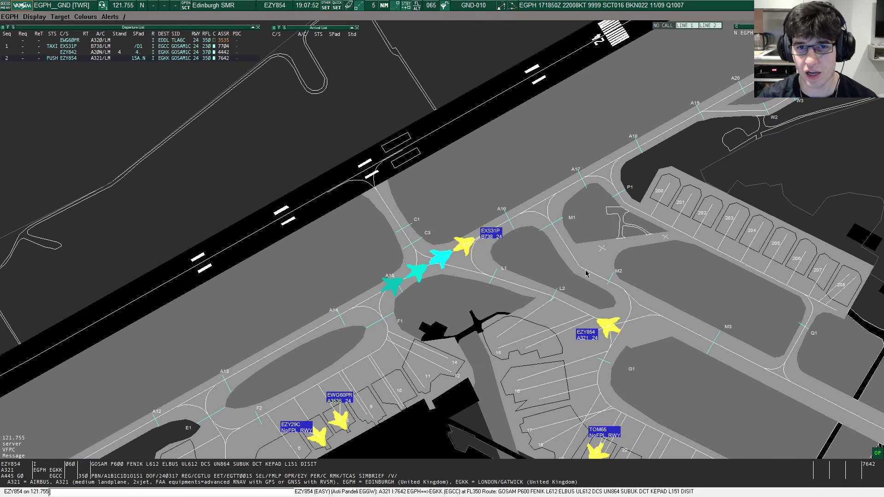
pyautogui.scroll(-1, 586, 274)
pyautogui.scroll(-1, 586, 274)
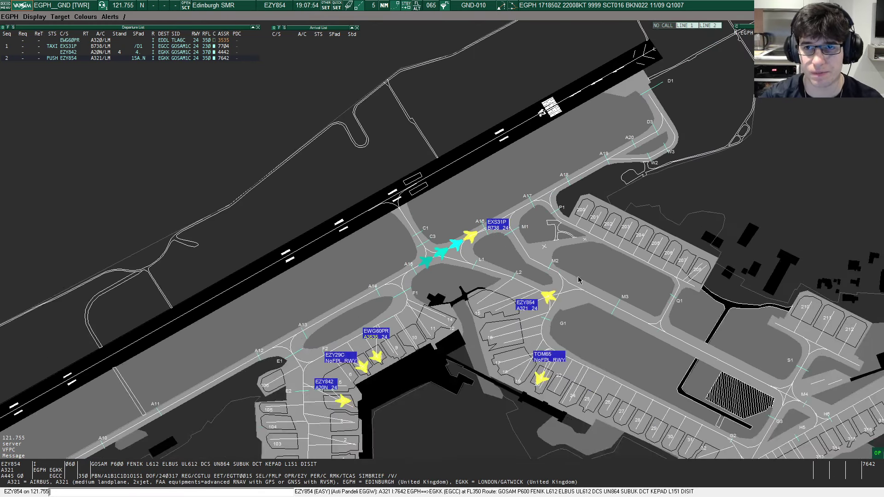
# - Set EZY854's status to TAXI in the departure list and follow it on the radar
pyautogui.click(519, 304)
pyautogui.click(52, 58)
pyautogui.click(67, 72)
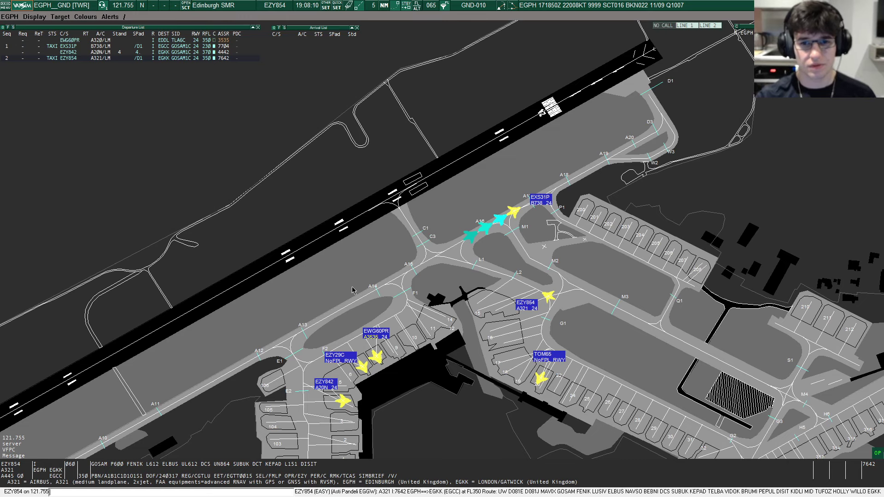
pyautogui.moveTo(353, 288); pyautogui.dragTo(355, 284)
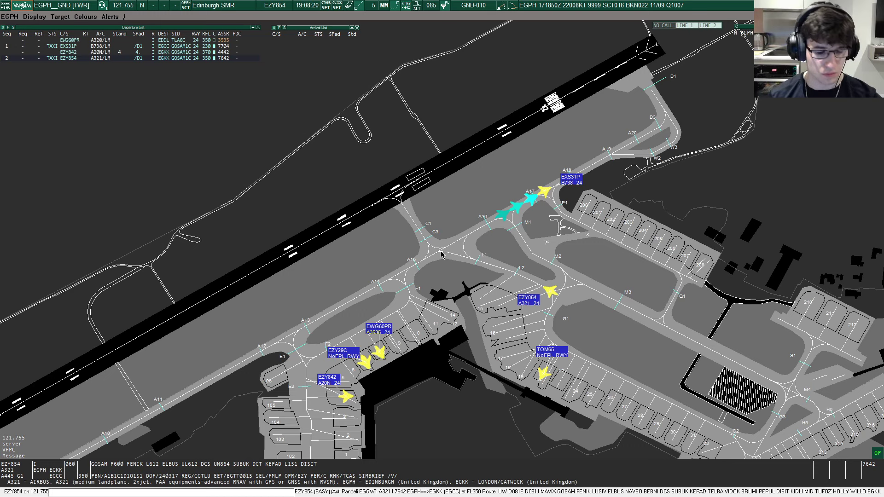
# - Select BVX97T at its stand to show its flight plan details
pyautogui.press('super')
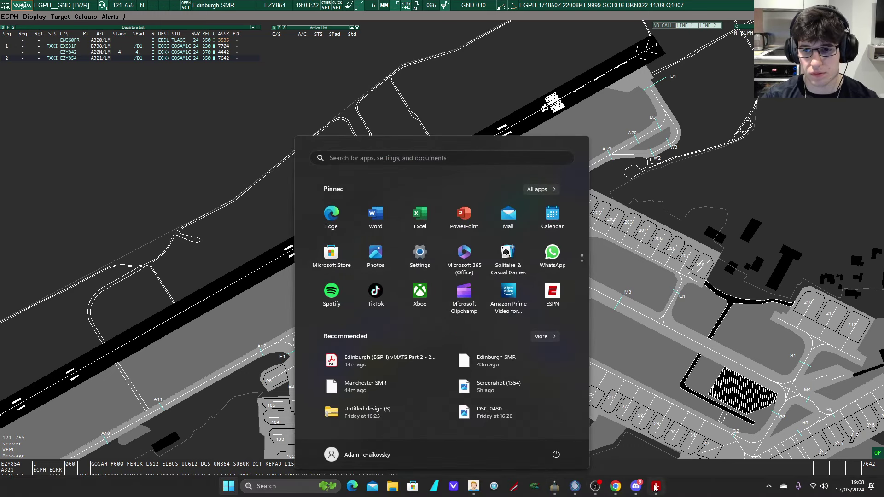
pyautogui.press('super')
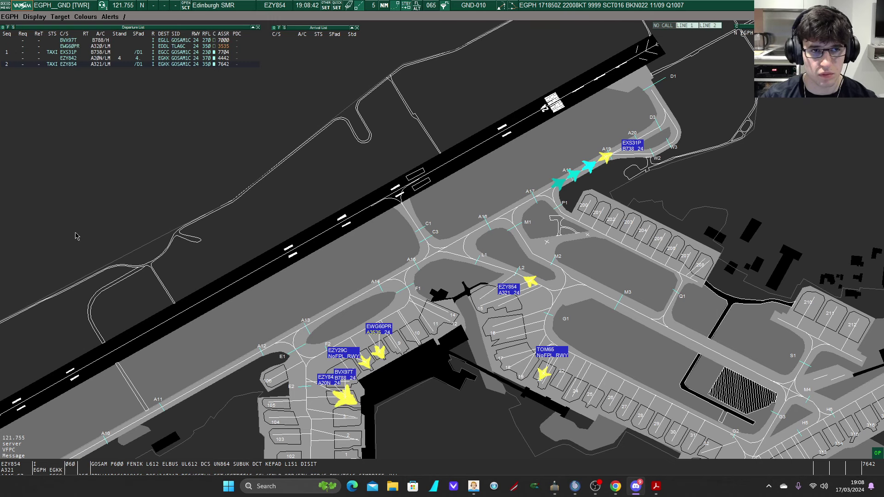
pyautogui.scroll(-2, 226, 209)
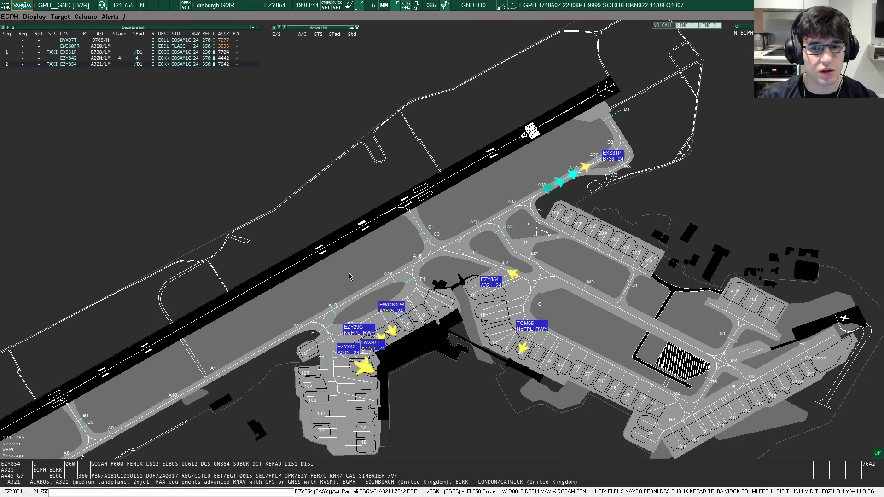
pyautogui.click(372, 343)
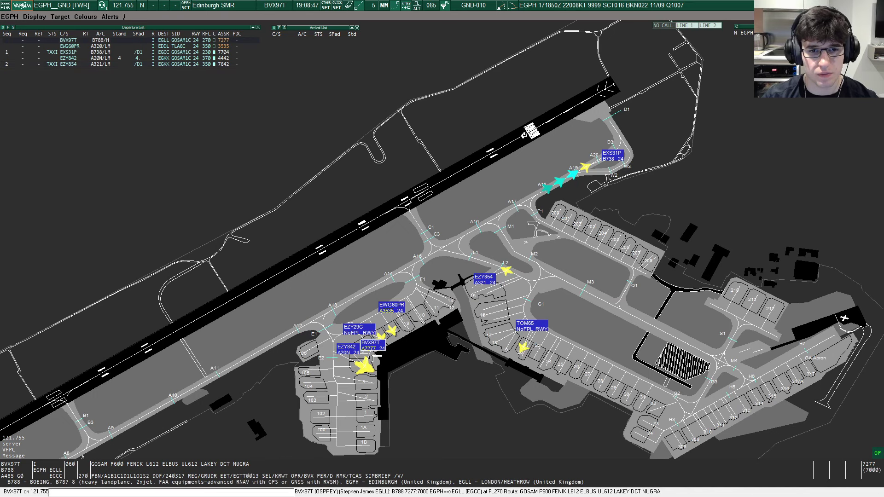
pyautogui.scroll(5, 374, 347)
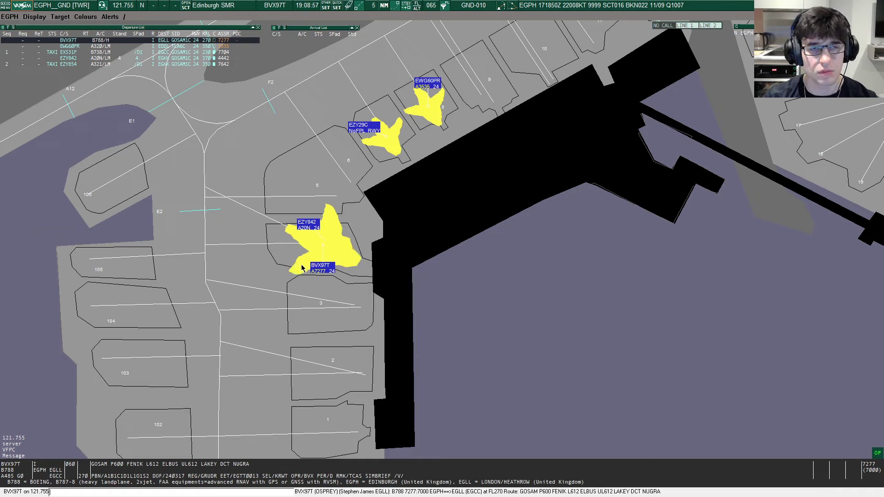
# - Review BVX97T's full flight plan dialog and close it with OK
pyautogui.click(162, 40)
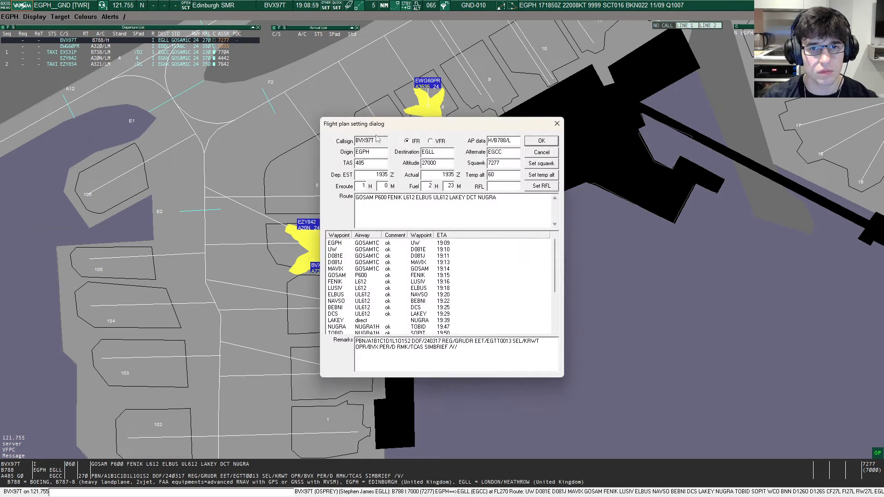
pyautogui.click(532, 141)
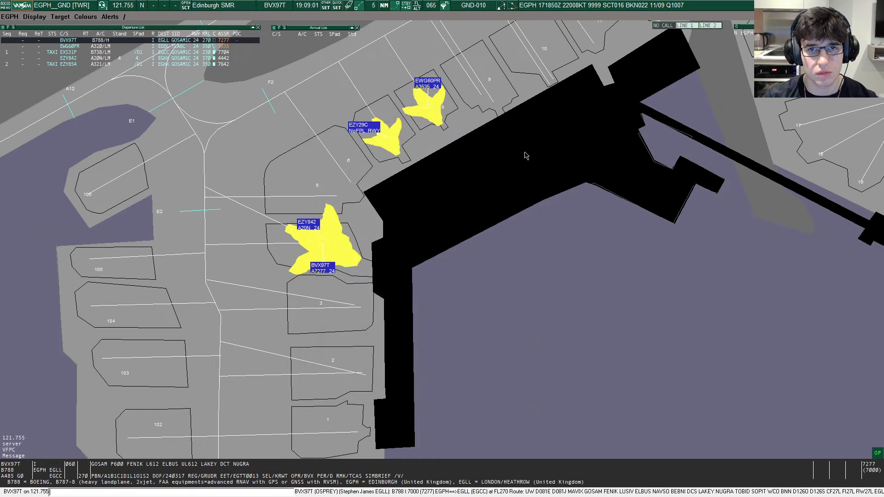
pyautogui.scroll(-3, 525, 165)
pyautogui.scroll(-3, 504, 177)
pyautogui.moveTo(506, 180); pyautogui.dragTo(494, 192)
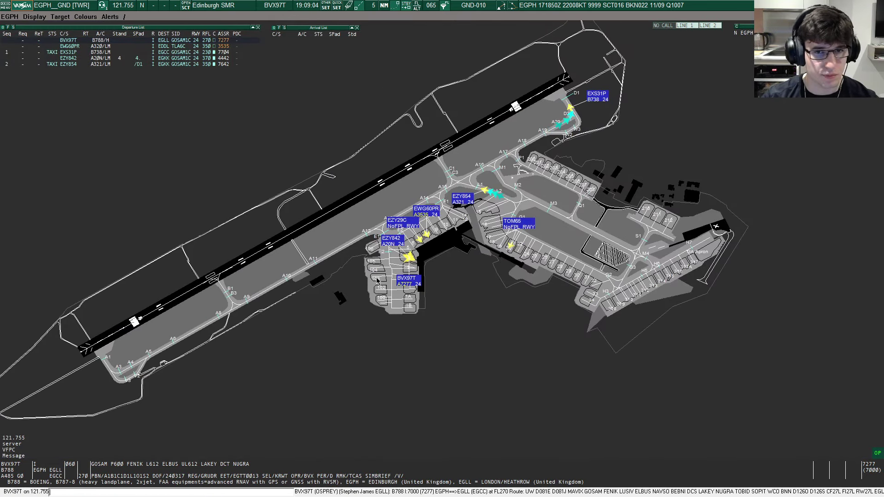
pyautogui.scroll(2, 381, 280)
pyautogui.scroll(2, 394, 279)
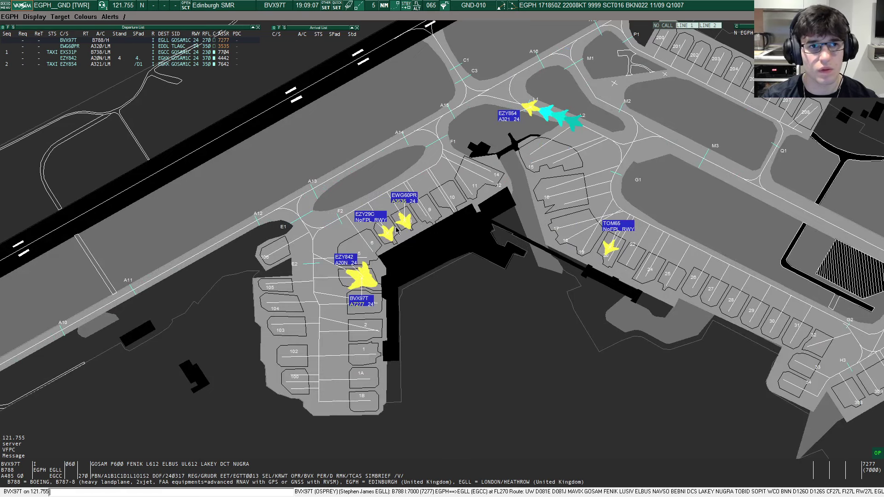
pyautogui.scroll(-2, 484, 270)
pyautogui.scroll(-1, 371, 323)
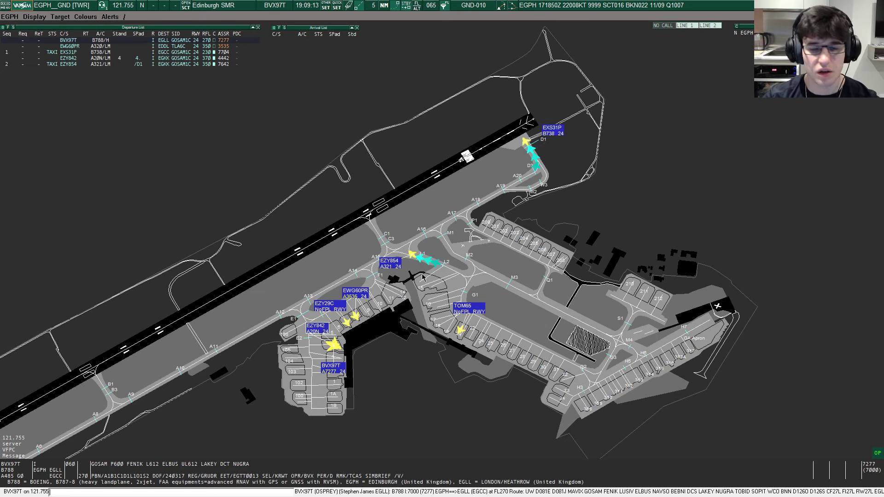
pyautogui.scroll(2, 297, 273)
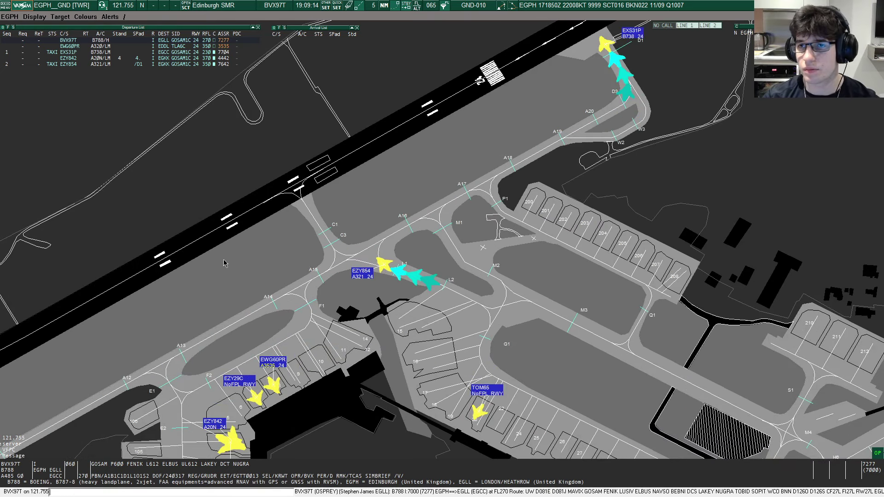
pyautogui.scroll(-3, 203, 257)
pyautogui.scroll(-2, 204, 263)
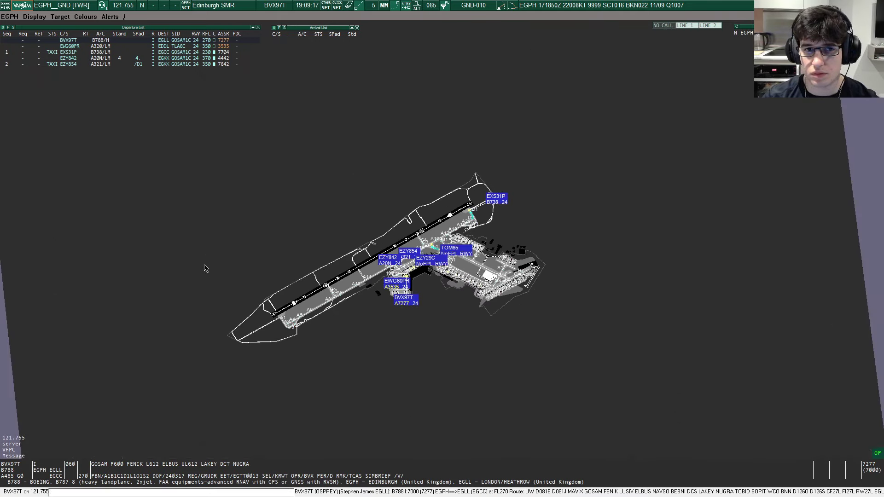
pyautogui.scroll(-3, 206, 266)
pyautogui.scroll(1, 194, 285)
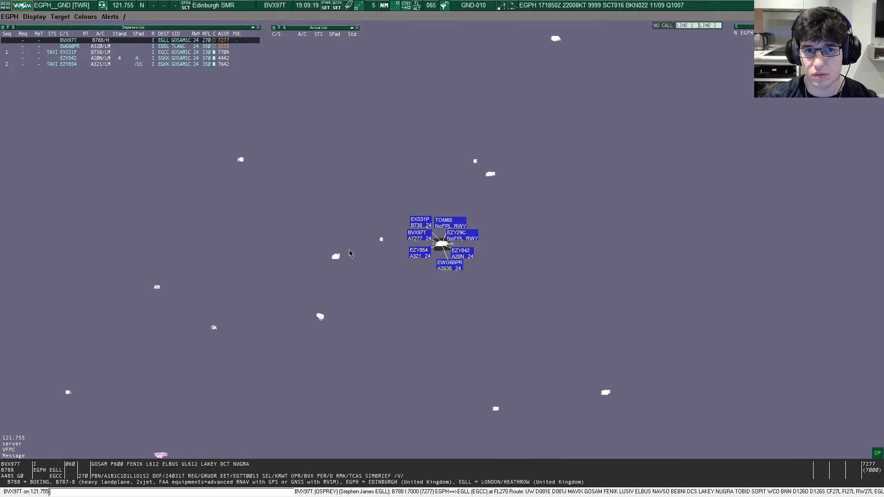
pyautogui.scroll(1, 350, 248)
pyautogui.scroll(1, 367, 272)
pyautogui.scroll(-1, 422, 278)
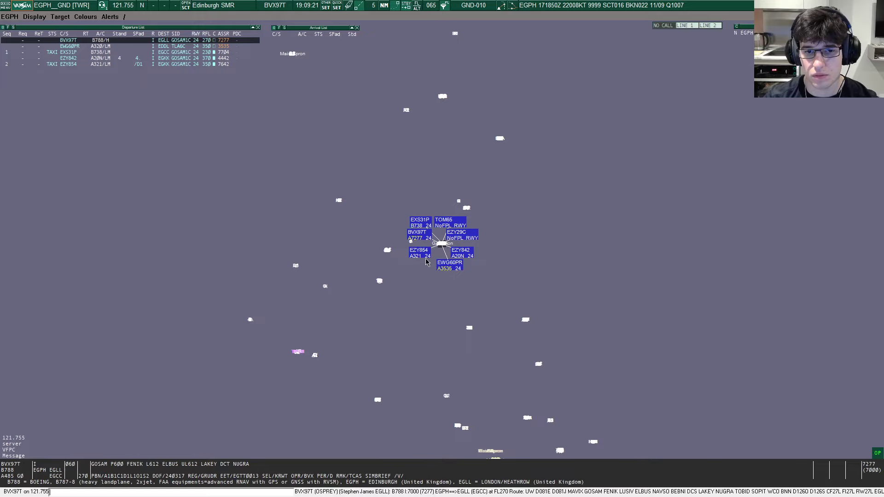
pyautogui.scroll(-1, 425, 268)
pyautogui.scroll(-1, 426, 257)
pyautogui.scroll(-1, 428, 248)
pyautogui.scroll(1, 429, 249)
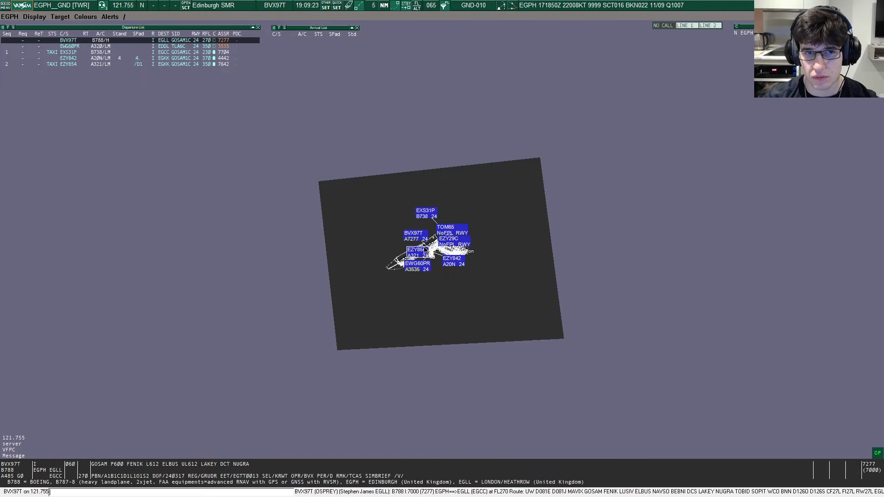
pyautogui.scroll(2, 426, 251)
pyautogui.scroll(1, 420, 254)
pyautogui.scroll(1, 414, 259)
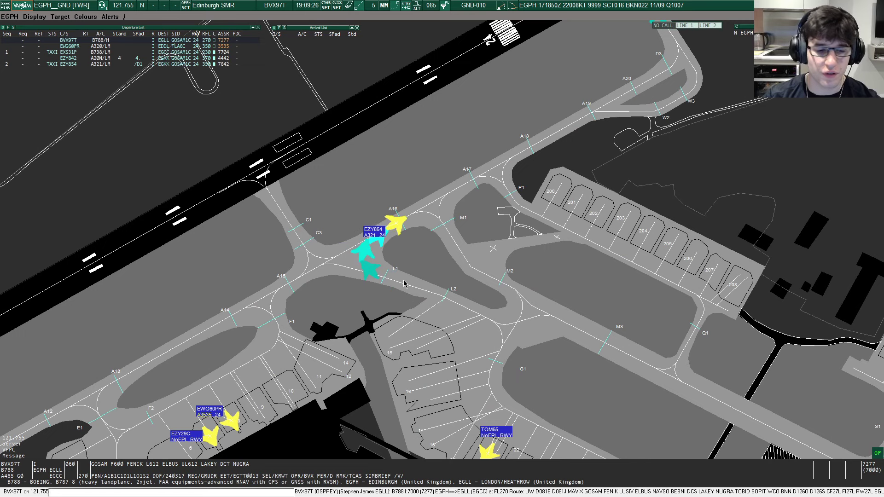
pyautogui.scroll(-2, 405, 284)
pyautogui.scroll(-1, 404, 277)
pyautogui.scroll(-1, 403, 265)
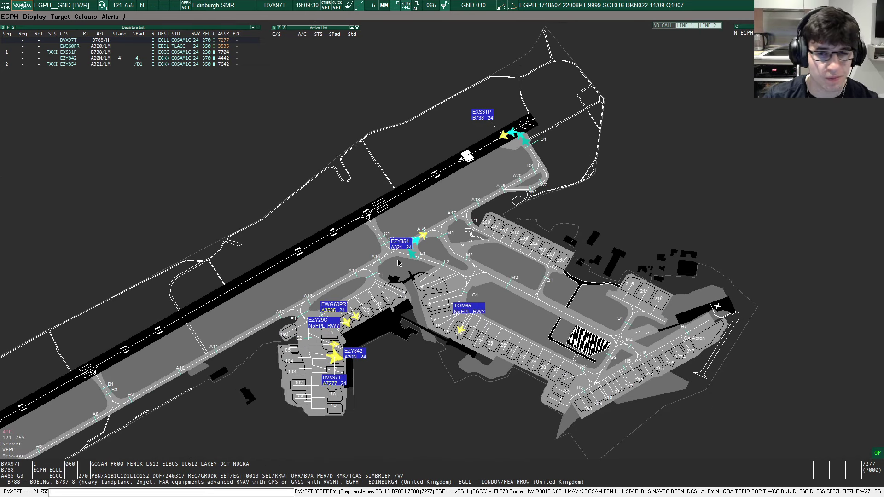
# - Show the ATC chat messages, then switch over to the SimAware traffic map
pyautogui.click(7, 434)
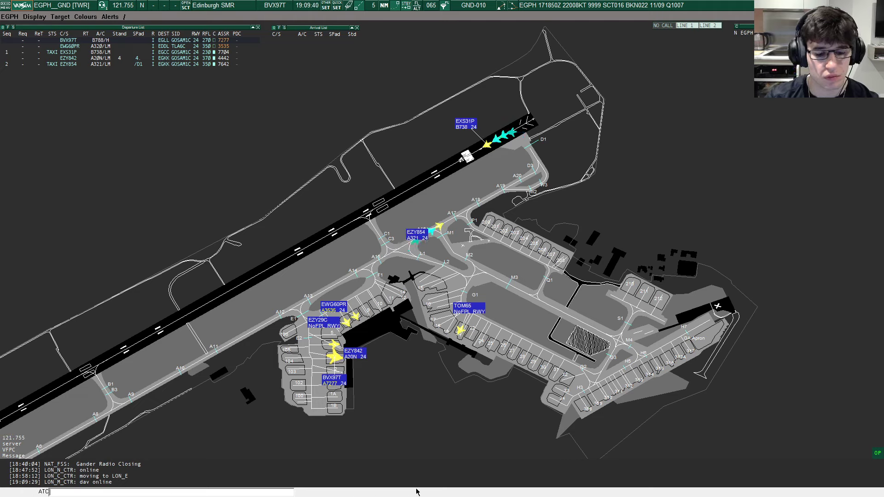
pyautogui.press('super')
pyautogui.click(615, 486)
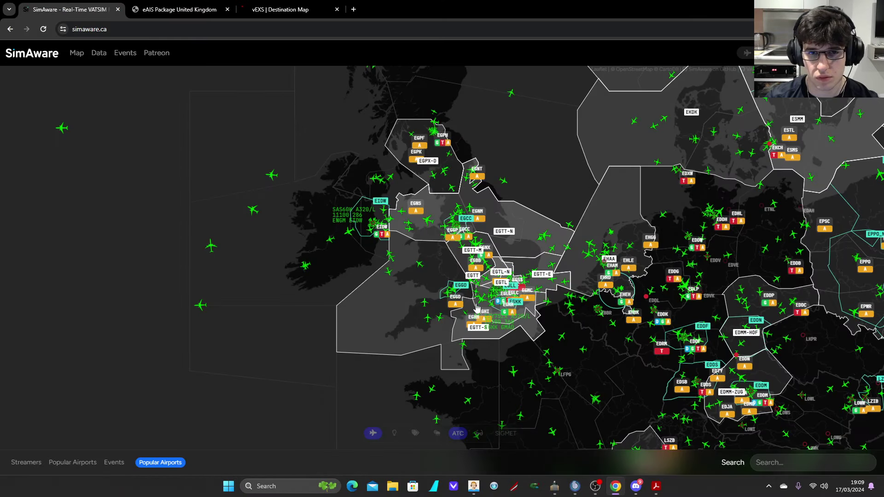
pyautogui.scroll(3, 475, 304)
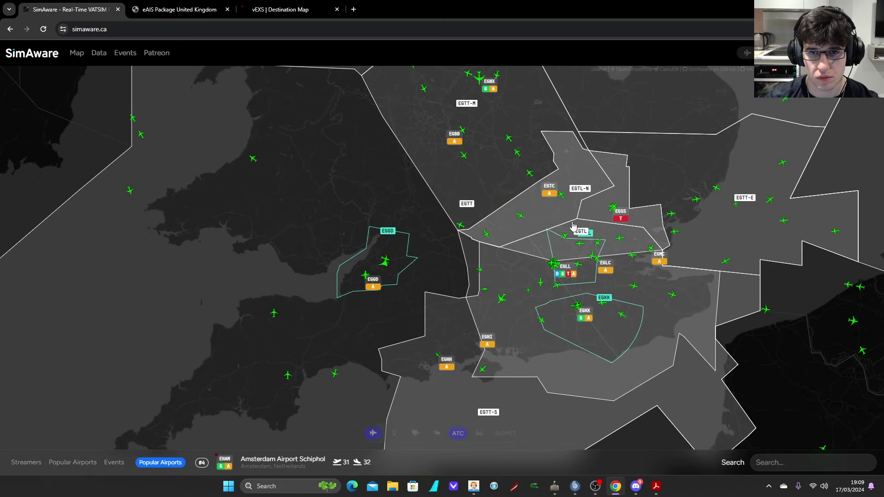
pyautogui.moveTo(731, 197); pyautogui.dragTo(582, 208)
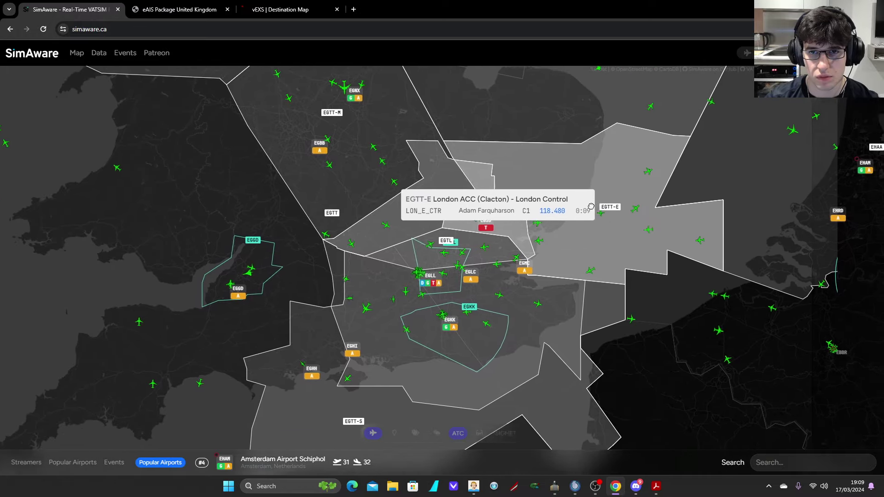
pyautogui.scroll(1, 508, 236)
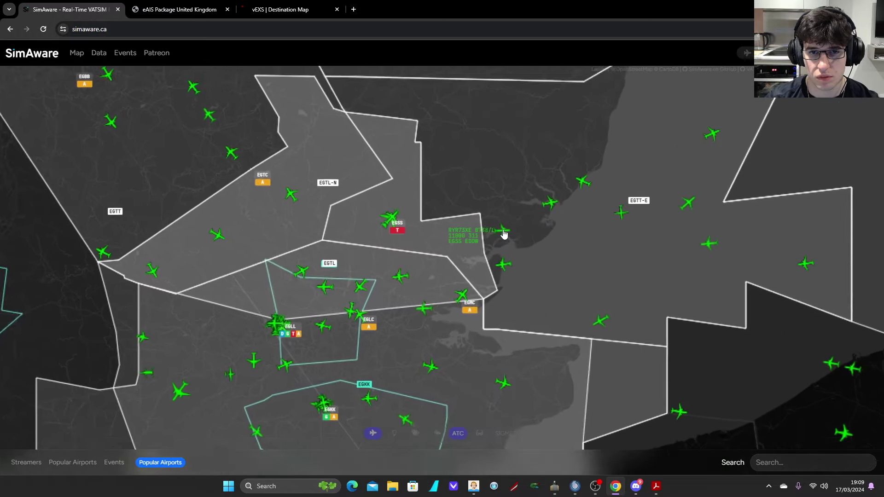
pyautogui.scroll(-1, 504, 235)
pyautogui.scroll(-1, 490, 239)
pyautogui.scroll(-1, 484, 254)
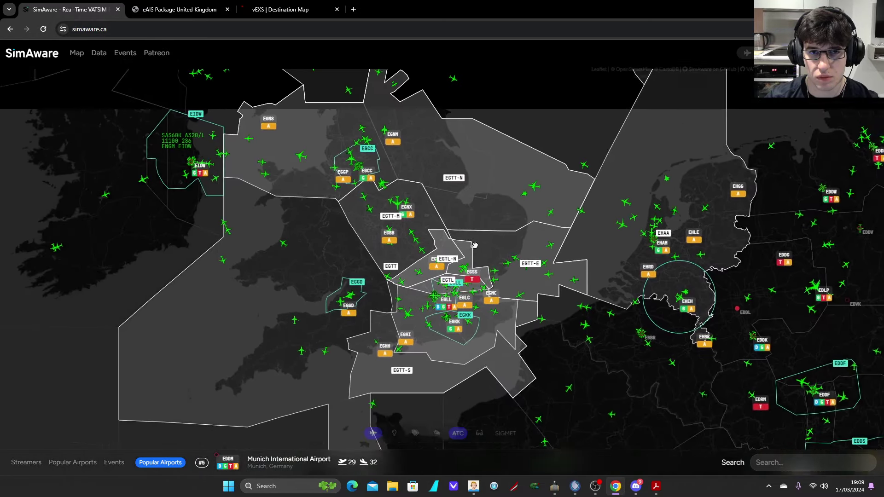
pyautogui.scroll(1, 483, 255)
pyautogui.scroll(1, 386, 208)
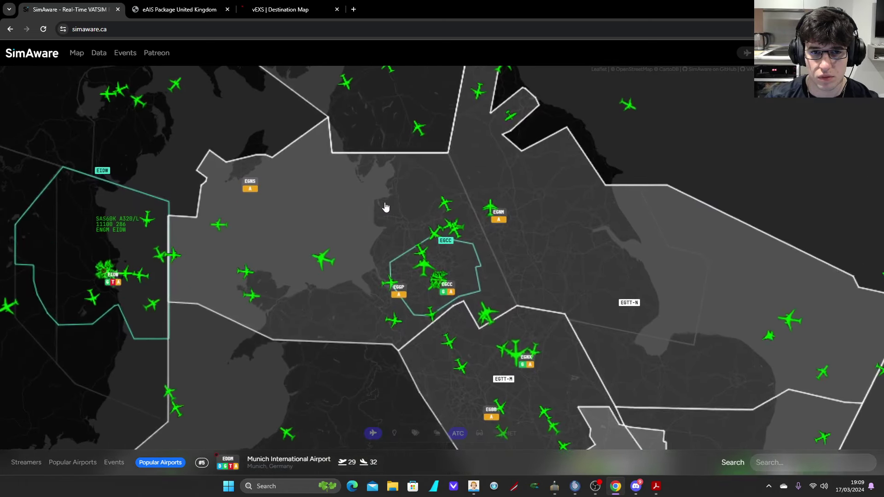
pyautogui.moveTo(394, 223); pyautogui.dragTo(411, 388)
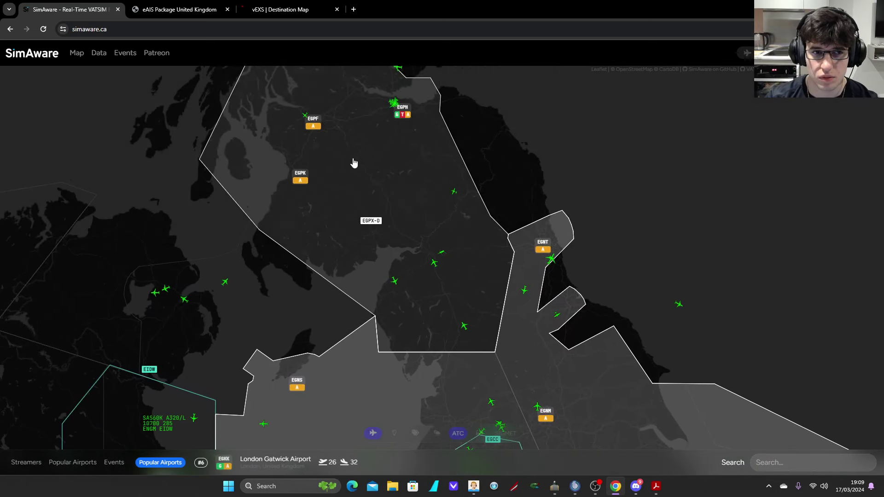
pyautogui.scroll(-1, 277, 241)
pyautogui.scroll(-1, 257, 276)
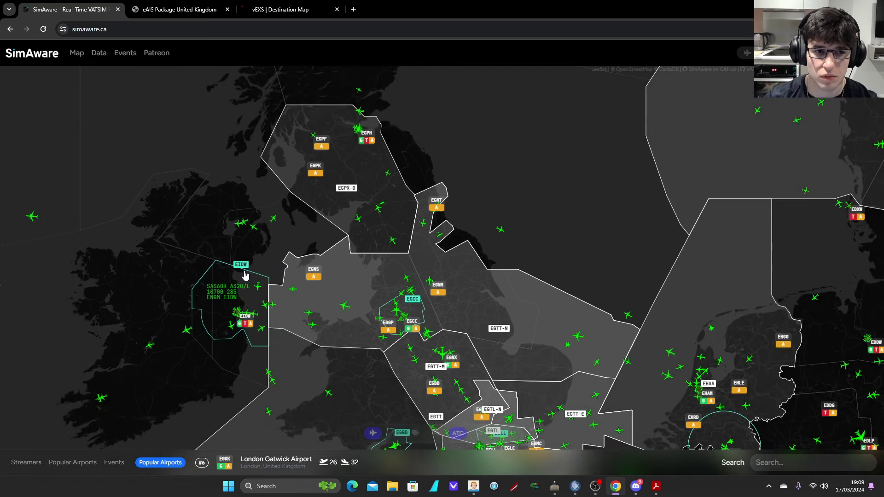
# - Bring the Edinburgh ground radar back to the front and recentre it on the apron stands
pyautogui.click(554, 486)
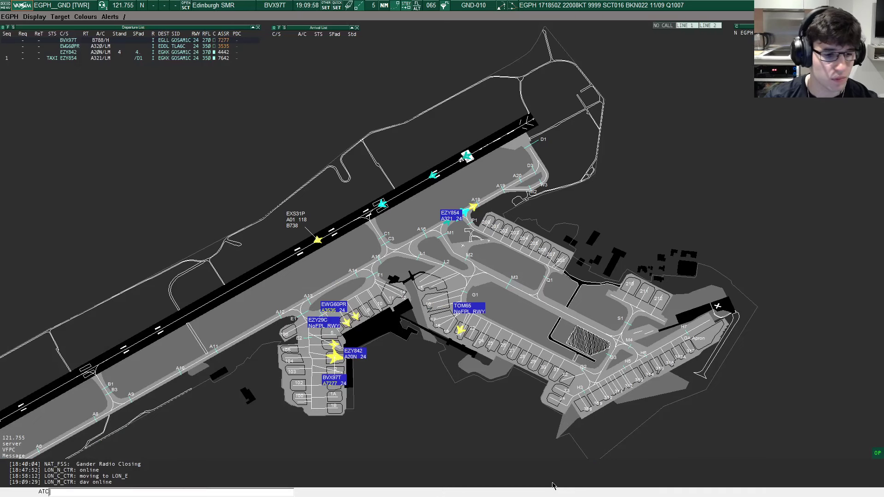
pyautogui.scroll(-2, 356, 336)
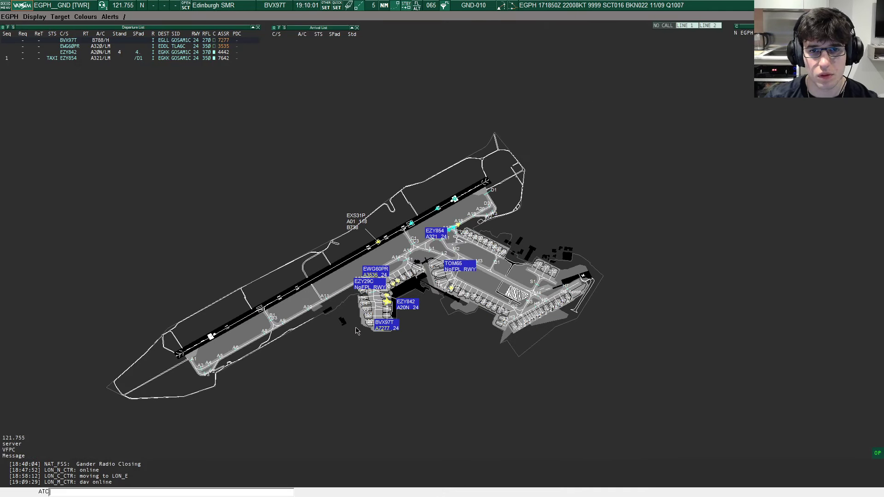
pyautogui.scroll(-2, 357, 320)
pyautogui.scroll(5, 357, 320)
pyautogui.scroll(1, 418, 286)
pyautogui.moveTo(418, 286); pyautogui.dragTo(521, 191)
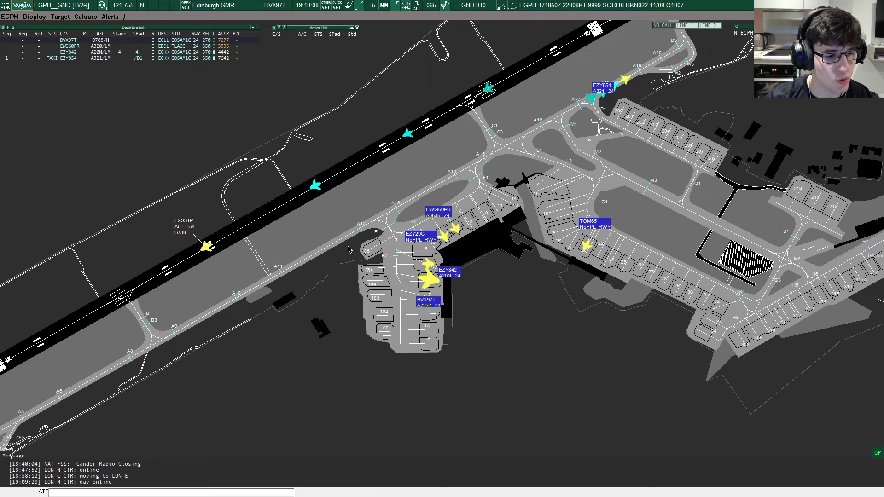
pyautogui.press('super')
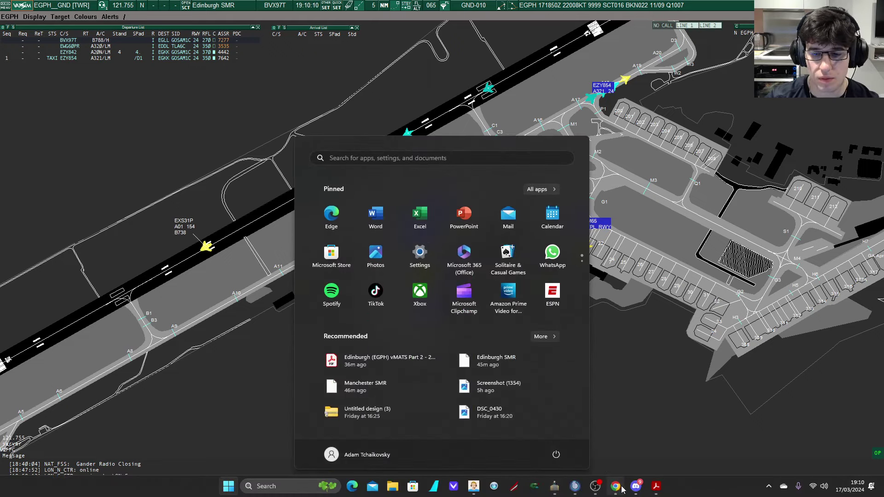
pyautogui.click(615, 486)
pyautogui.scroll(3, 346, 280)
pyautogui.scroll(2, 345, 280)
pyautogui.scroll(2, 286, 196)
pyautogui.scroll(2, 311, 247)
pyautogui.scroll(-3, 309, 237)
pyautogui.scroll(-2, 309, 237)
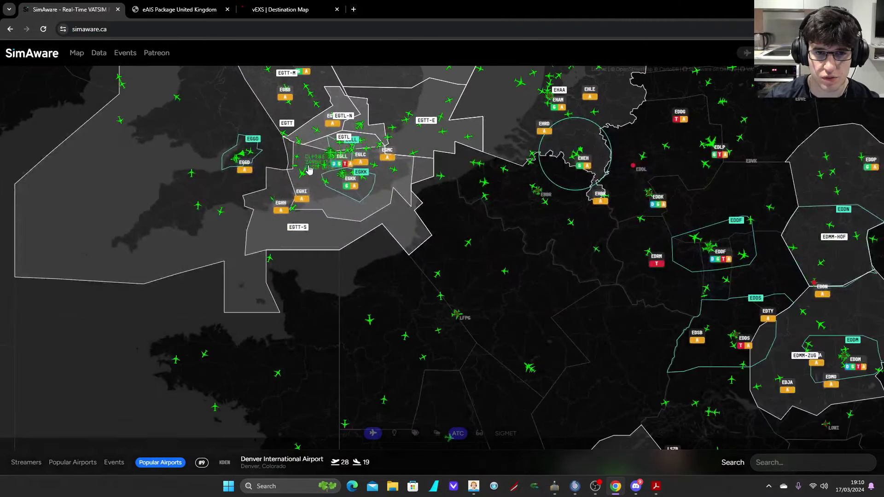
pyautogui.scroll(3, 325, 168)
pyautogui.scroll(3, 435, 327)
pyautogui.scroll(-3, 436, 327)
pyautogui.scroll(-2, 446, 312)
pyautogui.scroll(-3, 452, 309)
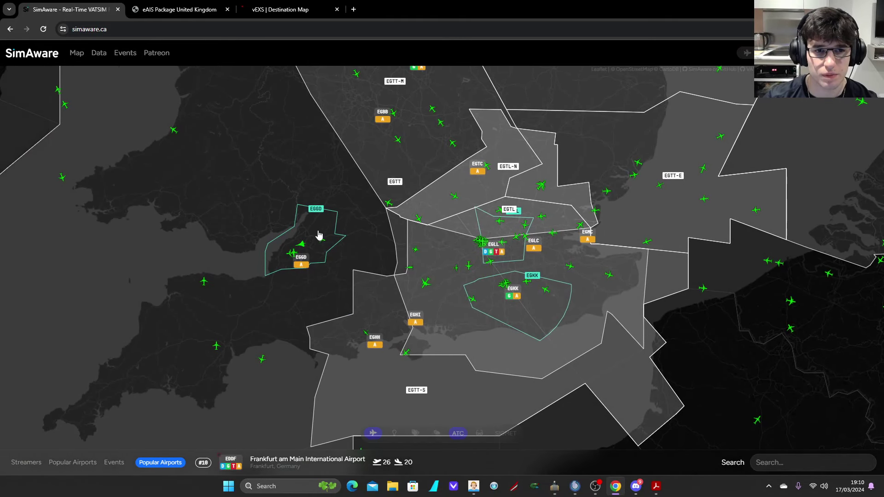
pyautogui.click(305, 249)
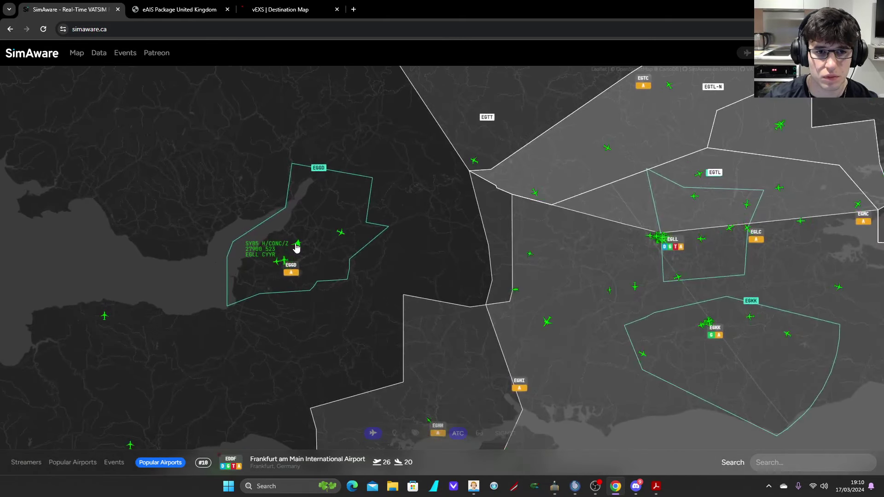
pyautogui.click(159, 241)
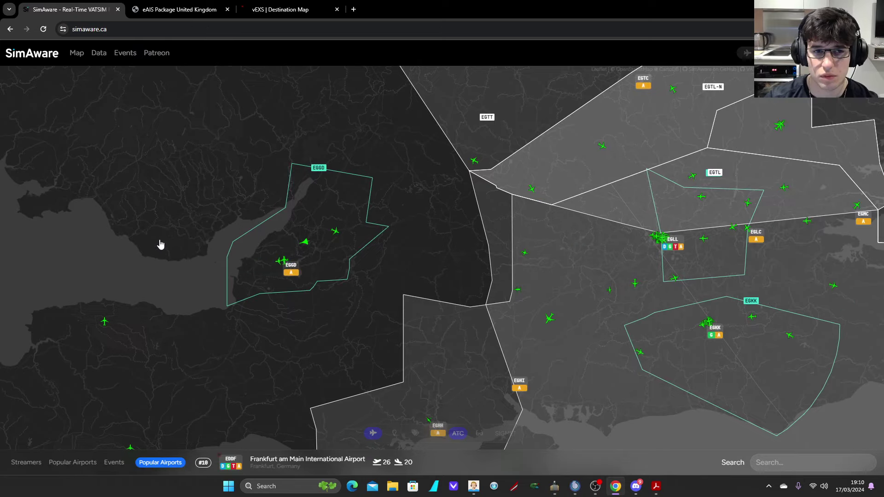
pyautogui.scroll(3, 278, 271)
pyautogui.scroll(-3, 285, 283)
pyautogui.scroll(-2, 304, 276)
pyautogui.click(310, 261)
pyautogui.scroll(-3, 310, 263)
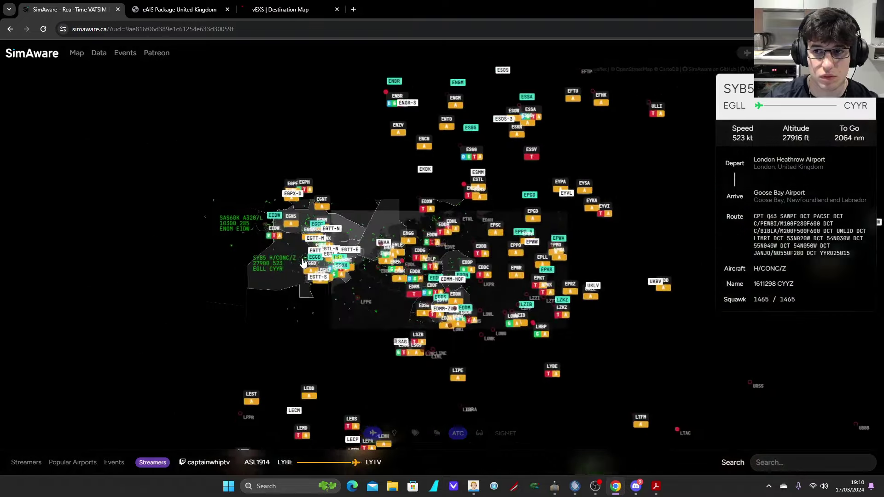
pyautogui.click(185, 315)
pyautogui.scroll(2, 261, 182)
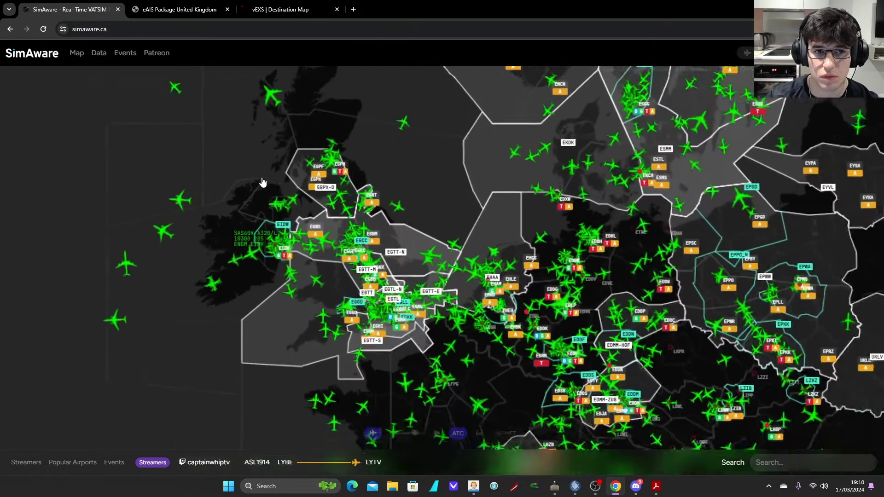
pyautogui.scroll(2, 263, 181)
pyautogui.moveTo(280, 245); pyautogui.dragTo(235, 197)
pyautogui.scroll(-3, 235, 197)
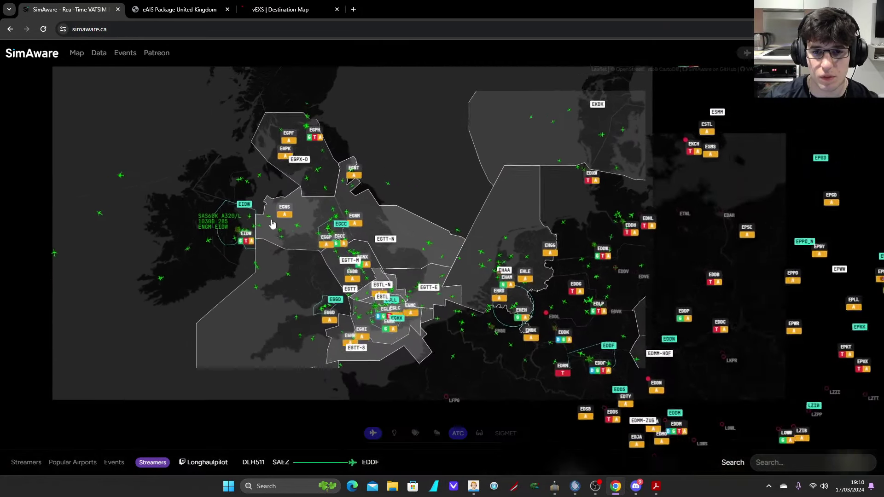
pyautogui.scroll(2, 387, 256)
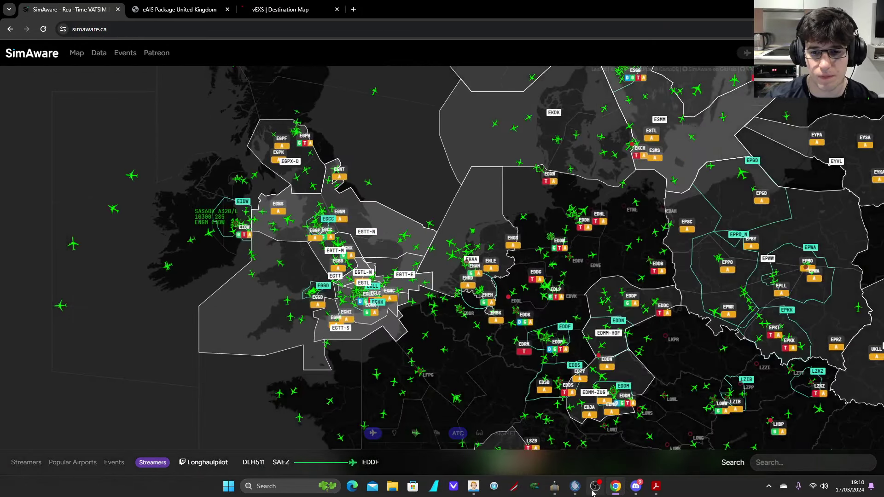
pyautogui.click(554, 486)
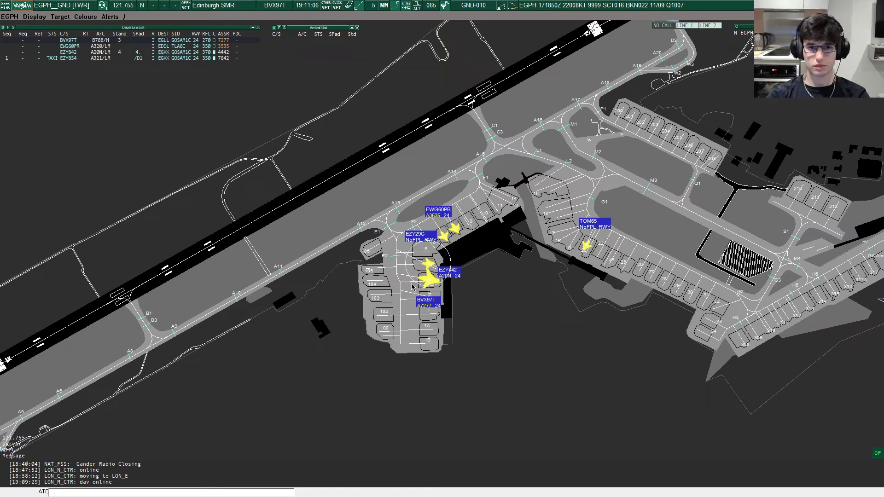
# - Set EZY842's status to PUSH and enter 4 N in its scratchpad
pyautogui.click(450, 272)
pyautogui.scroll(1, 451, 272)
pyautogui.scroll(1, 451, 272)
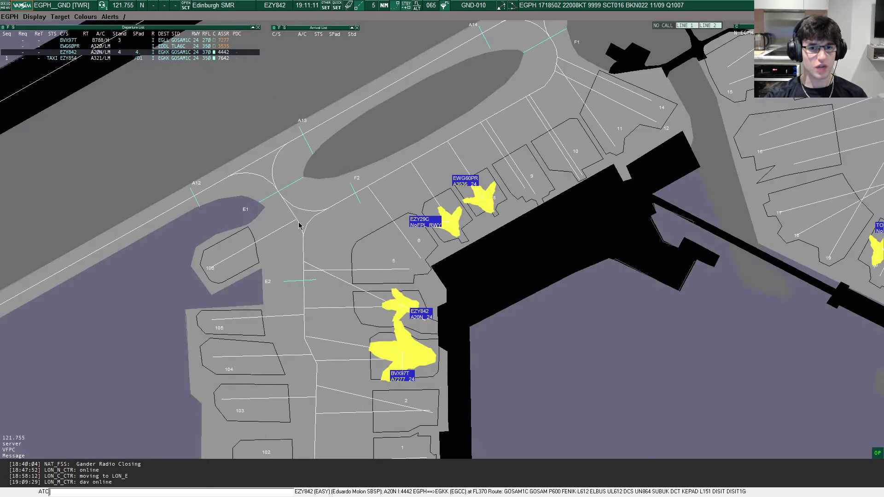
pyautogui.scroll(1, 450, 272)
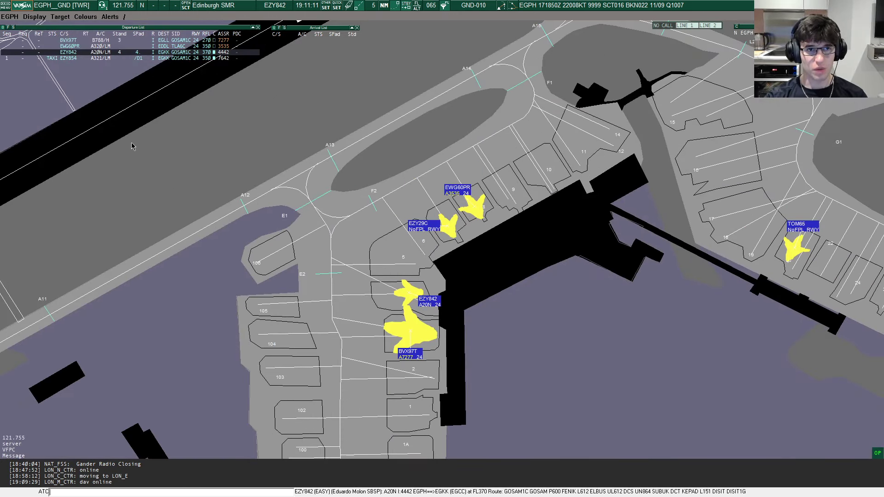
pyautogui.click(52, 52)
pyautogui.click(136, 52)
pyautogui.press('Return')
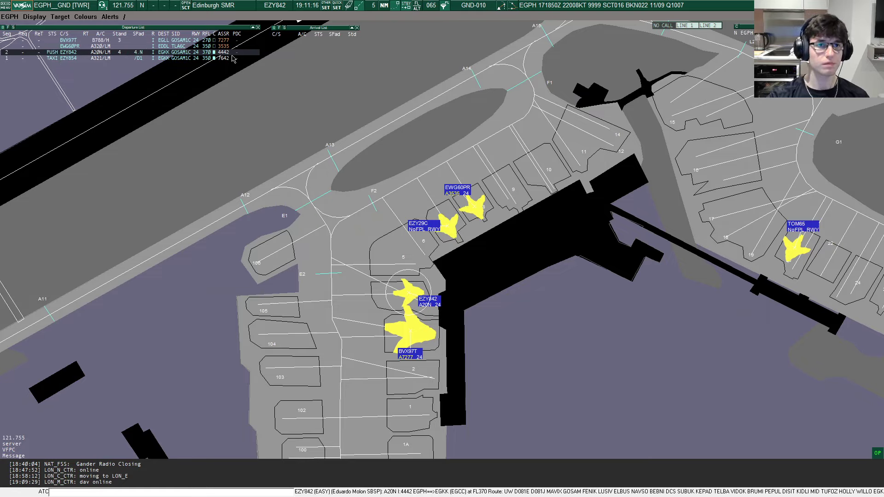
pyautogui.scroll(-3, 310, 151)
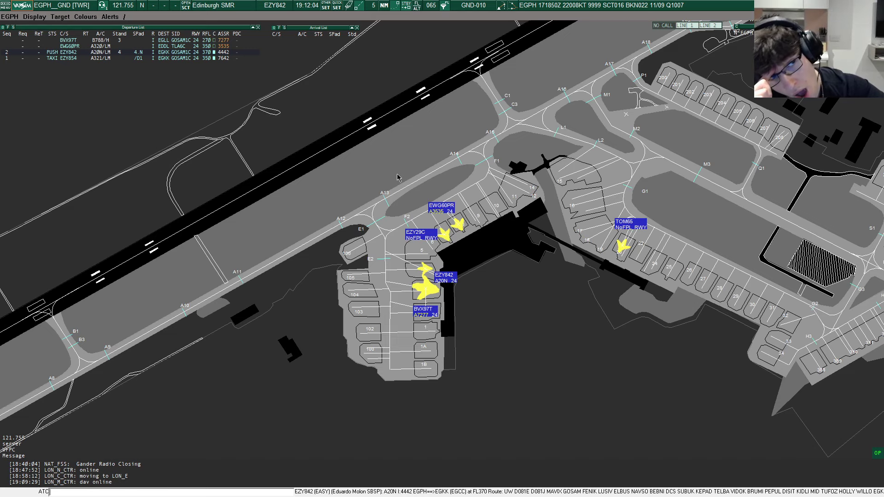
pyautogui.scroll(-5, 400, 177)
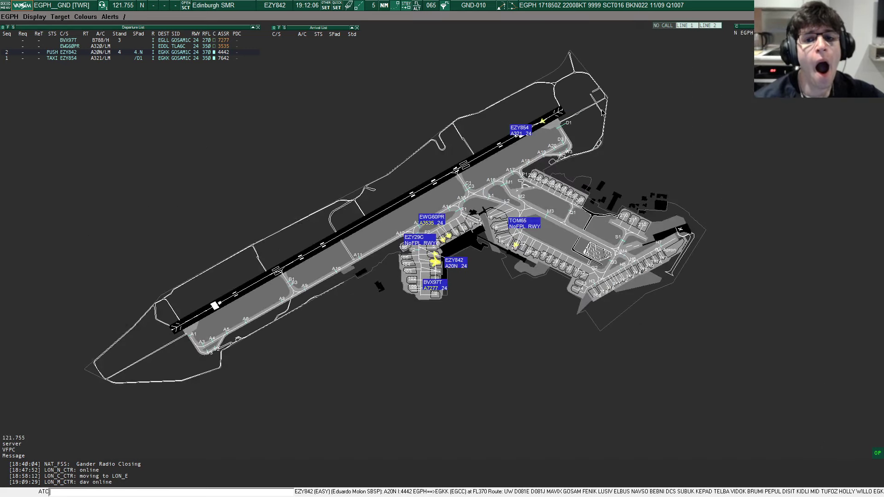
pyautogui.scroll(3, 442, 244)
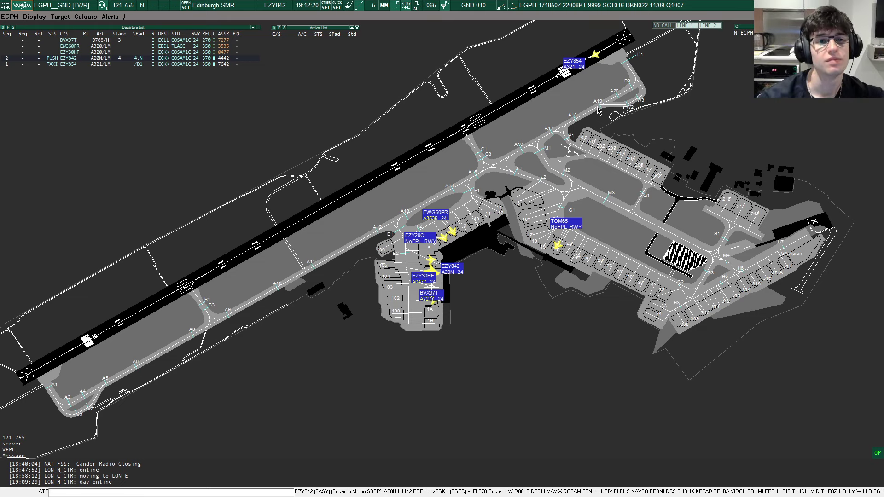
pyautogui.scroll(2, 536, 59)
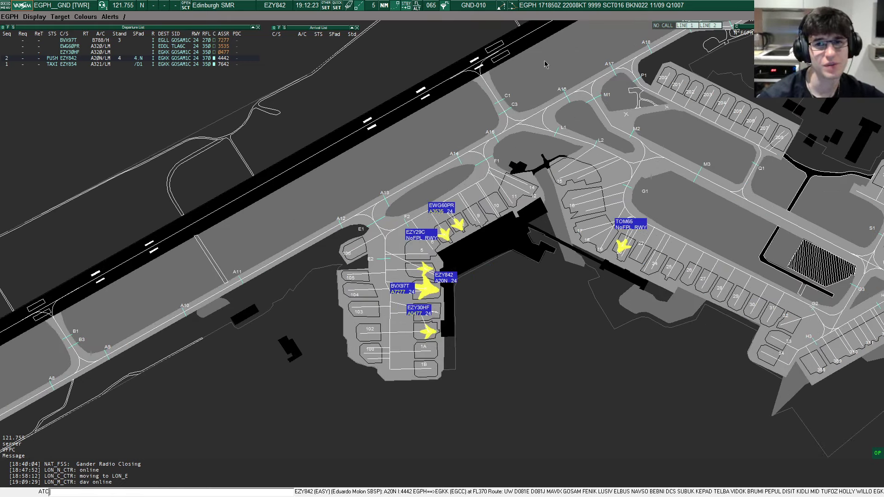
pyautogui.scroll(-2, 536, 60)
pyautogui.scroll(-1, 500, 66)
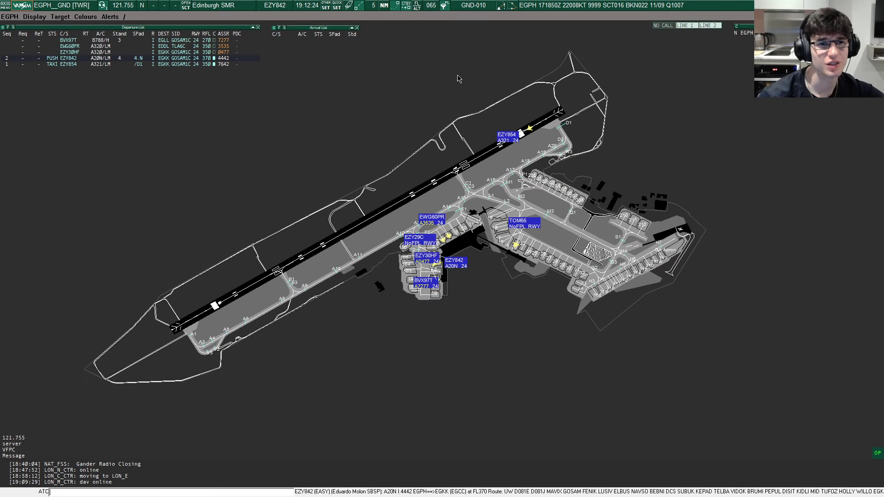
pyautogui.scroll(1, 494, 117)
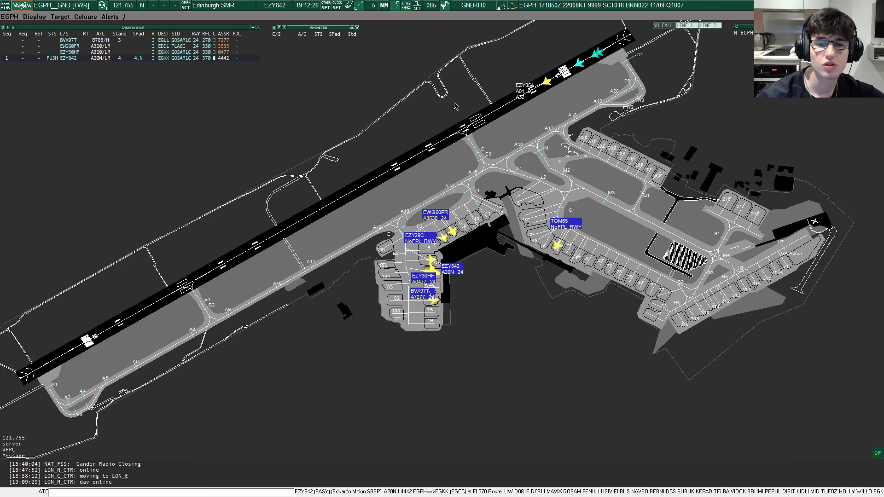
pyautogui.scroll(1, 496, 129)
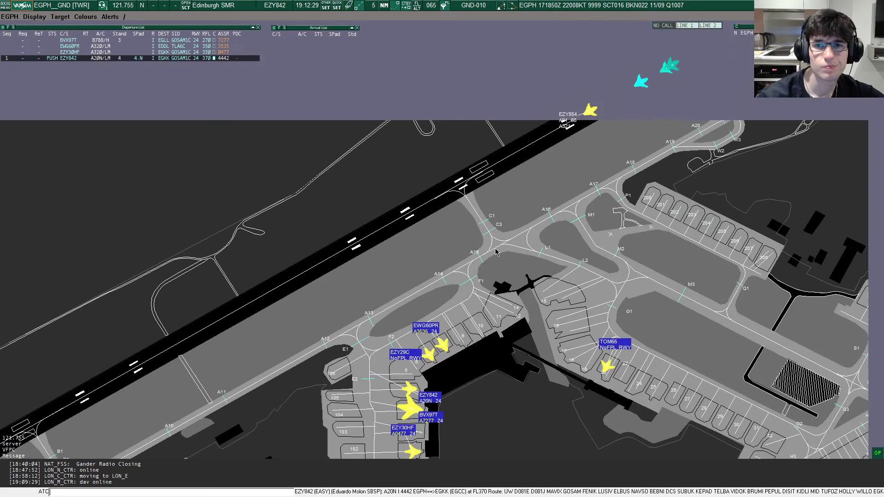
pyautogui.scroll(-1, 495, 240)
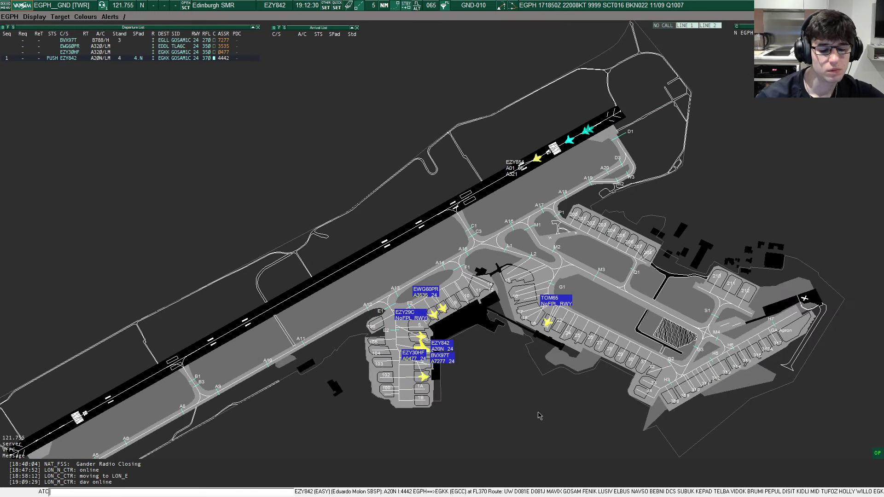
pyautogui.press('super')
pyautogui.press('super')
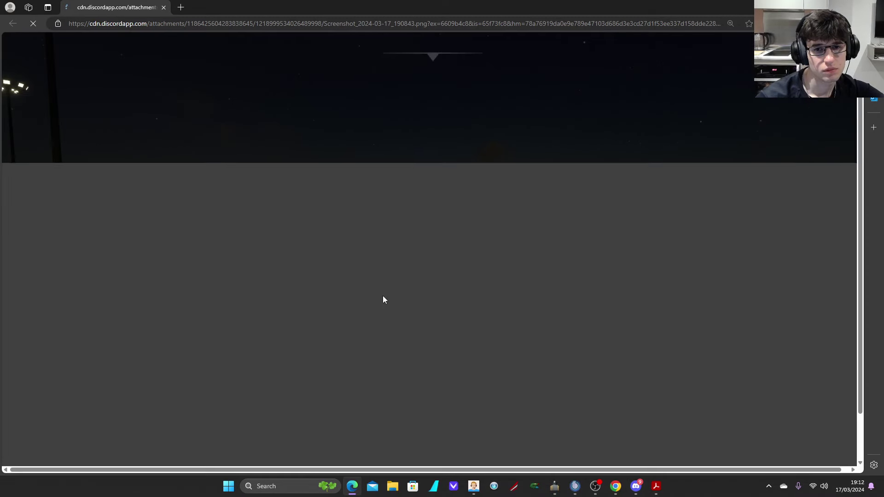
pyautogui.scroll(-1, 468, 240)
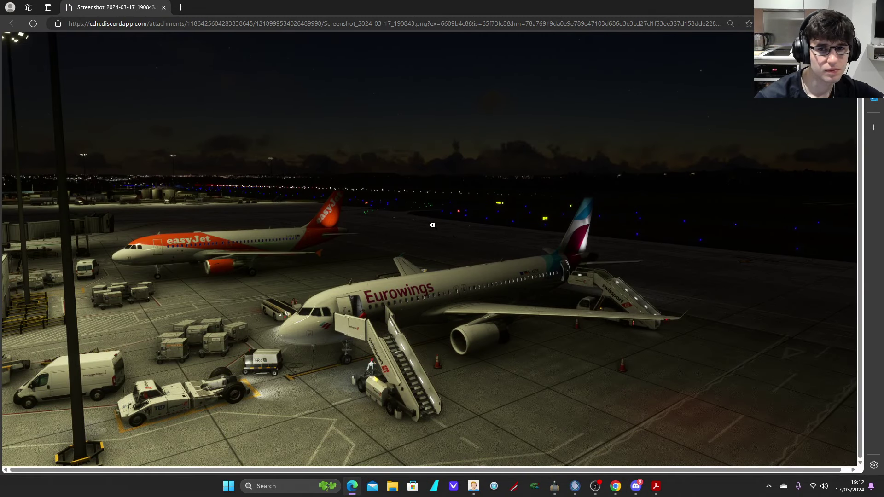
pyautogui.scroll(1, 429, 221)
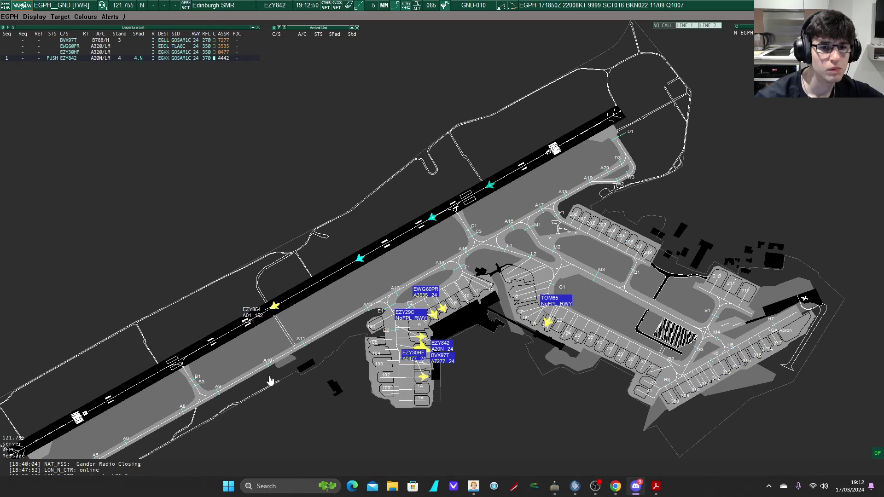
# - Move the EZY30HF label clear of the overlapping BVX97T tag on the apron
pyautogui.click(353, 67)
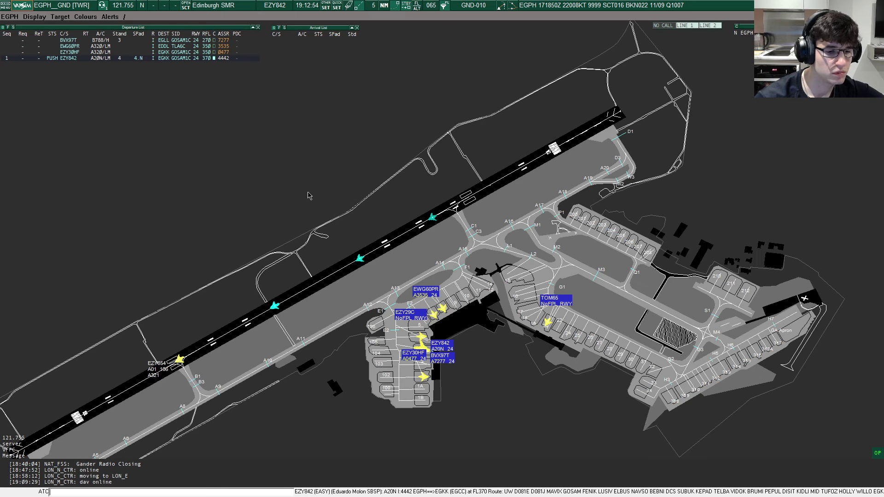
pyautogui.scroll(1, 486, 303)
pyautogui.scroll(2, 486, 303)
pyautogui.scroll(2, 386, 263)
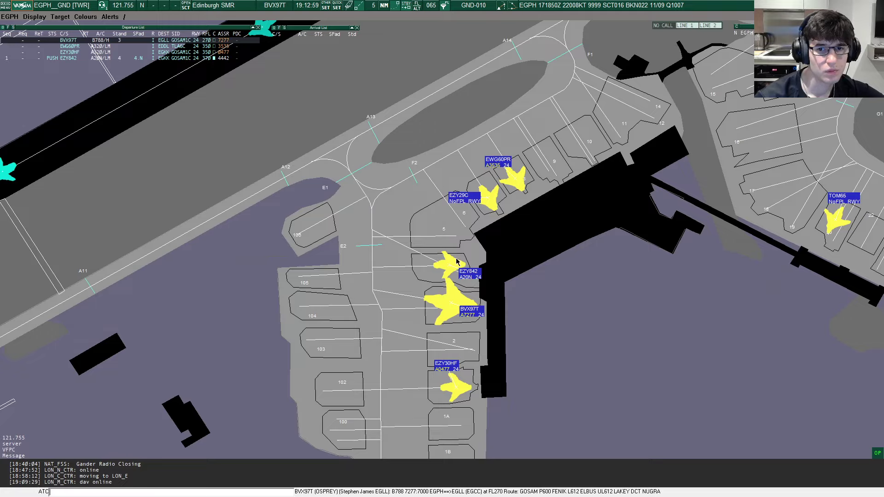
pyautogui.scroll(-2, 466, 260)
pyautogui.scroll(-2, 462, 256)
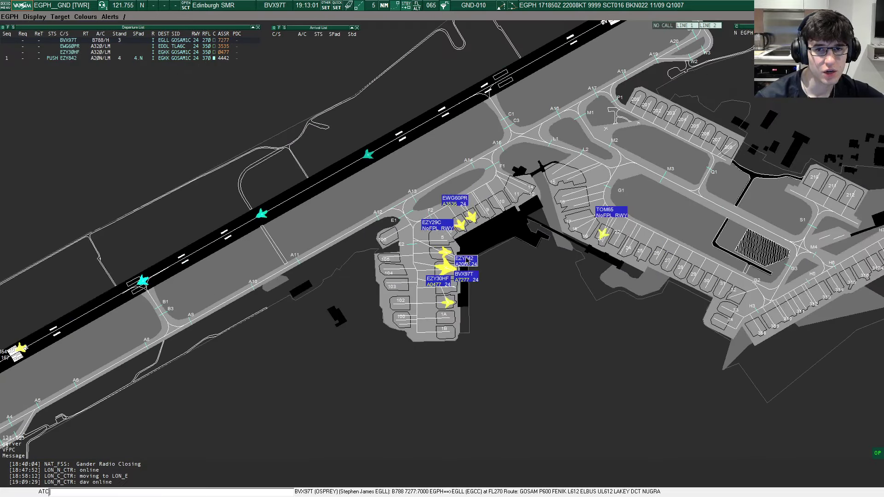
pyautogui.scroll(-2, 455, 251)
pyautogui.scroll(3, 455, 247)
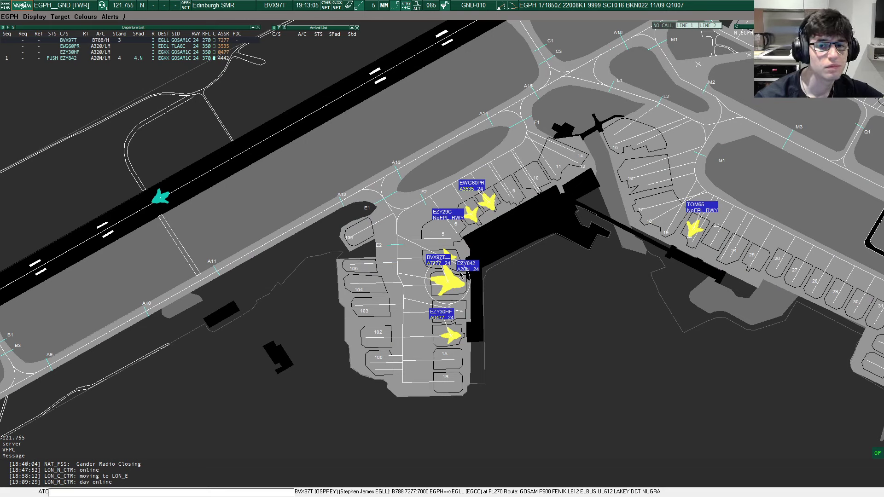
pyautogui.moveTo(442, 259); pyautogui.dragTo(487, 349)
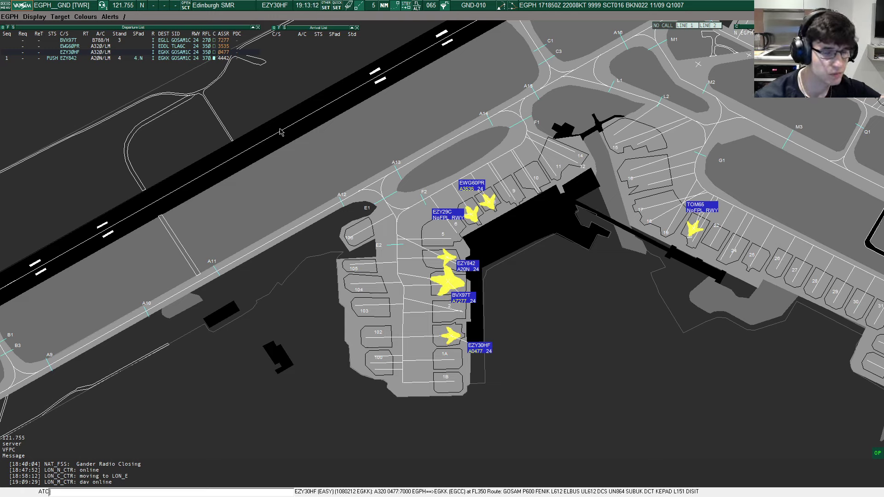
pyautogui.scroll(3, 456, 269)
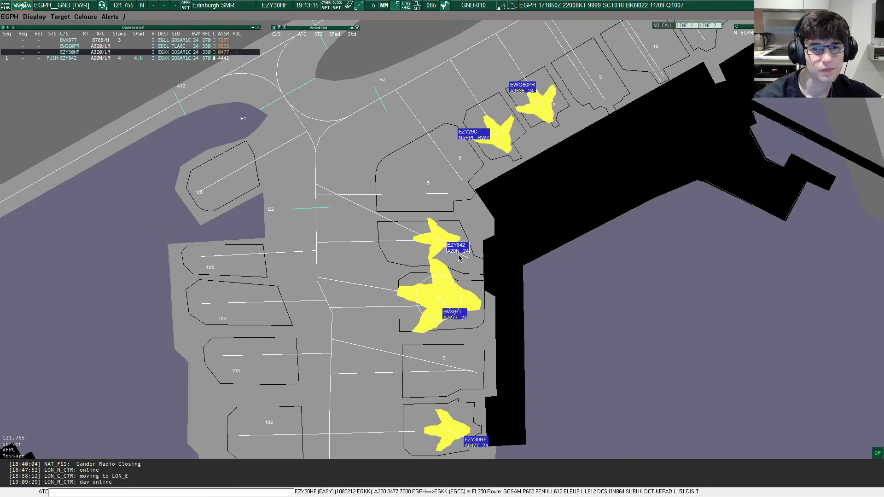
# - Enter 3 in BVX97T's scratchpad in the departure list
pyautogui.click(460, 256)
pyautogui.click(459, 312)
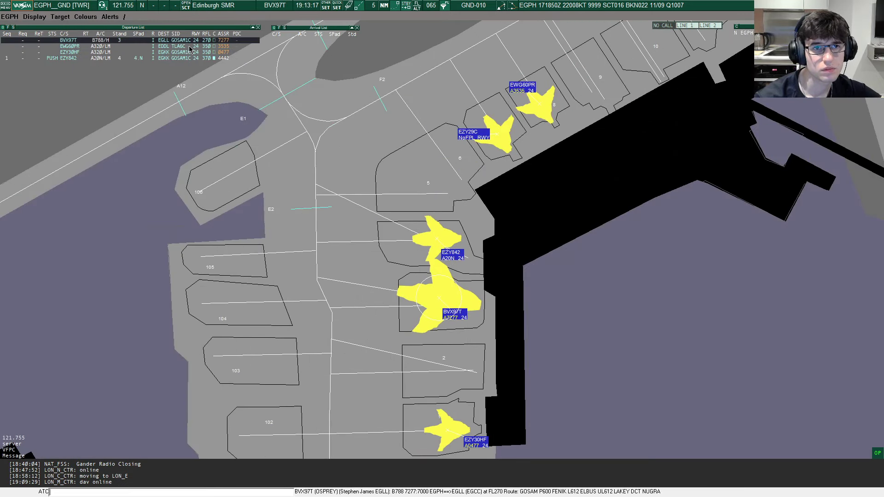
pyautogui.click(137, 40)
pyautogui.write('3')
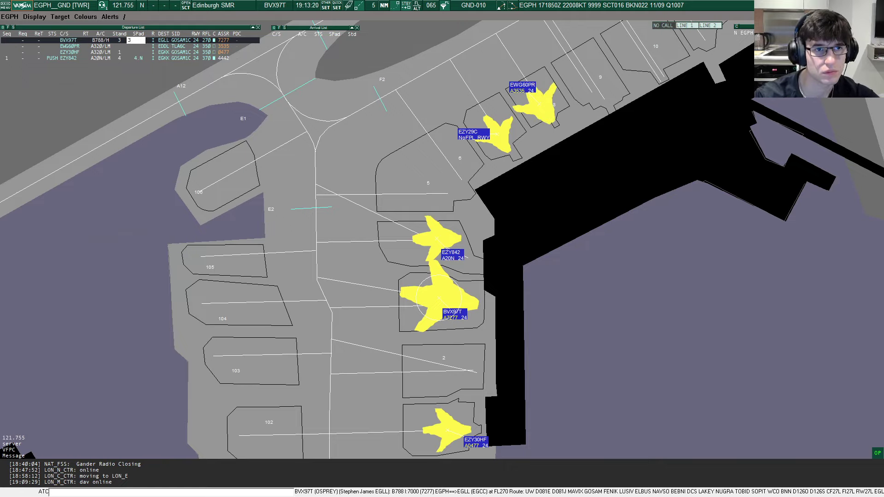
pyautogui.press('Return')
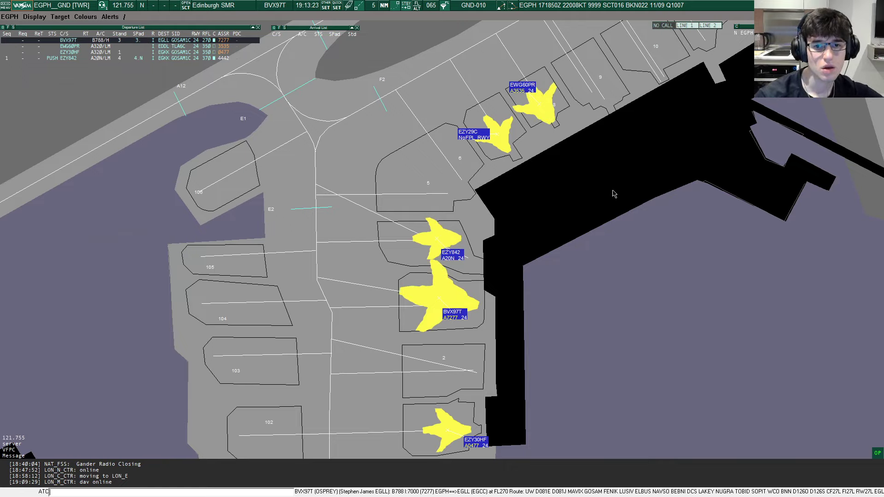
pyautogui.scroll(-2, 538, 198)
pyautogui.scroll(-2, 483, 194)
pyautogui.scroll(-1, 442, 184)
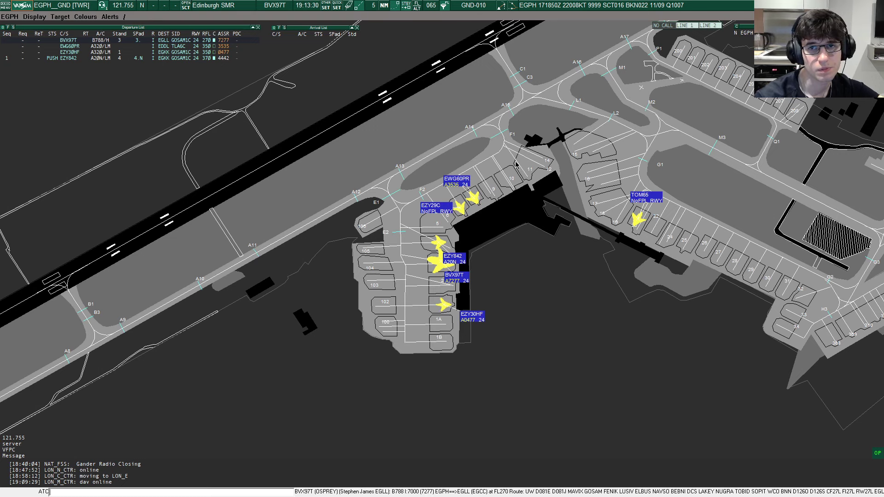
pyautogui.scroll(2, 391, 269)
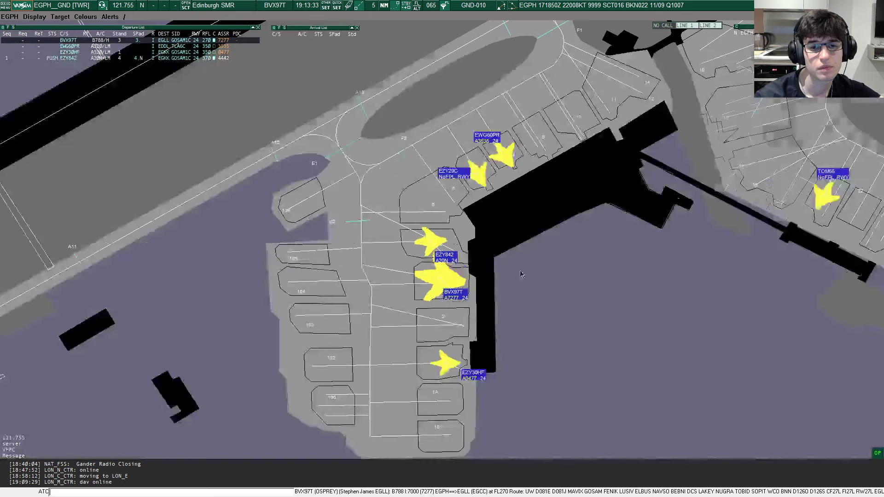
pyautogui.click(500, 237)
pyautogui.click(501, 268)
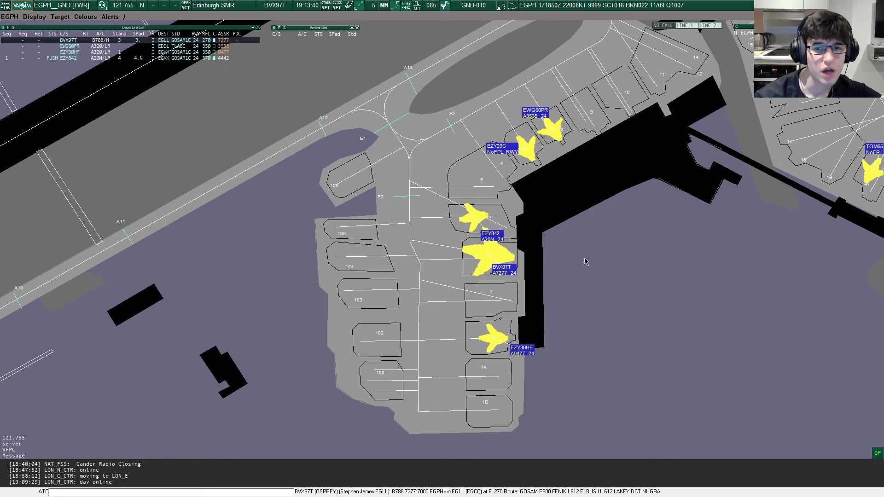
pyautogui.scroll(-3, 442, 258)
pyautogui.scroll(-2, 442, 259)
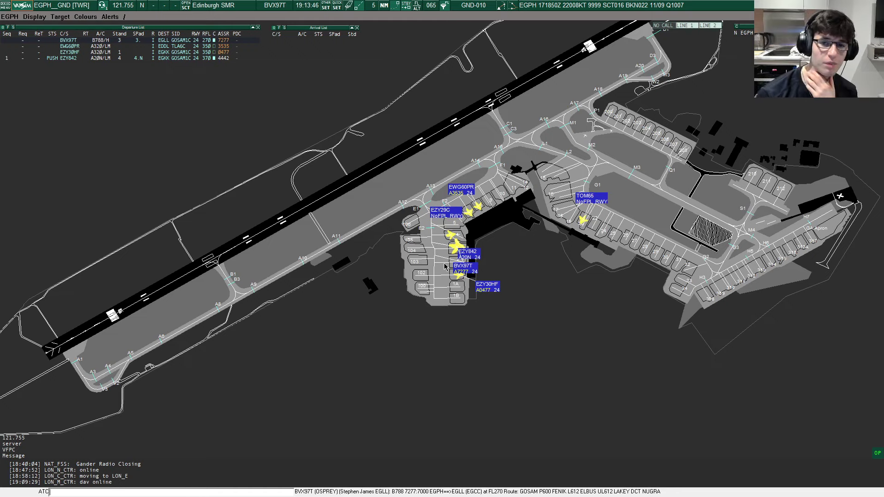
pyautogui.scroll(2, 501, 238)
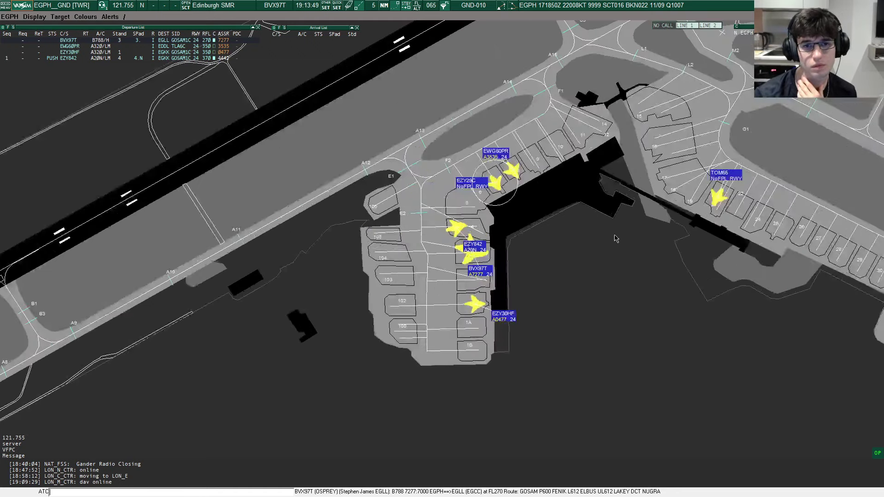
# - Move EZY29C's label to the right of its aircraft, then select EZY842
pyautogui.moveTo(475, 191); pyautogui.dragTo(507, 202)
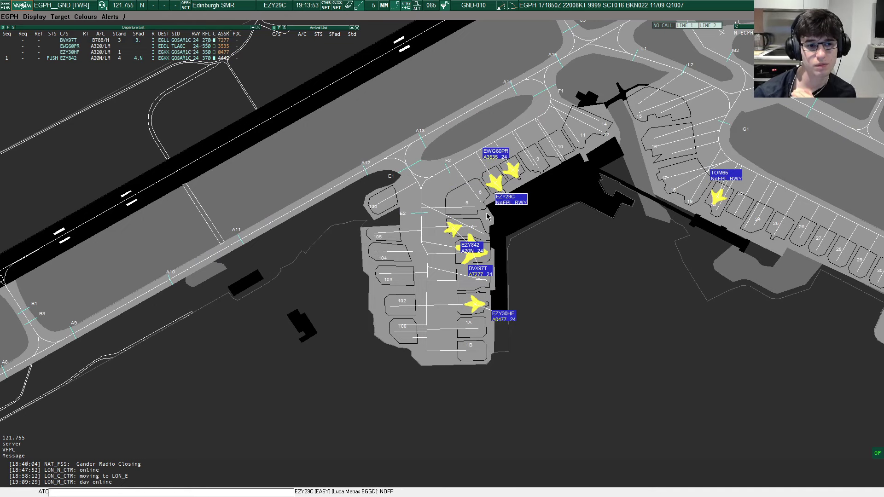
pyautogui.scroll(-2, 483, 219)
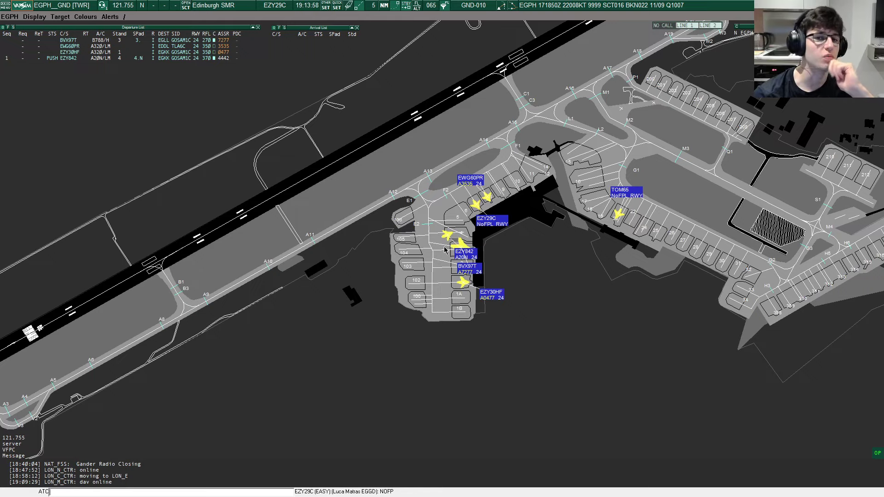
pyautogui.scroll(2, 451, 248)
pyautogui.click(464, 248)
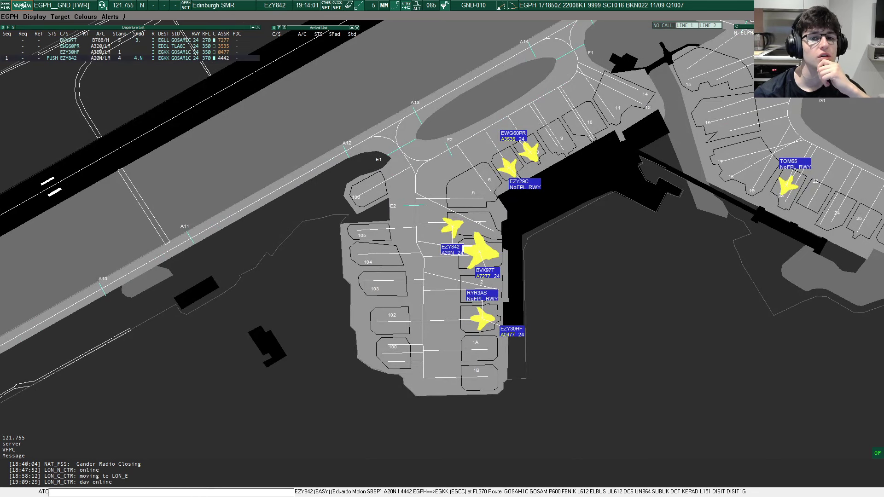
pyautogui.scroll(-1, 462, 248)
pyautogui.scroll(-1, 462, 248)
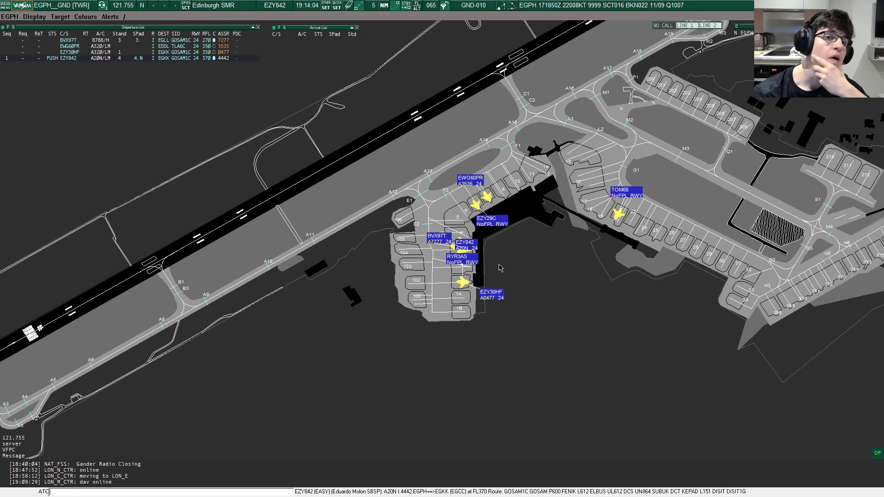
pyautogui.scroll(1, 482, 250)
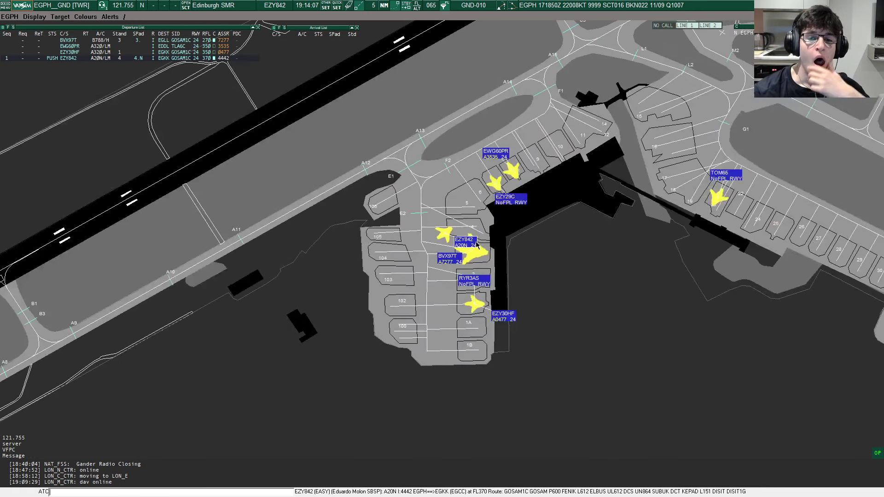
pyautogui.scroll(1, 449, 255)
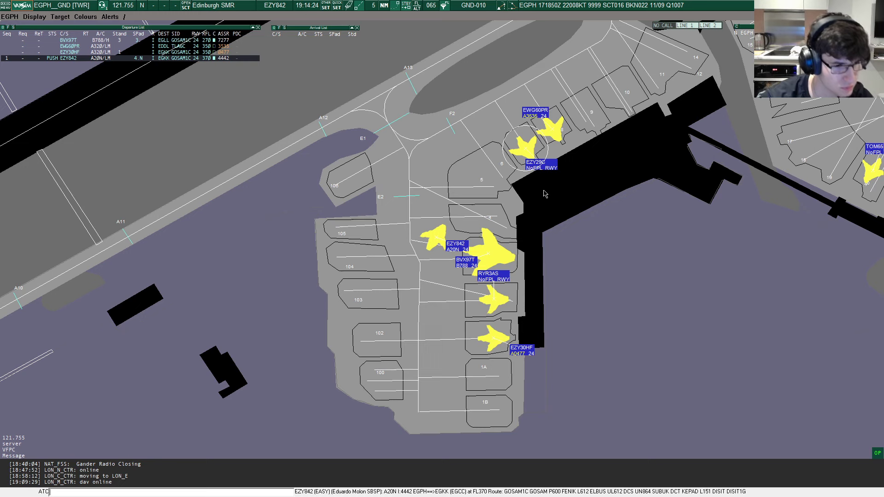
# - Select EZY29C and RYR3AS to view their flight plans, tidying the EZY30HF label
pyautogui.click(541, 166)
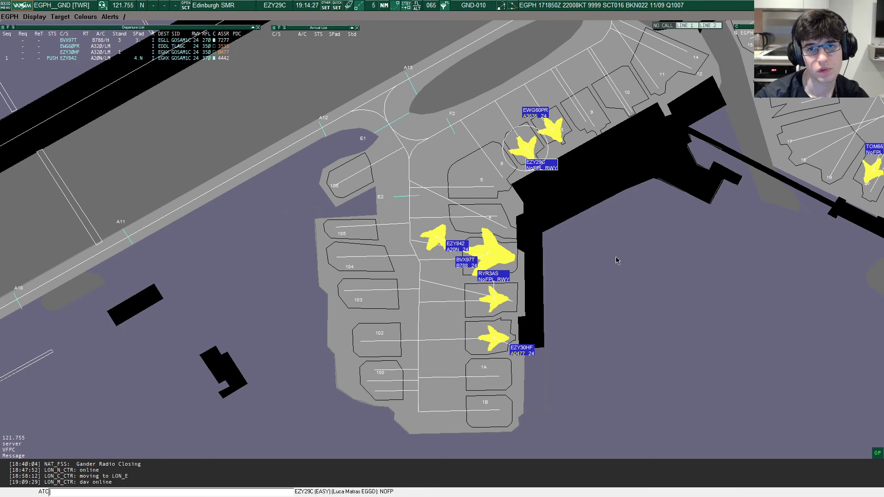
pyautogui.scroll(-2, 611, 256)
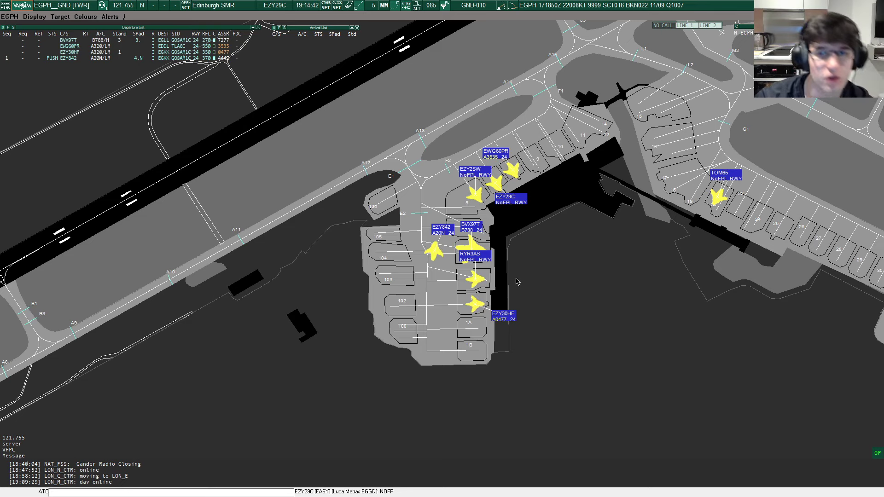
pyautogui.scroll(1, 598, 188)
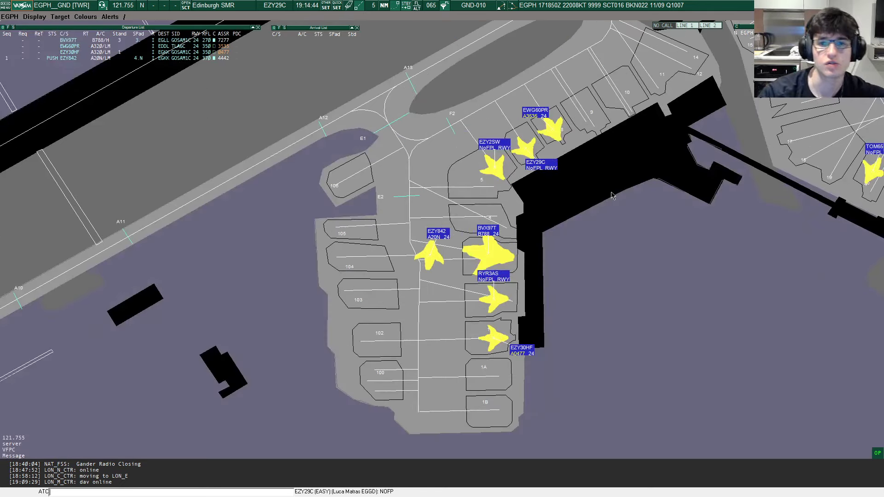
pyautogui.scroll(-2, 611, 196)
pyautogui.scroll(2, 611, 214)
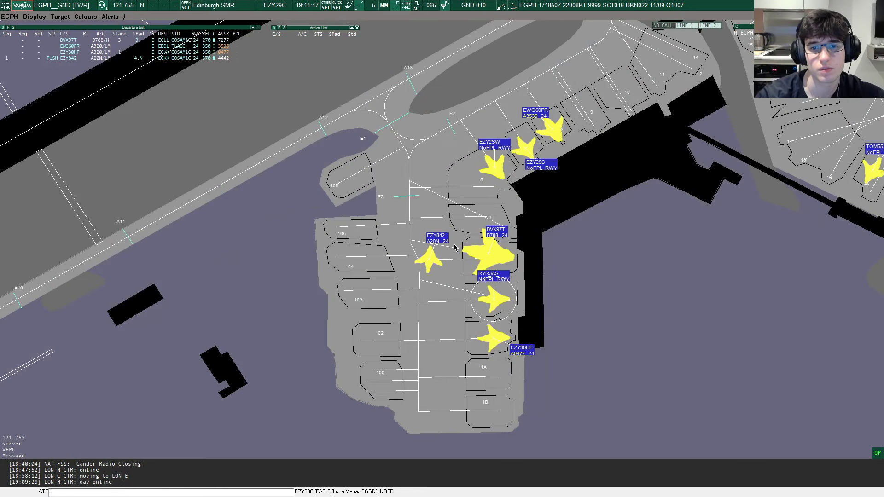
pyautogui.click(520, 298)
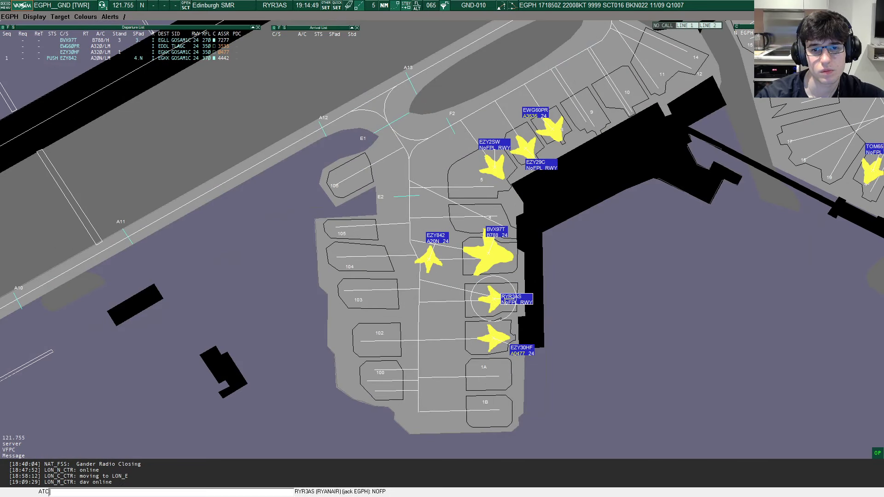
pyautogui.moveTo(517, 348); pyautogui.dragTo(504, 353)
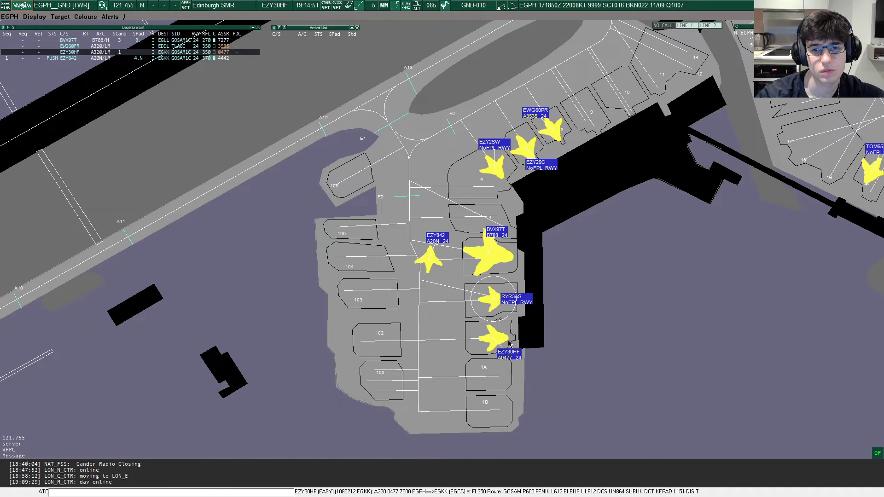
pyautogui.scroll(-2, 594, 319)
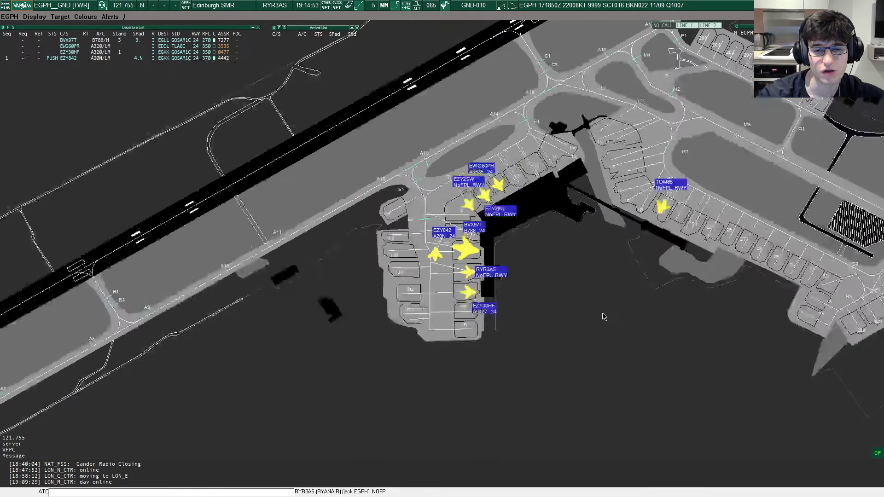
pyautogui.scroll(-2, 597, 318)
pyautogui.scroll(2, 600, 317)
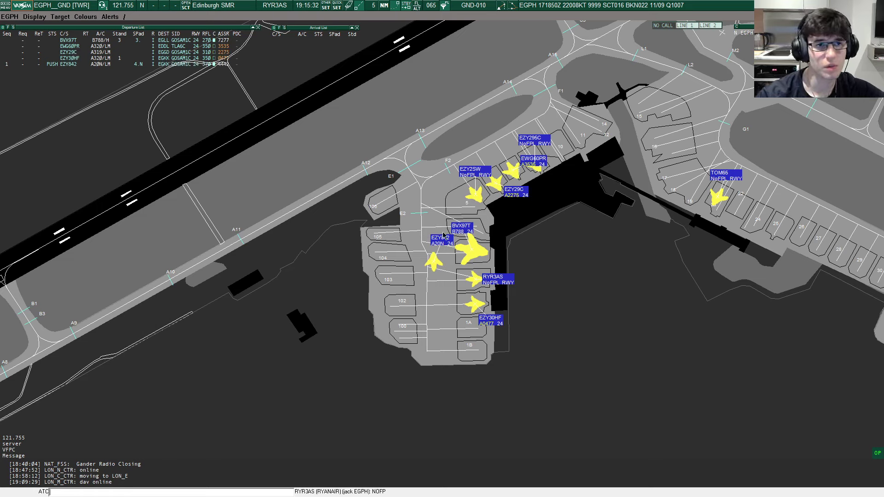
pyautogui.click(515, 191)
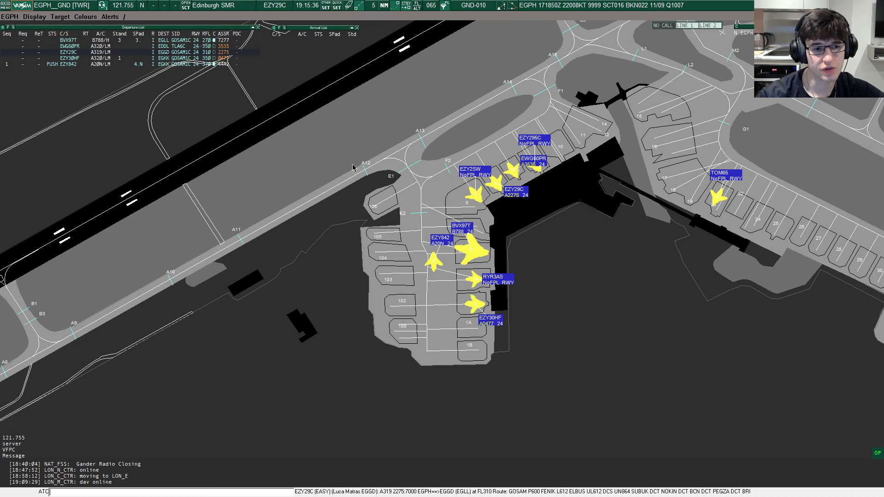
pyautogui.scroll(-5, 517, 232)
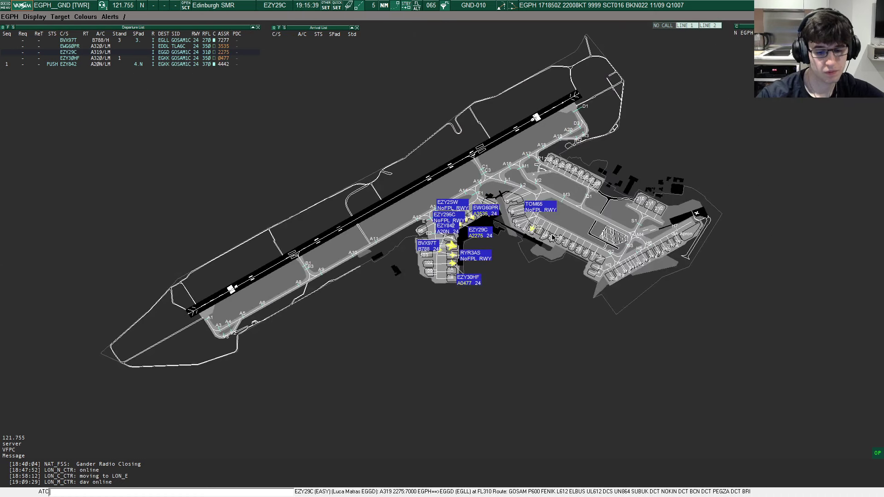
pyautogui.scroll(3, 495, 279)
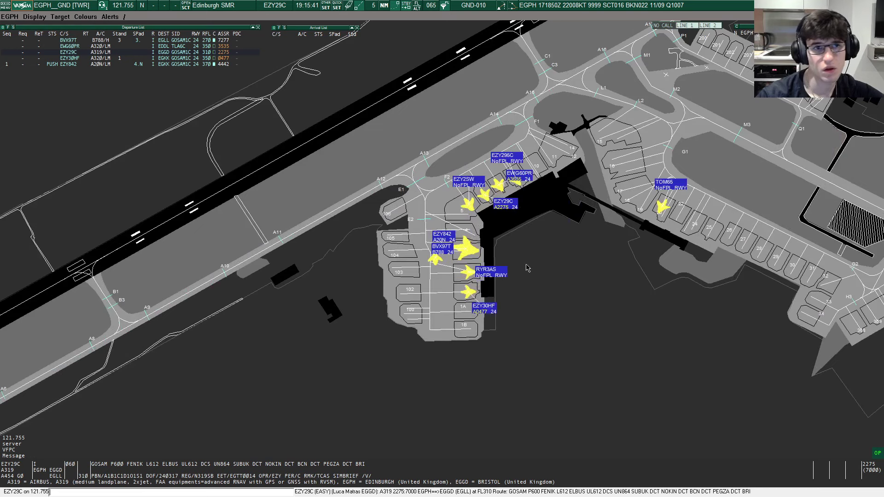
# - Check the Edinburgh vMATS reference document, then review EZY29C's route on the radar
pyautogui.press('super')
pyautogui.click(656, 487)
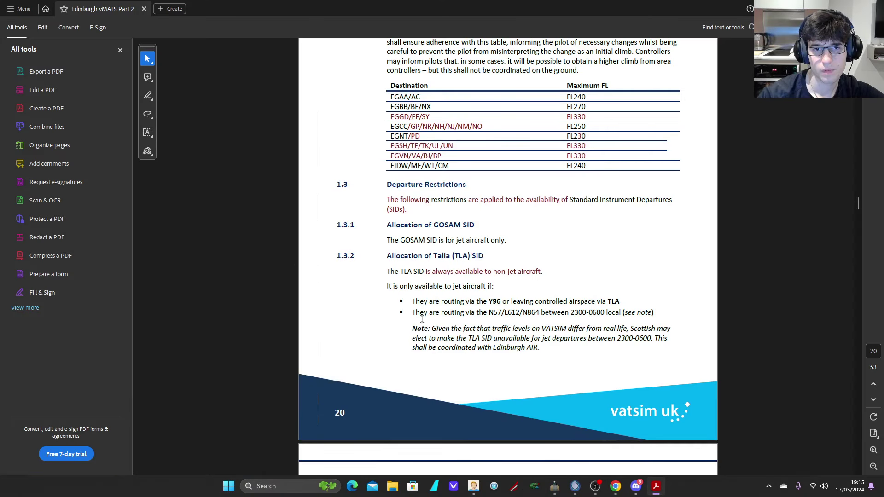
pyautogui.click(568, 490)
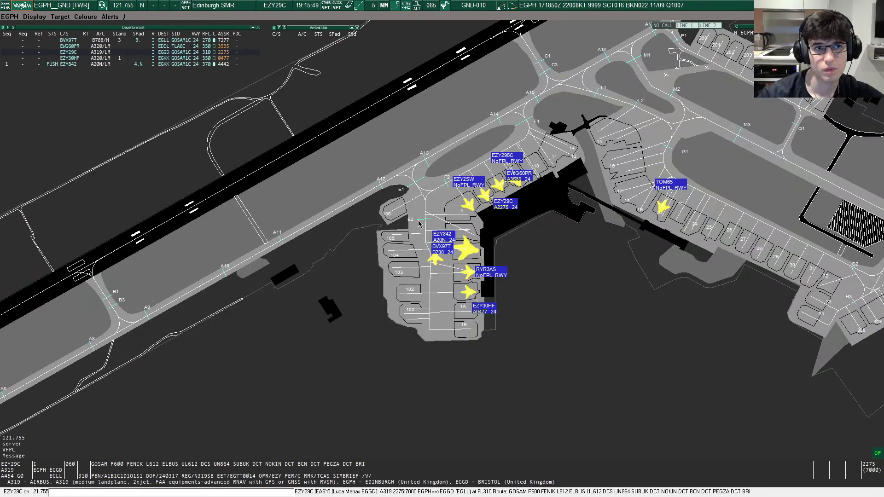
pyautogui.moveTo(469, 187); pyautogui.dragTo(478, 228)
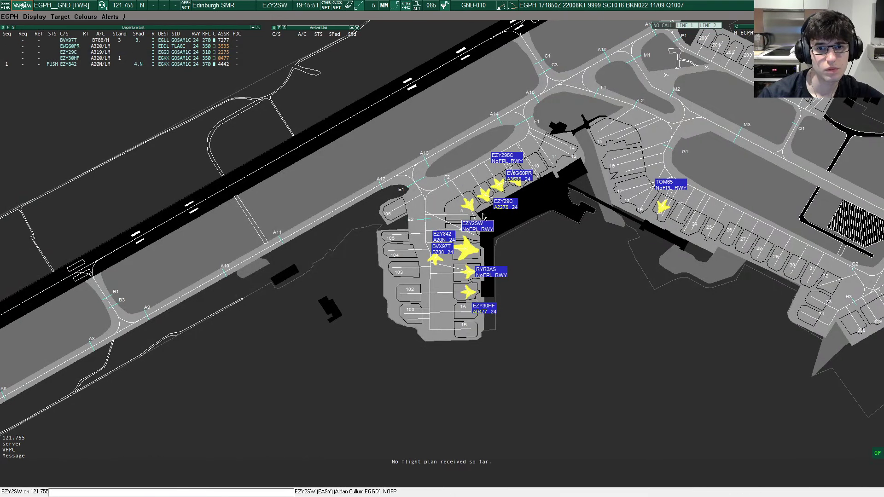
pyautogui.scroll(1, 488, 198)
pyautogui.scroll(1, 502, 211)
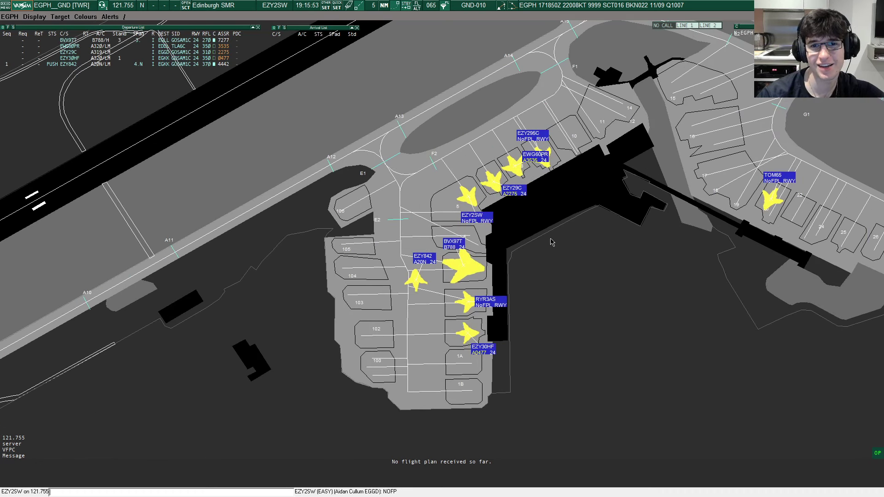
pyautogui.click(512, 190)
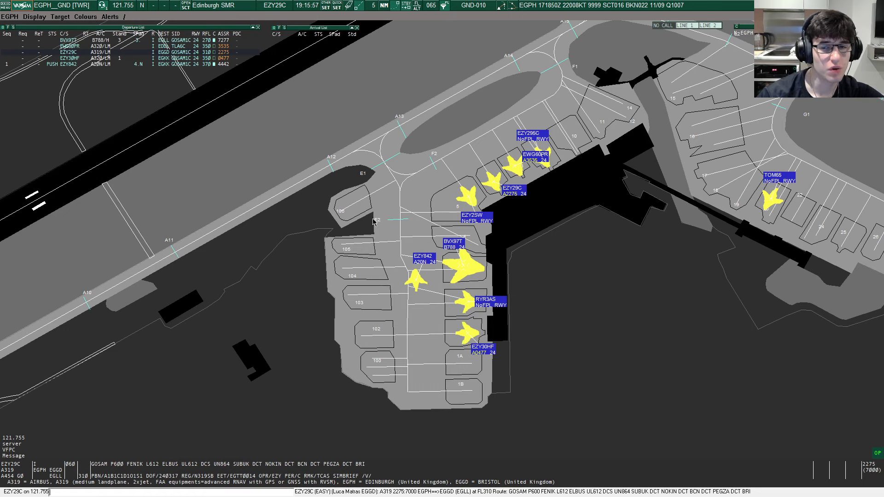
pyautogui.scroll(-1, 446, 242)
pyautogui.scroll(-1, 445, 236)
pyautogui.scroll(1, 443, 242)
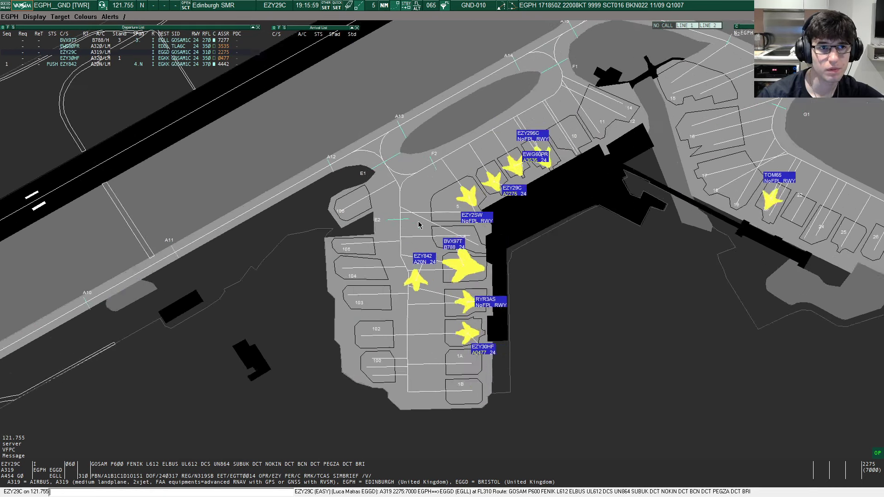
pyautogui.scroll(1, 442, 242)
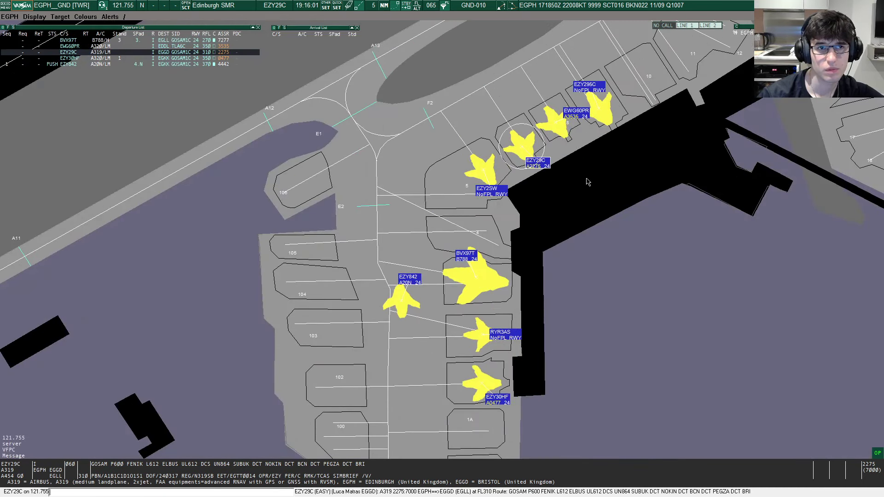
pyautogui.moveTo(537, 161); pyautogui.dragTo(487, 242)
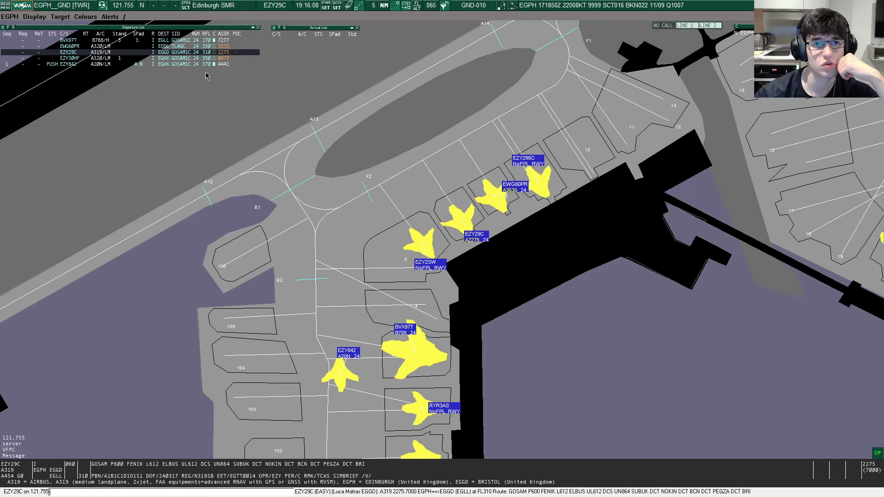
pyautogui.scroll(-1, 327, 164)
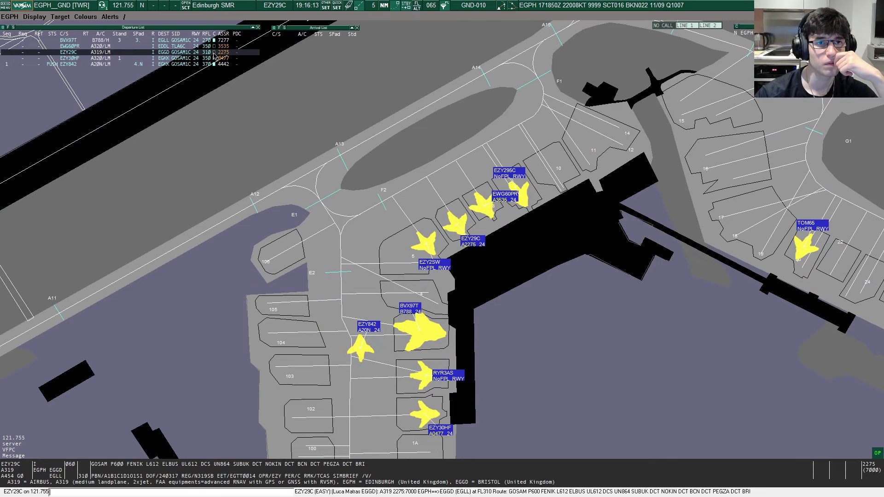
pyautogui.scroll(1, 198, 72)
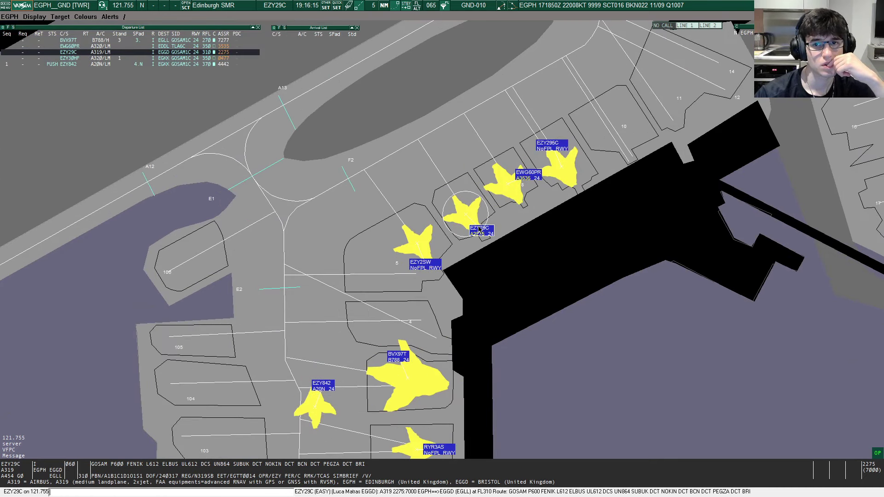
# - Set EZY29C's scratchpad entry to 7
pyautogui.click(137, 56)
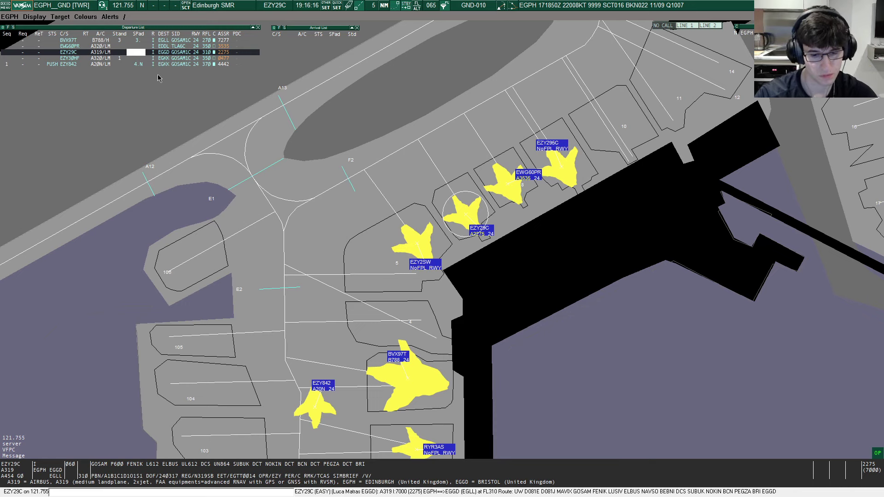
pyautogui.write('7')
pyautogui.write('.')
pyautogui.click(158, 77)
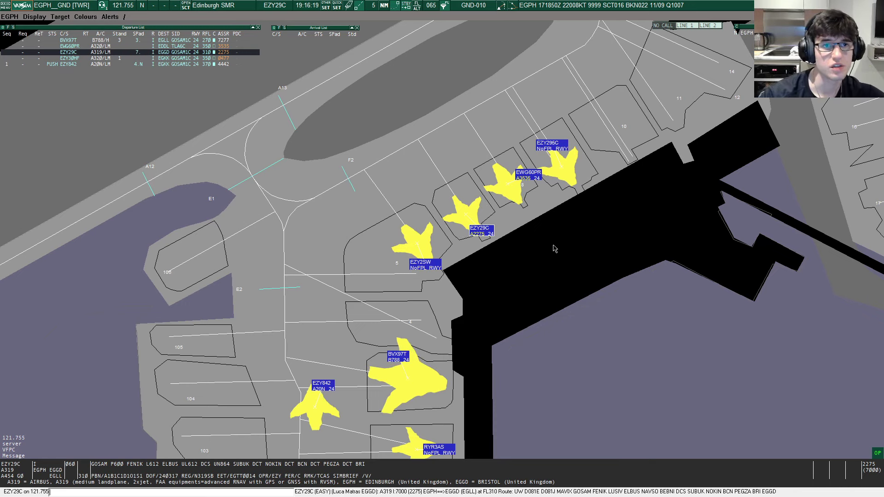
pyautogui.scroll(-2, 550, 255)
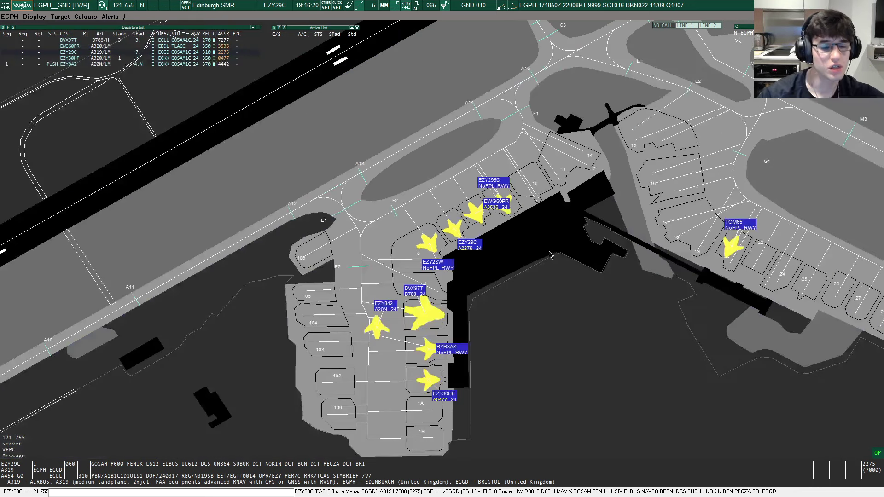
# - Drag the EZY295C, EZY842, BVX97T, EZY2SW and EWG60PR tags apart on the apron
pyautogui.click(504, 201)
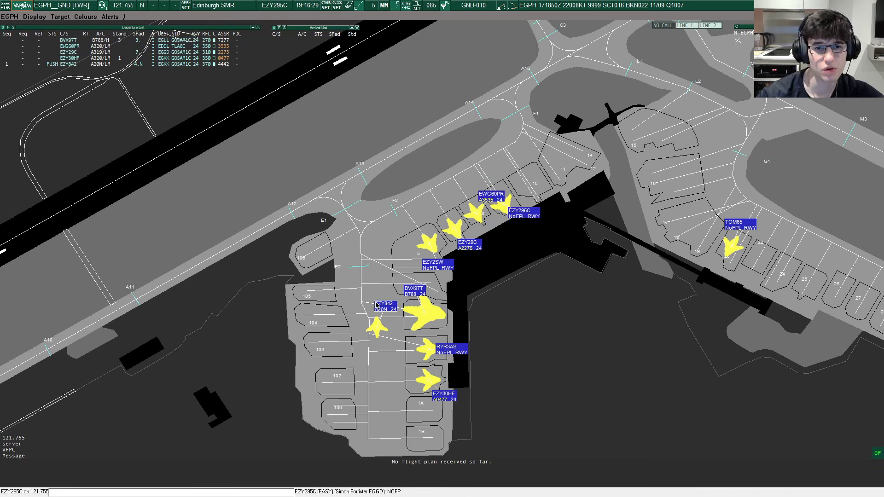
pyautogui.click(384, 331)
pyautogui.moveTo(395, 326); pyautogui.dragTo(352, 327)
pyautogui.moveTo(415, 289); pyautogui.dragTo(444, 321)
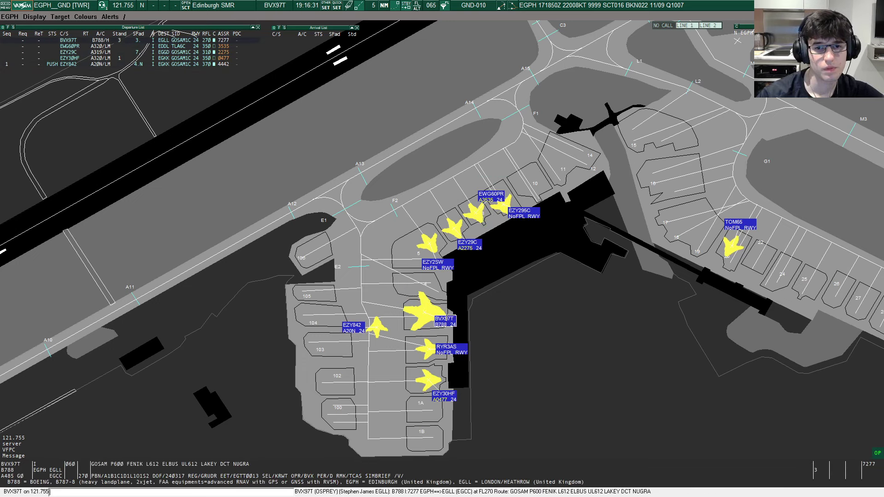
pyautogui.moveTo(450, 271); pyautogui.dragTo(462, 271)
pyautogui.moveTo(492, 196); pyautogui.dragTo(499, 212)
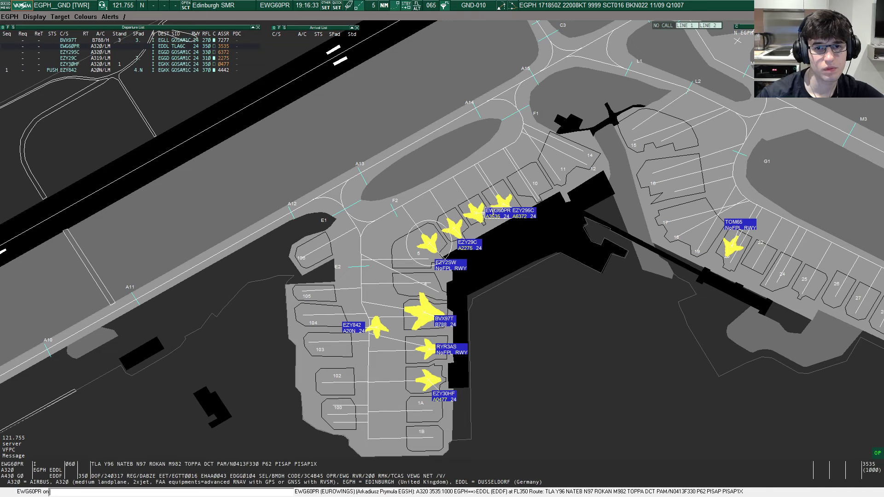
pyautogui.click(451, 272)
pyautogui.scroll(1, 456, 276)
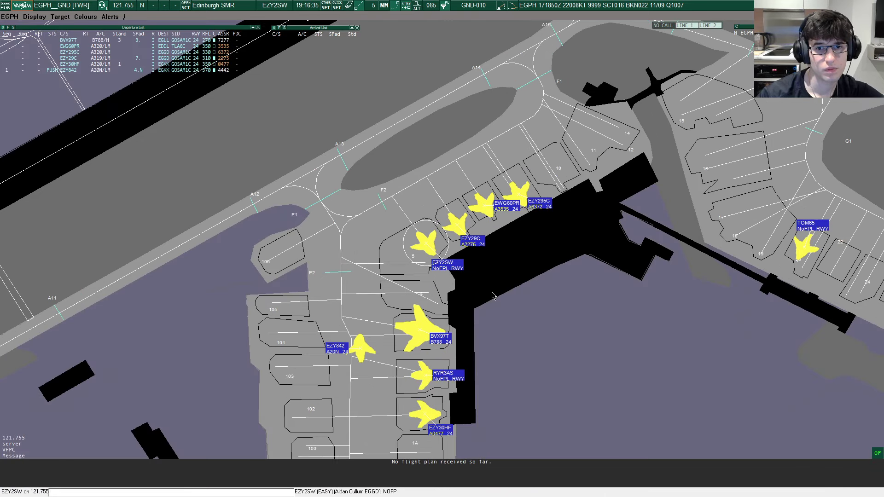
pyautogui.scroll(-1, 504, 282)
pyautogui.scroll(-1, 499, 276)
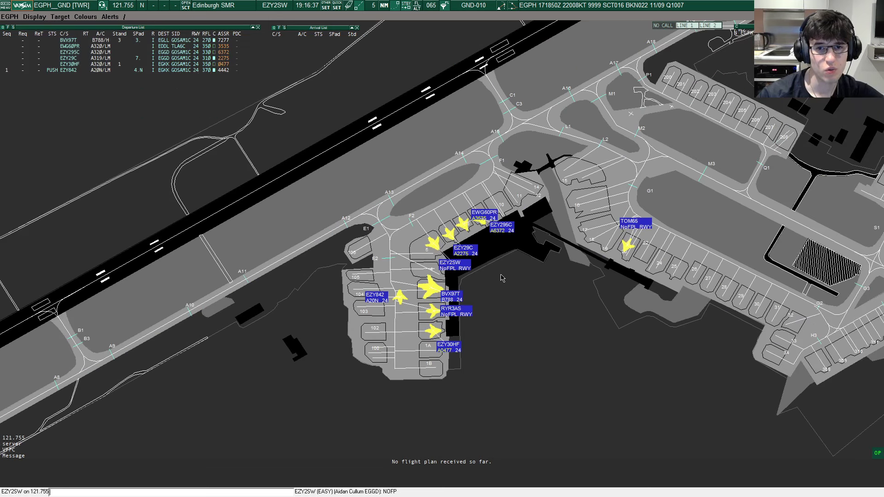
pyautogui.scroll(-1, 494, 272)
pyautogui.scroll(-1, 488, 267)
pyautogui.scroll(1, 489, 267)
pyautogui.scroll(1, 489, 267)
pyautogui.scroll(-1, 489, 267)
pyautogui.scroll(-1, 489, 267)
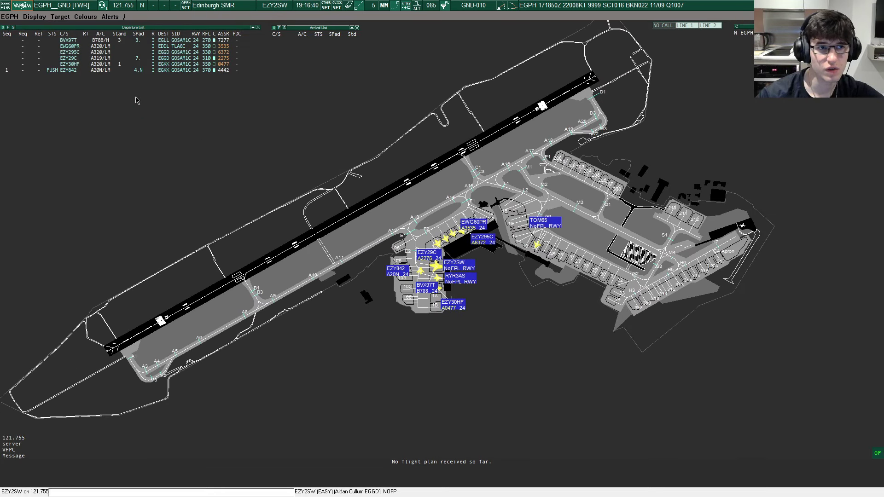
# - Switch the radar to the Default display profile
pyautogui.click(40, 18)
pyautogui.click(44, 39)
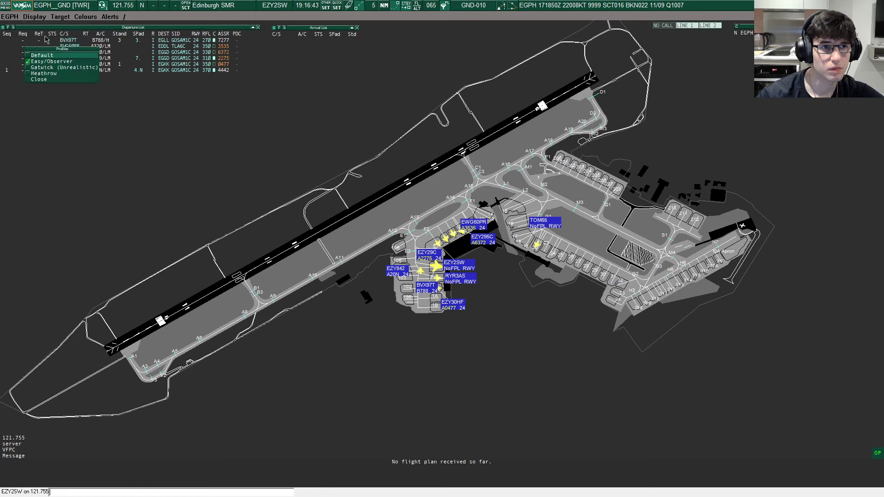
pyautogui.click(45, 55)
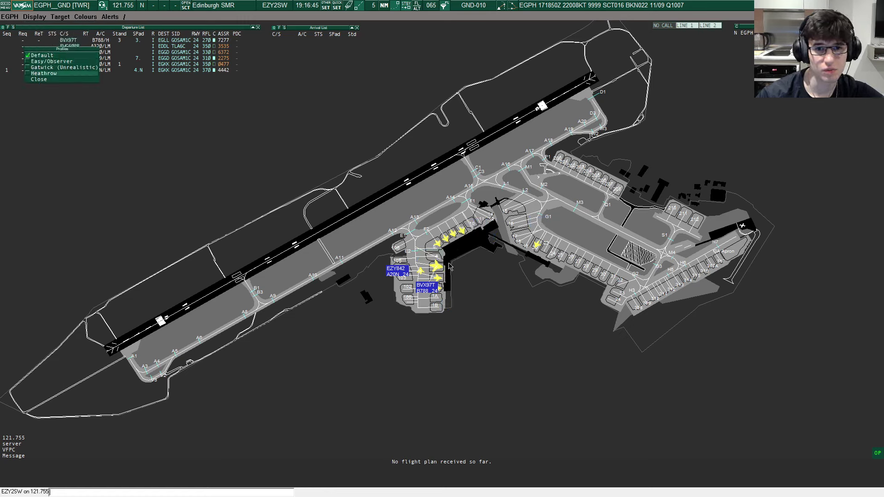
pyautogui.scroll(1, 484, 311)
pyautogui.scroll(2, 456, 293)
pyautogui.scroll(-1, 458, 293)
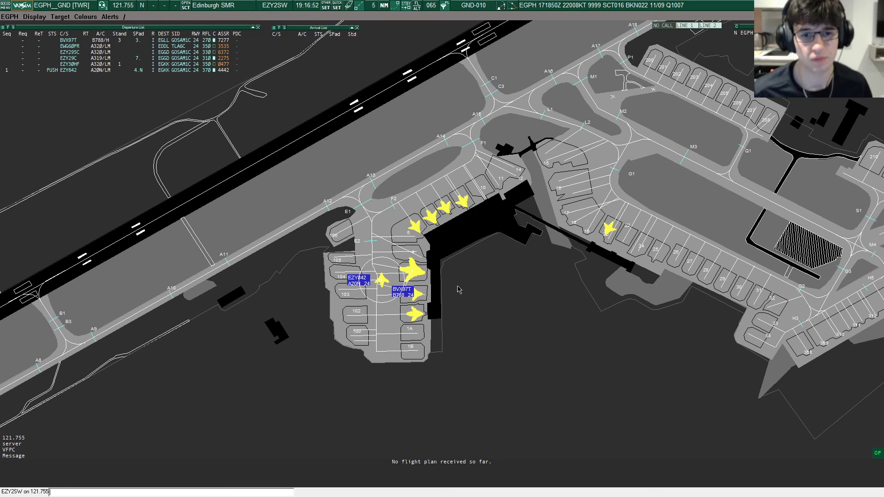
pyautogui.scroll(1, 433, 268)
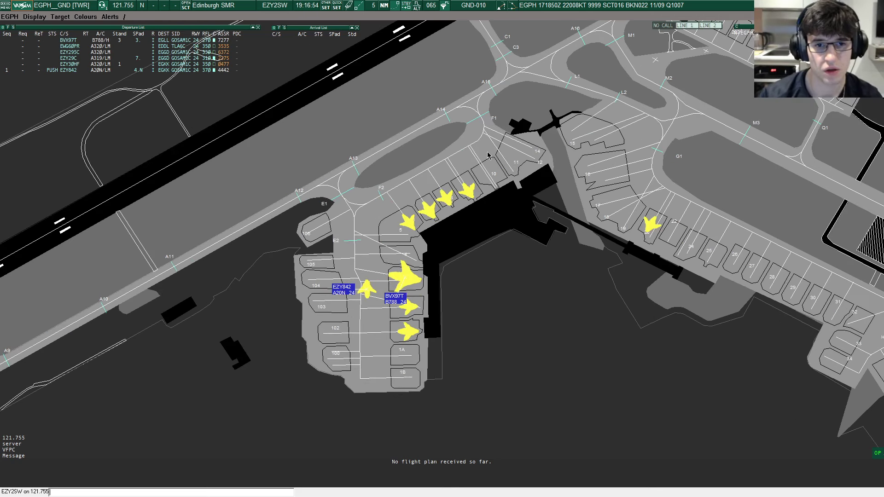
# - Mark EZY842 as taxiing and enter /01 in its scratchpad
pyautogui.click(343, 292)
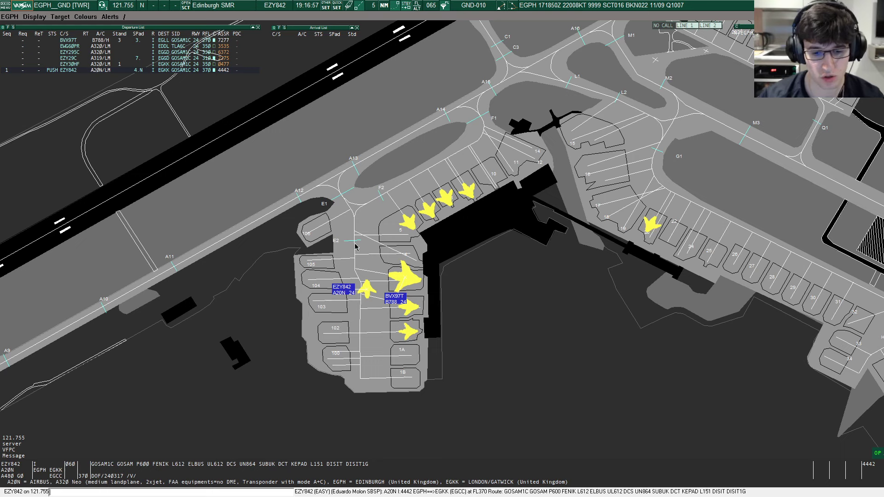
pyautogui.scroll(-1, 414, 221)
pyautogui.scroll(-1, 428, 199)
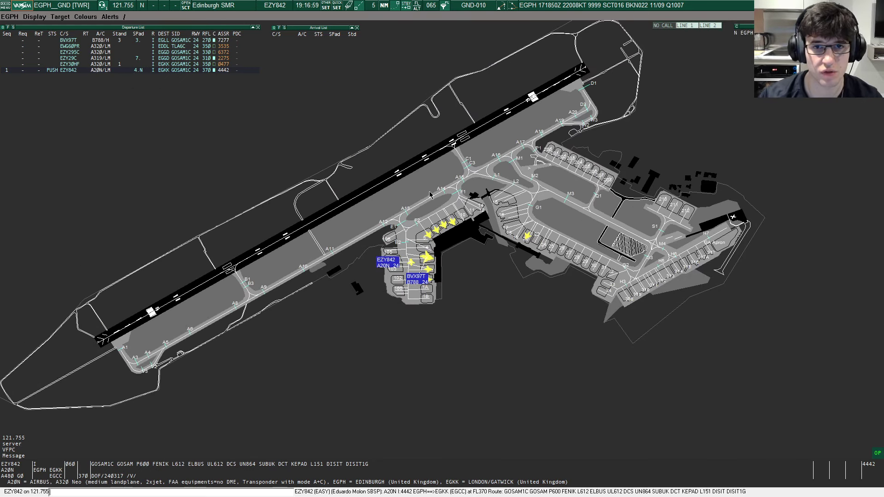
pyautogui.scroll(3, 429, 195)
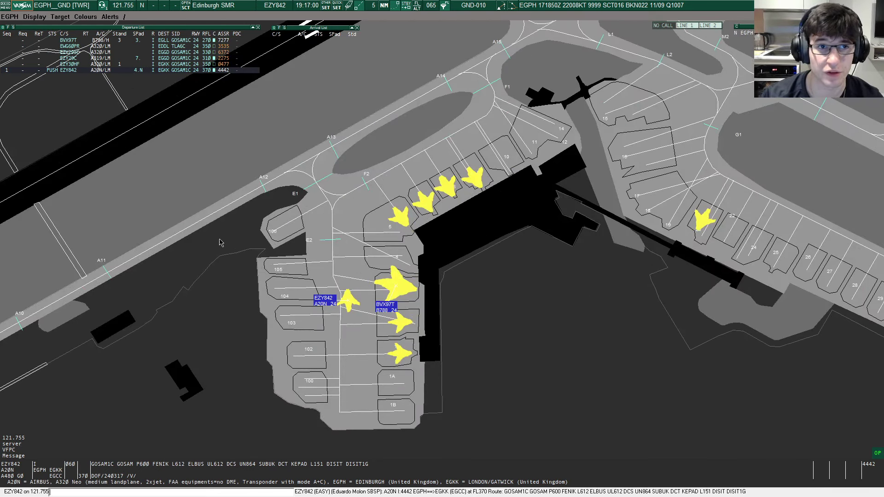
pyautogui.click(53, 69)
pyautogui.click(129, 70)
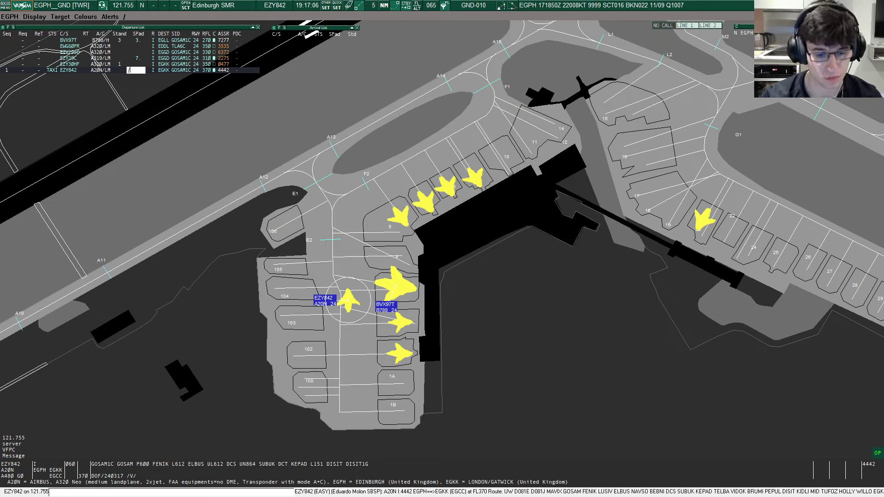
pyautogui.write('/01')
pyautogui.press('Return')
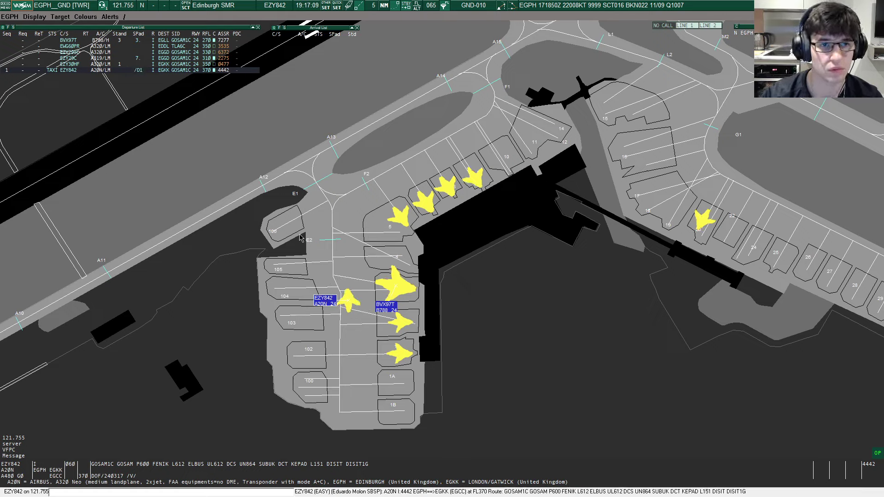
# - Apply the Easy Observer display profile so all parked aircraft are labelled again
pyautogui.click(45, 17)
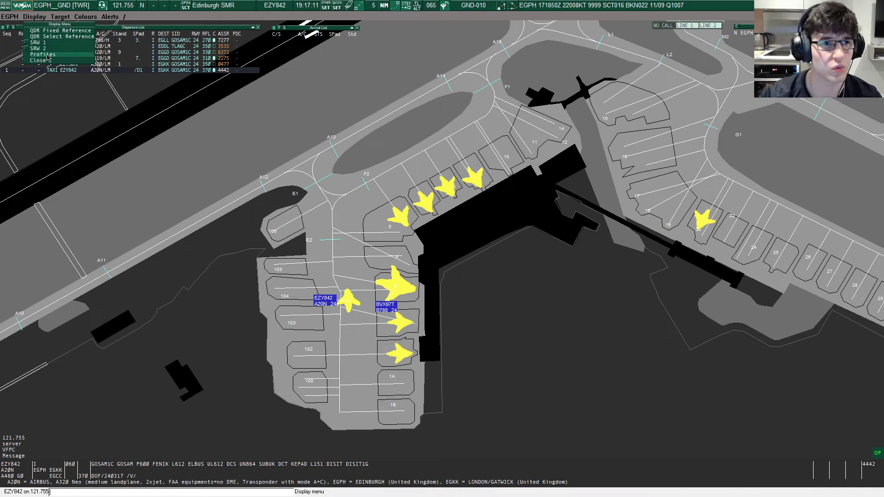
pyautogui.click(47, 59)
pyautogui.click(47, 61)
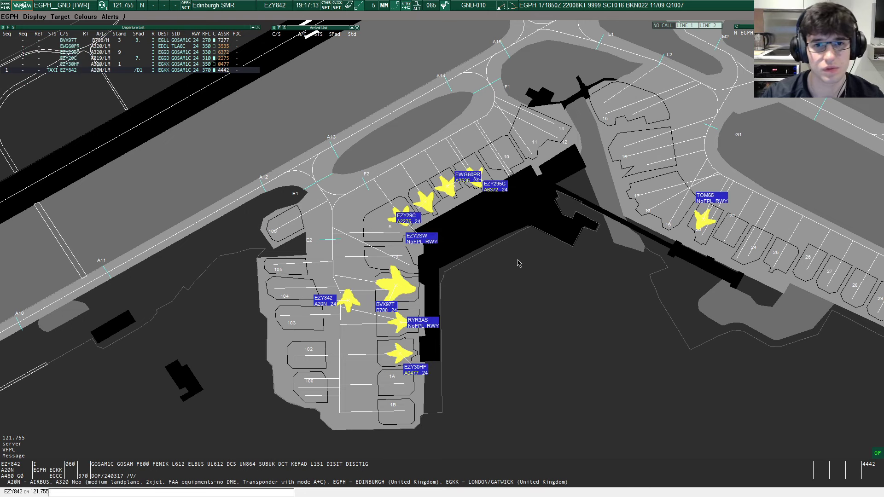
pyautogui.click(468, 175)
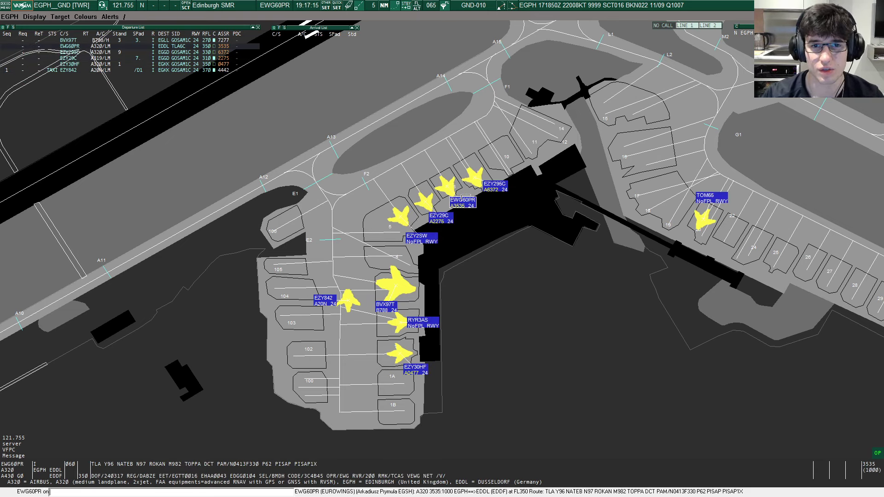
pyautogui.click(419, 303)
pyautogui.scroll(-3, 566, 435)
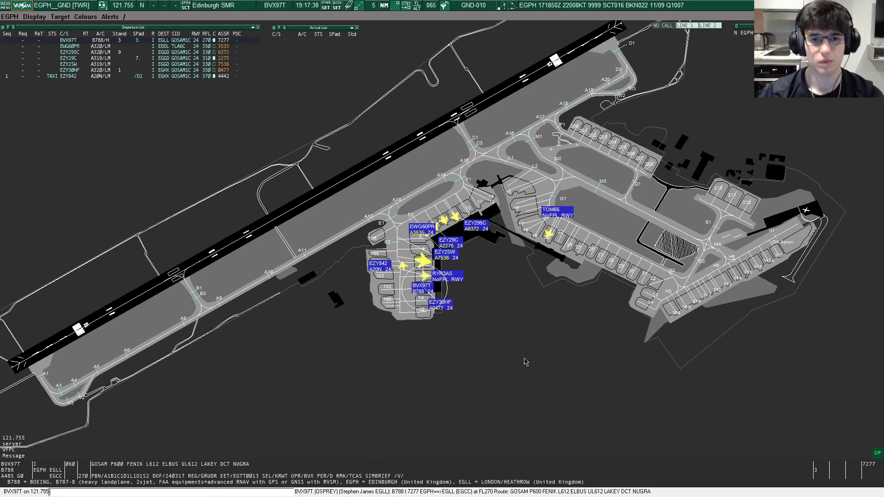
pyautogui.scroll(3, 473, 341)
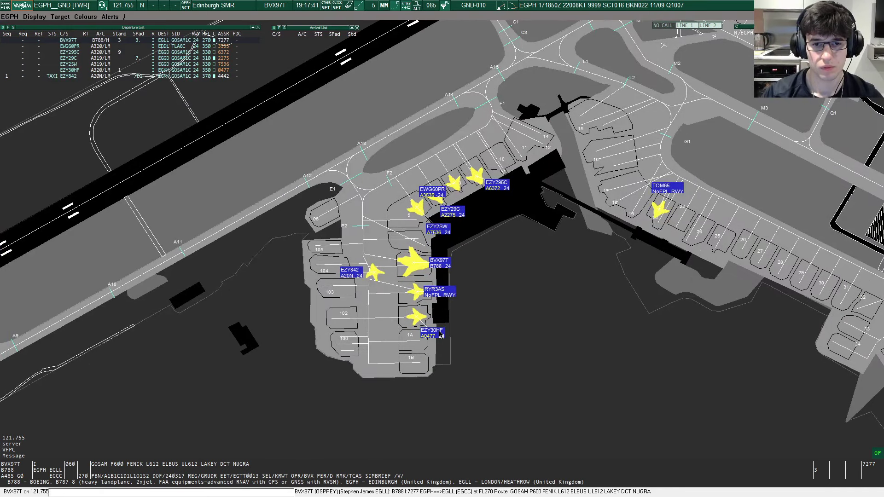
# - Check the voice audio window, then note 1 in EZY30HF's scratchpad on the departure list
pyautogui.click(433, 332)
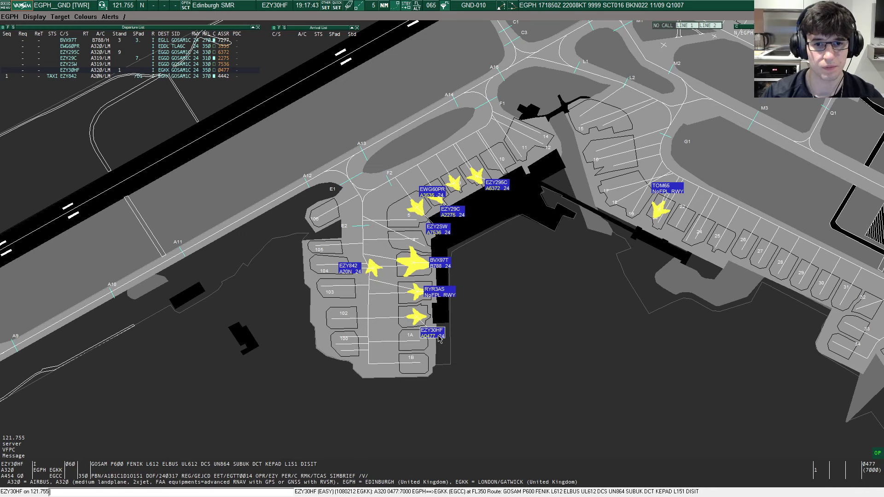
pyautogui.press('super')
pyautogui.click(473, 486)
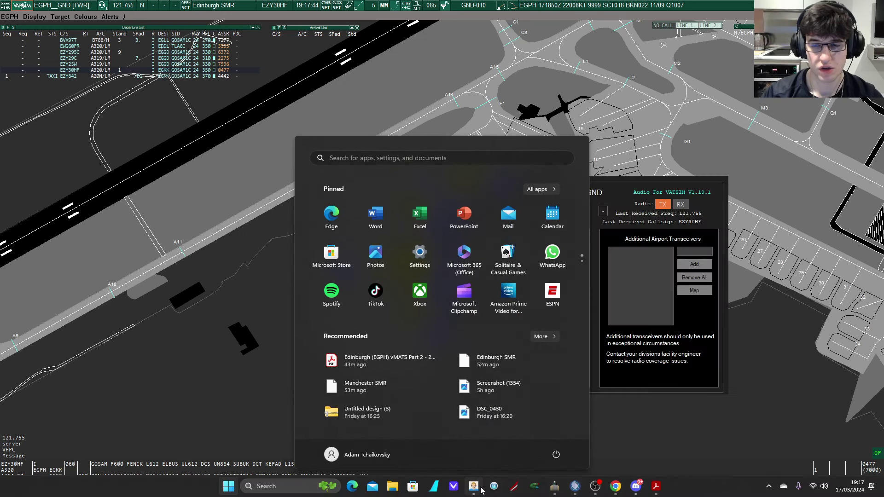
pyautogui.click(520, 451)
pyautogui.scroll(2, 457, 380)
pyautogui.scroll(2, 457, 381)
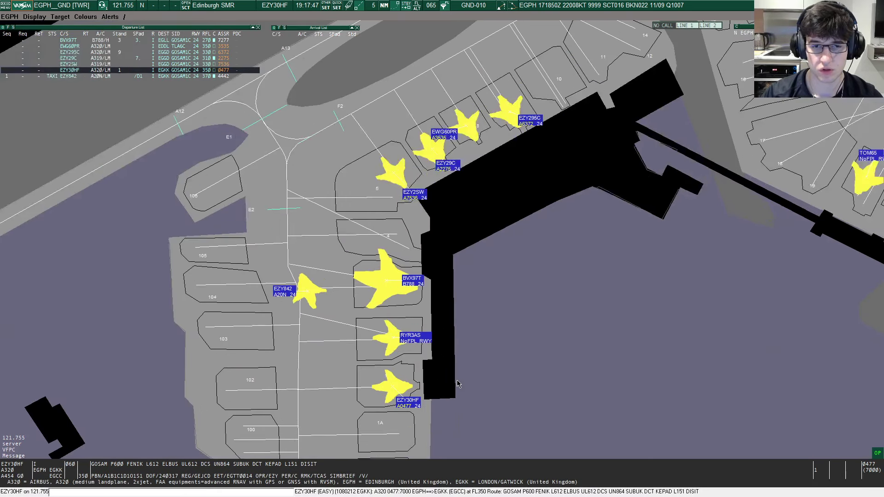
pyautogui.scroll(-4, 456, 380)
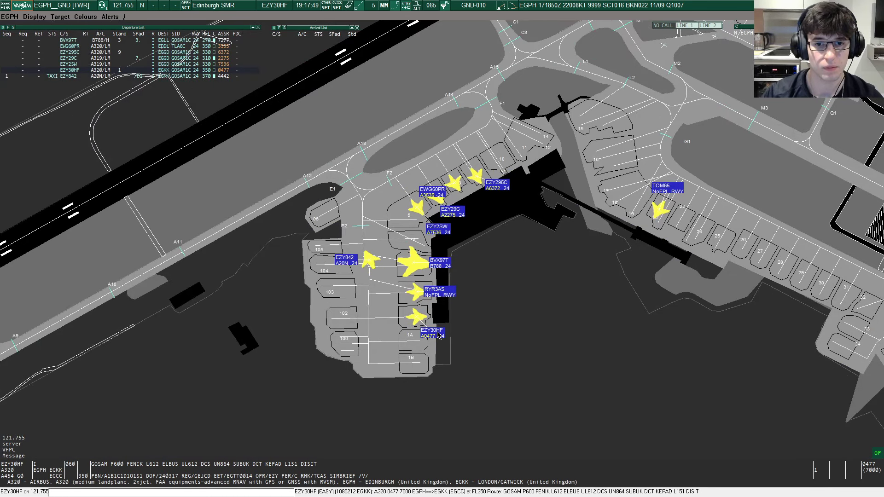
pyautogui.scroll(1, 165, 86)
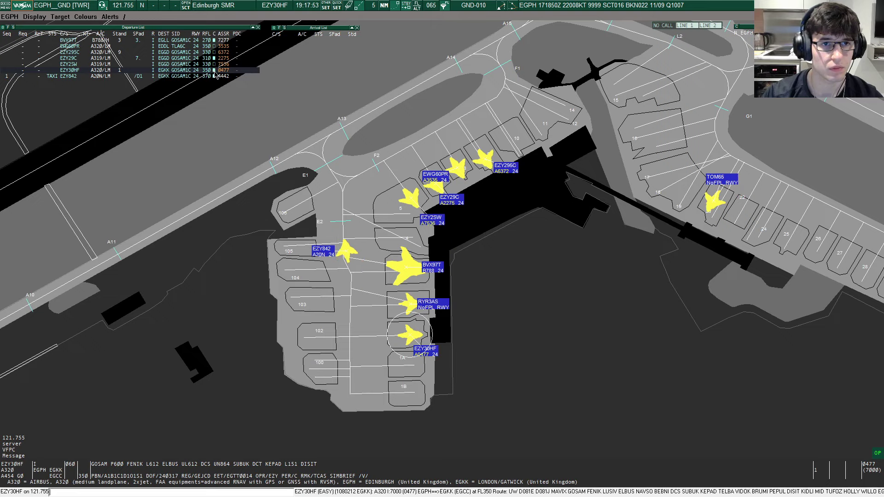
pyautogui.click(150, 73)
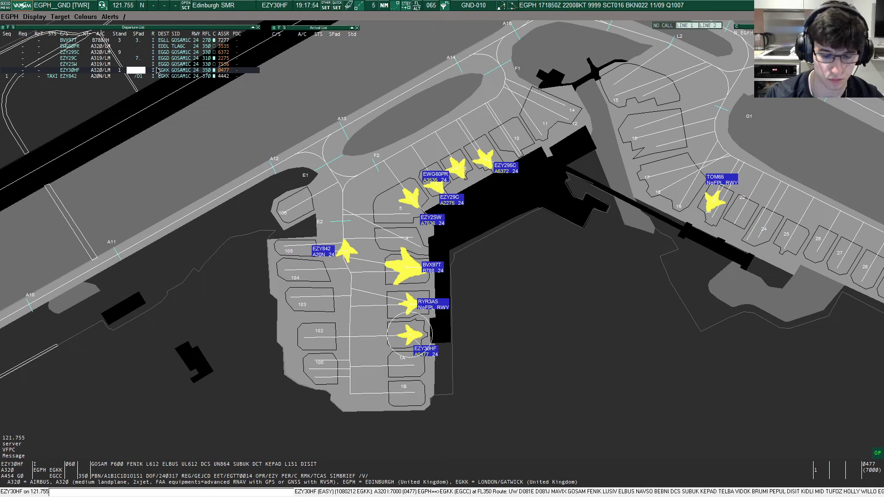
pyautogui.write('1')
pyautogui.press('Return')
pyautogui.scroll(1, 500, 311)
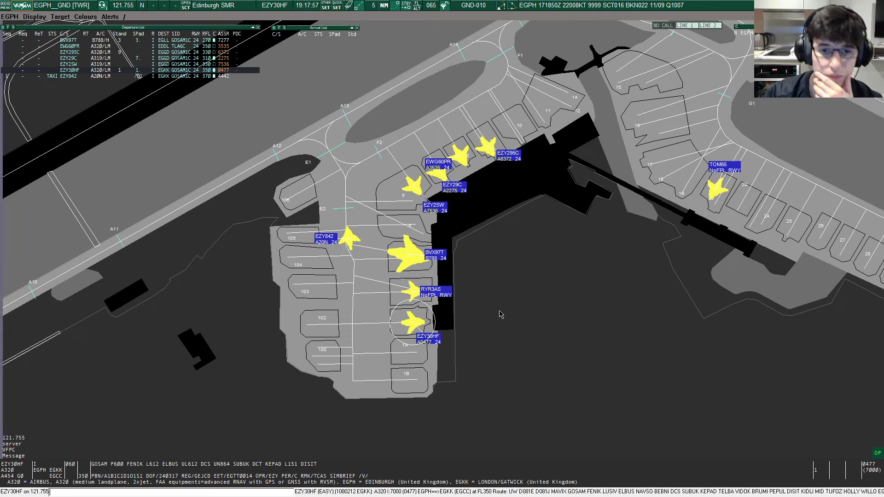
pyautogui.scroll(1, 458, 320)
pyautogui.scroll(1, 454, 323)
pyautogui.scroll(-1, 454, 323)
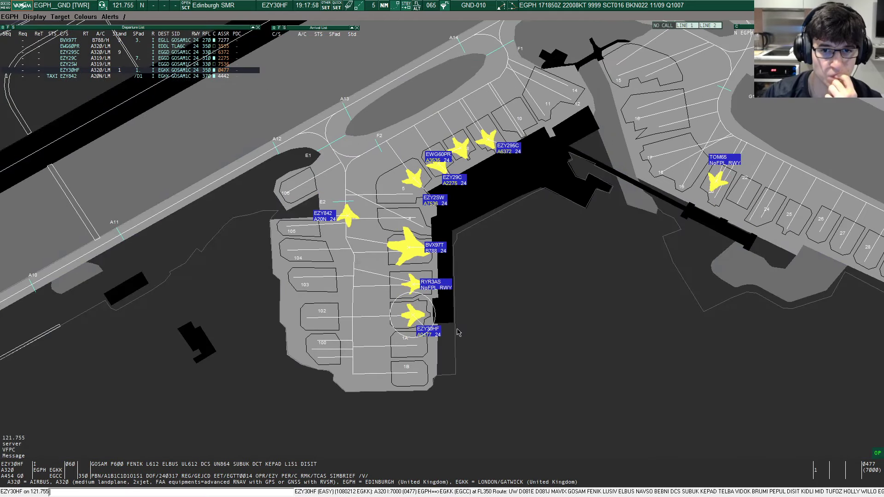
pyautogui.scroll(-1, 442, 296)
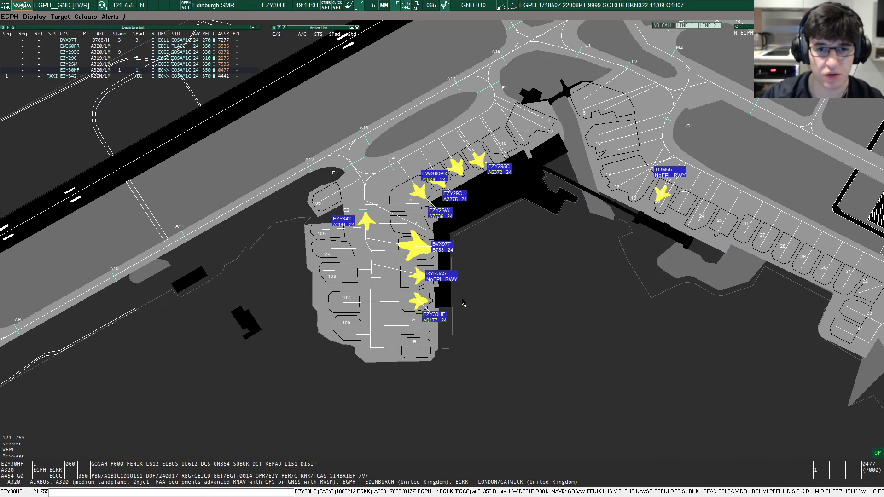
pyautogui.scroll(-1, 443, 296)
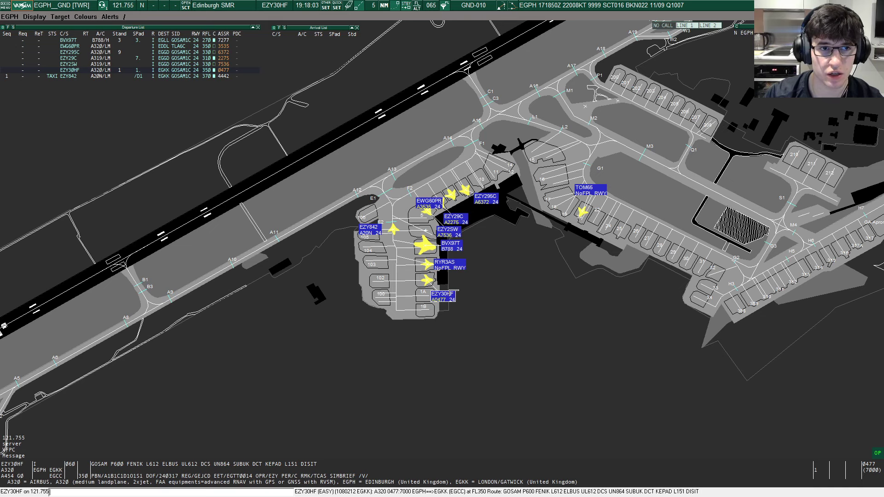
pyautogui.scroll(1, 468, 310)
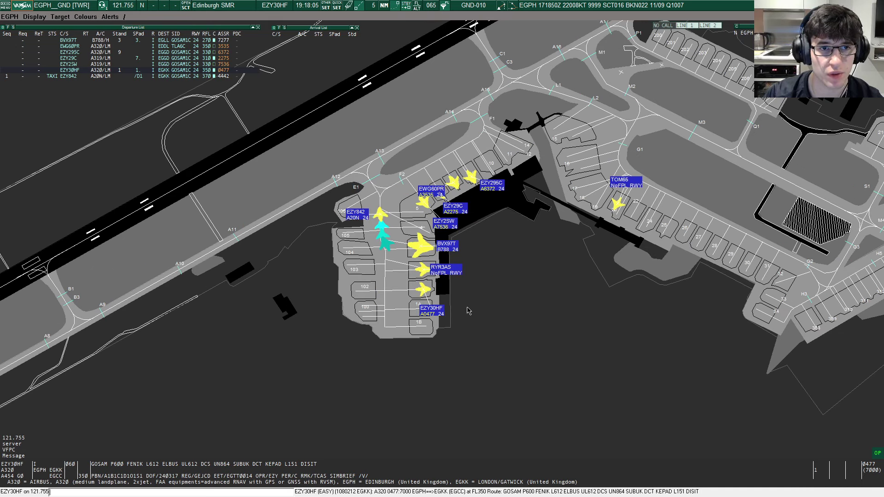
pyautogui.scroll(1, 455, 308)
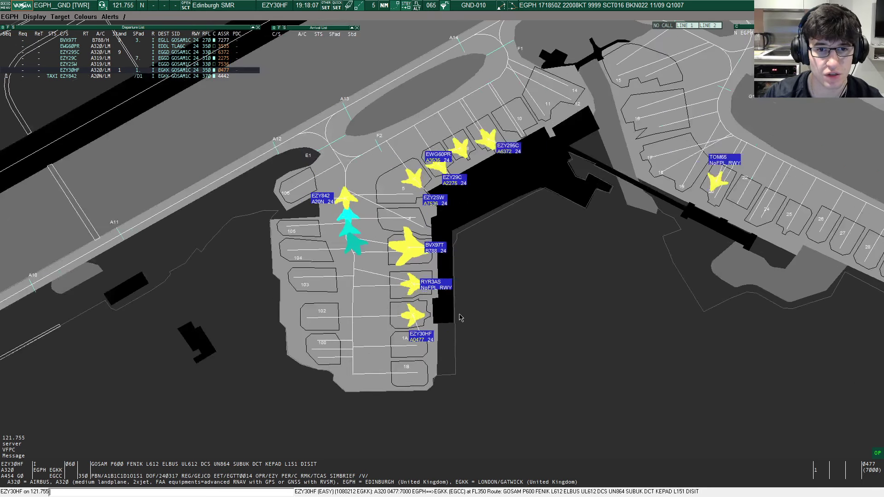
pyautogui.scroll(1, 459, 314)
pyautogui.scroll(-1, 459, 318)
pyautogui.scroll(-1, 459, 317)
pyautogui.scroll(1, 458, 318)
pyautogui.scroll(1, 458, 317)
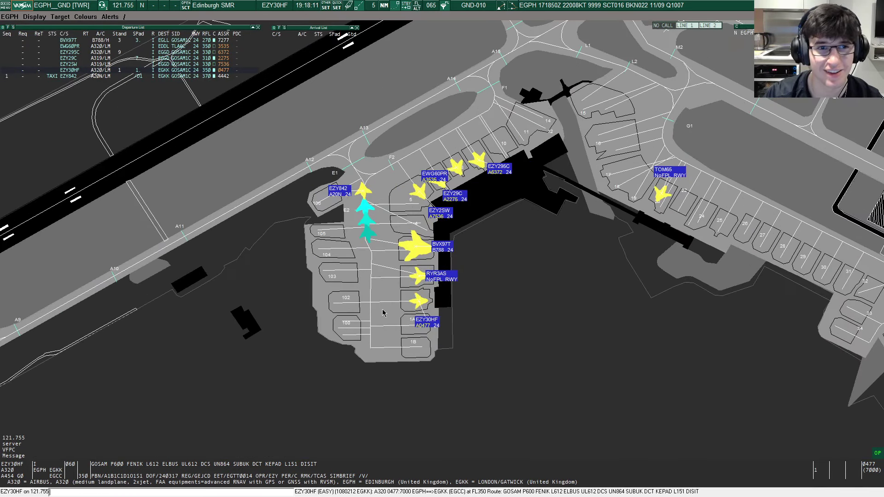
pyautogui.scroll(-1, 330, 304)
pyautogui.scroll(-1, 345, 307)
pyautogui.scroll(-1, 376, 306)
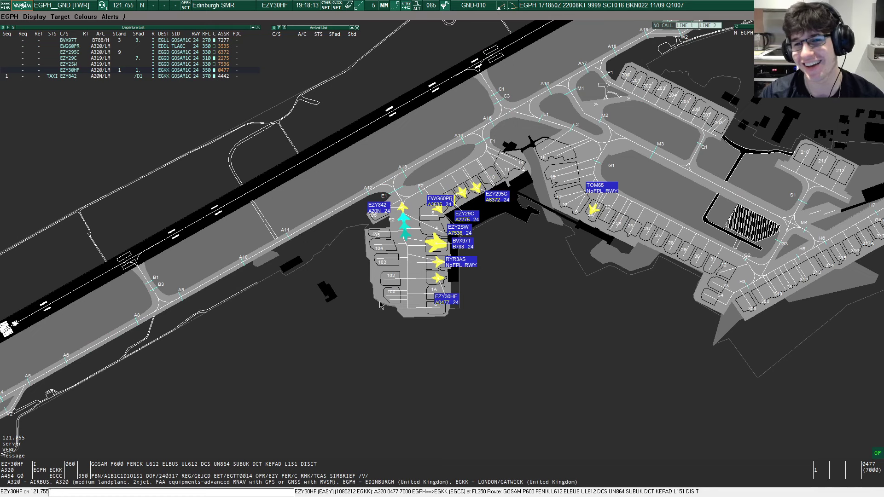
pyautogui.scroll(1, 435, 325)
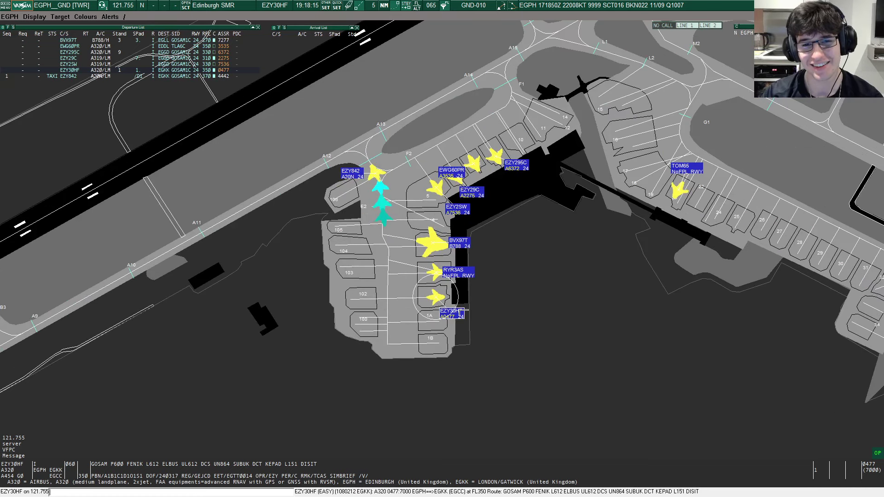
pyautogui.scroll(1, 450, 312)
pyautogui.scroll(1, 449, 312)
# - Review RYR3AS and EZY30HF's plans, check the other GND/DEL member on TeamSpeak, and return to the radar
pyautogui.click(450, 311)
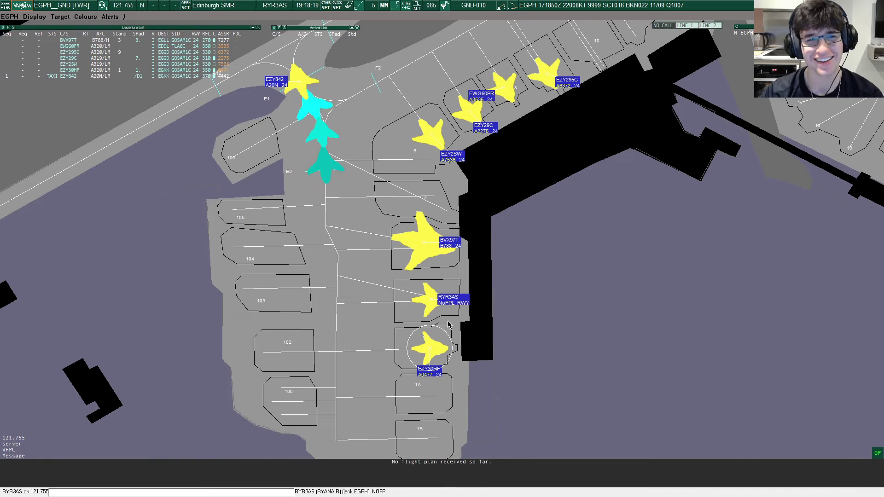
pyautogui.click(433, 376)
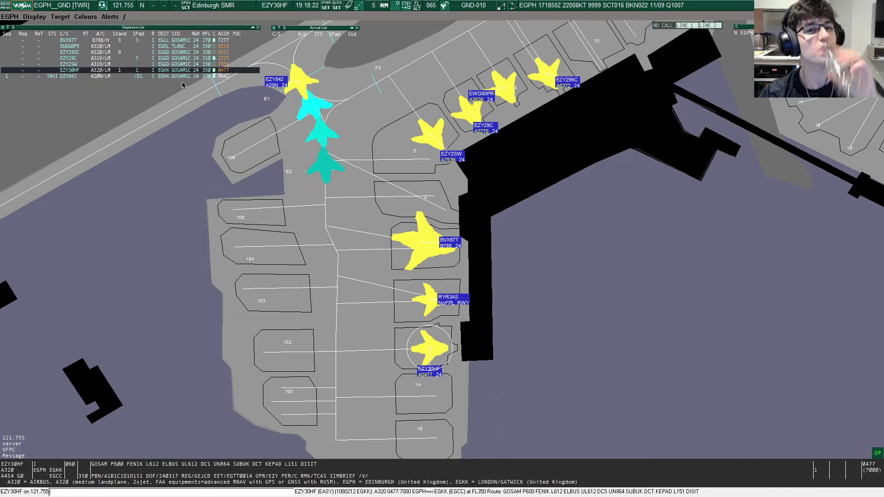
pyautogui.scroll(-1, 283, 153)
pyautogui.scroll(-1, 283, 152)
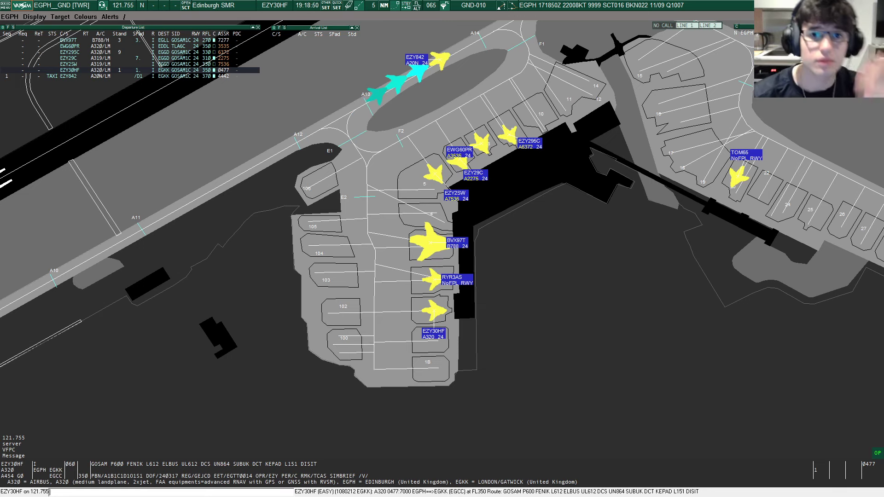
pyautogui.scroll(-3, 720, 254)
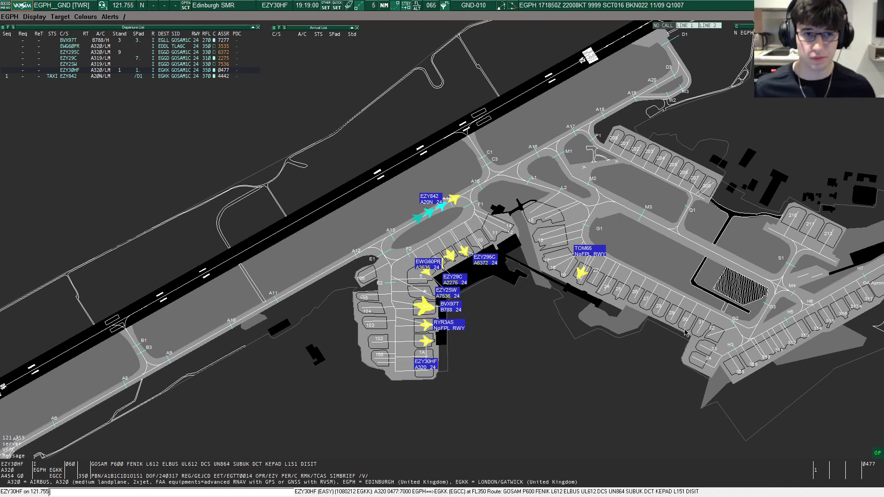
pyautogui.scroll(3, 415, 353)
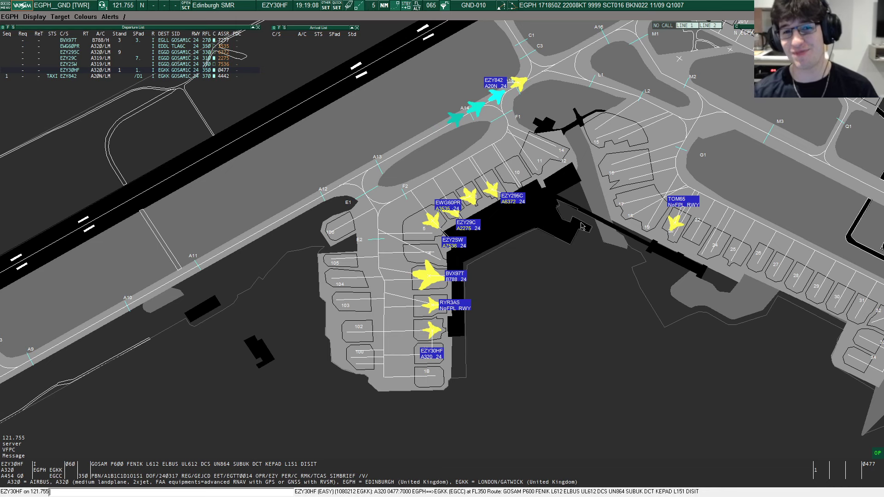
pyautogui.scroll(-3, 592, 240)
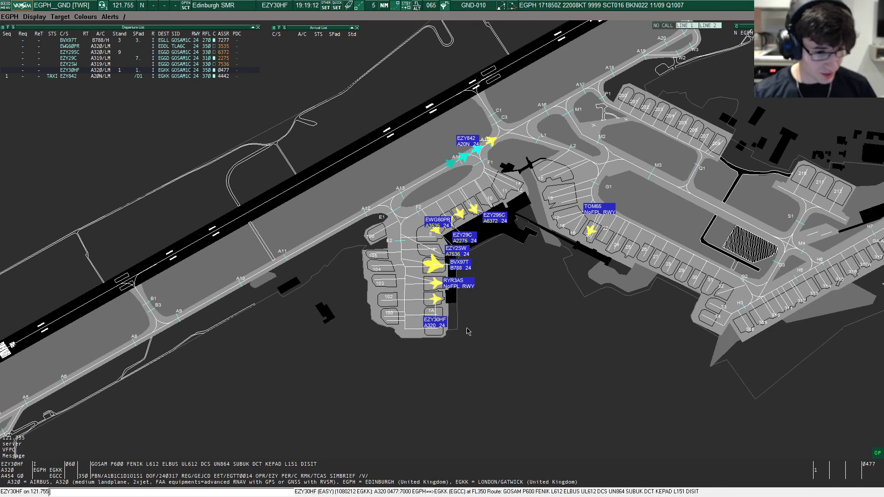
pyautogui.scroll(2, 437, 287)
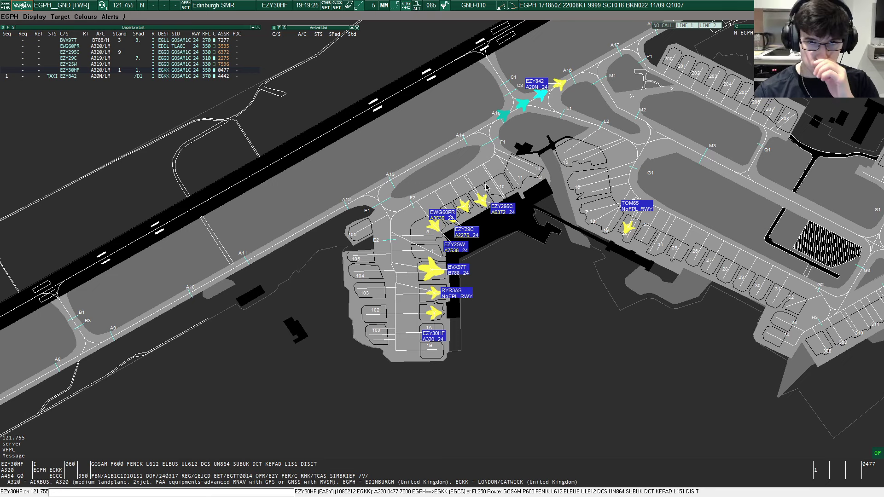
pyautogui.moveTo(569, 214); pyautogui.dragTo(539, 329)
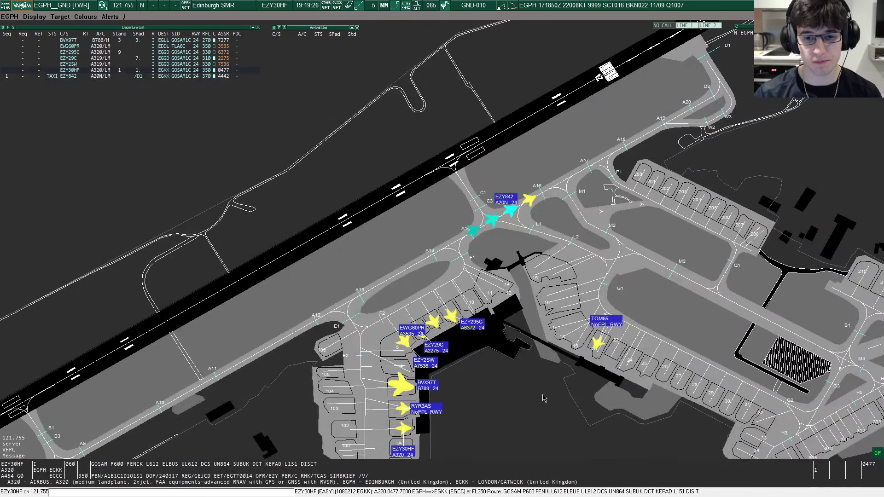
pyautogui.press('super')
pyautogui.click(575, 486)
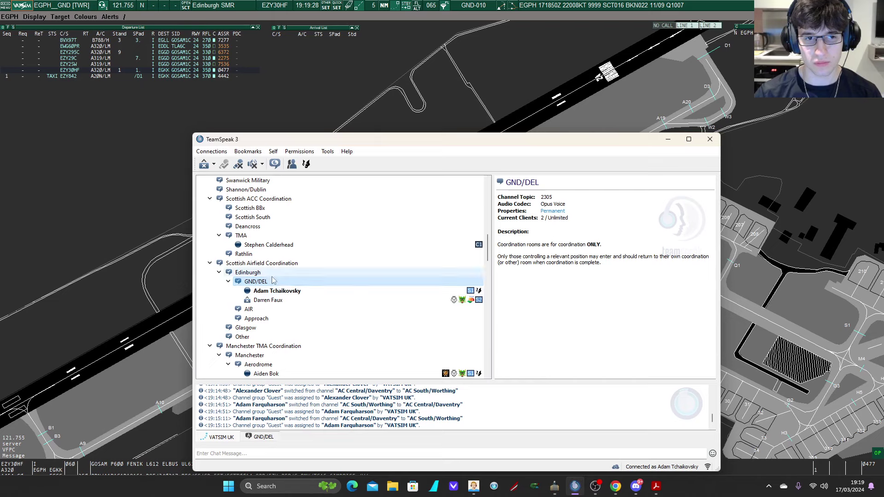
pyautogui.click(290, 300)
pyautogui.click(82, 234)
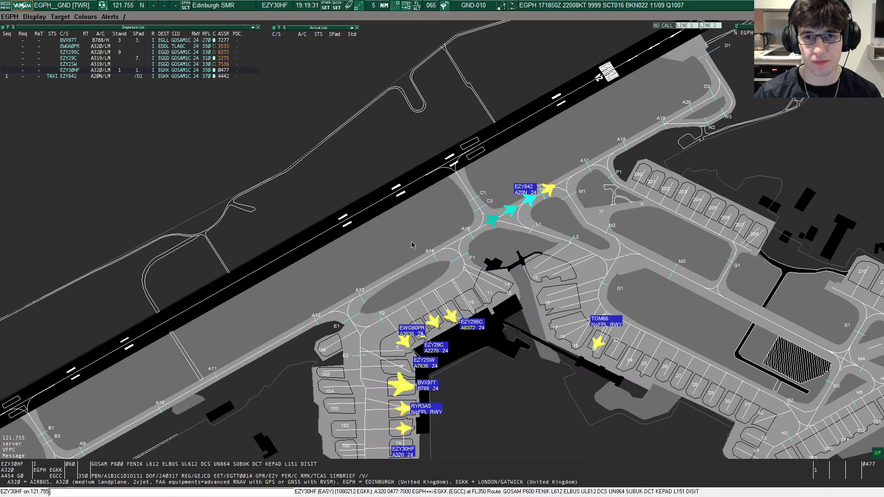
pyautogui.press('super')
pyautogui.press('super')
# - Enter stand 6 for EZY2SW in the departure list, reframing the map between stands and runway
pyautogui.moveTo(526, 397); pyautogui.dragTo(543, 305)
pyautogui.scroll(2, 484, 290)
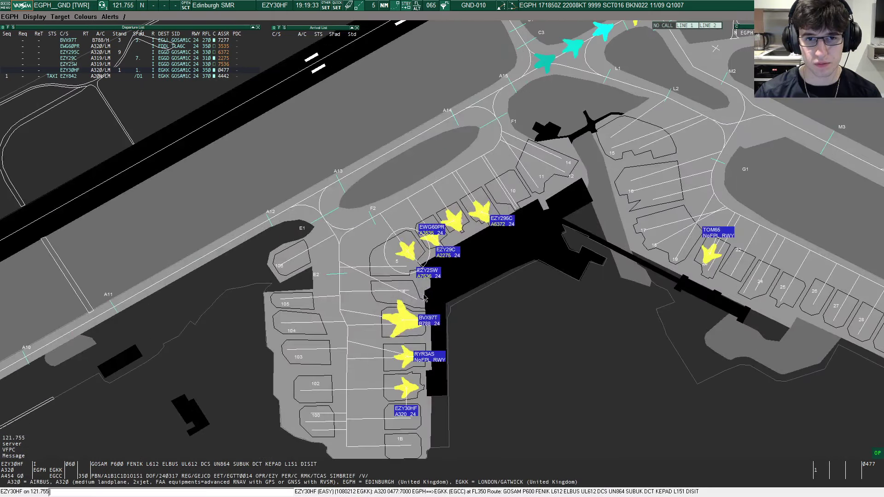
pyautogui.scroll(2, 429, 280)
pyautogui.click(424, 276)
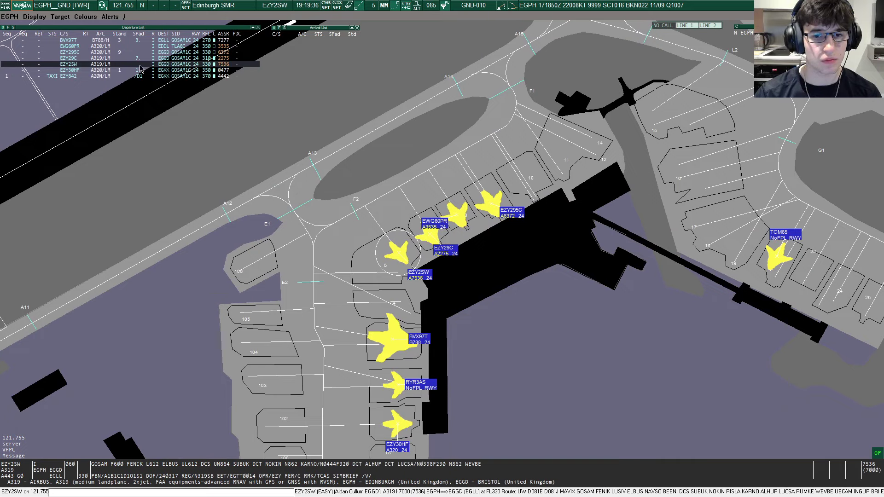
pyautogui.write('6')
pyautogui.press('Return')
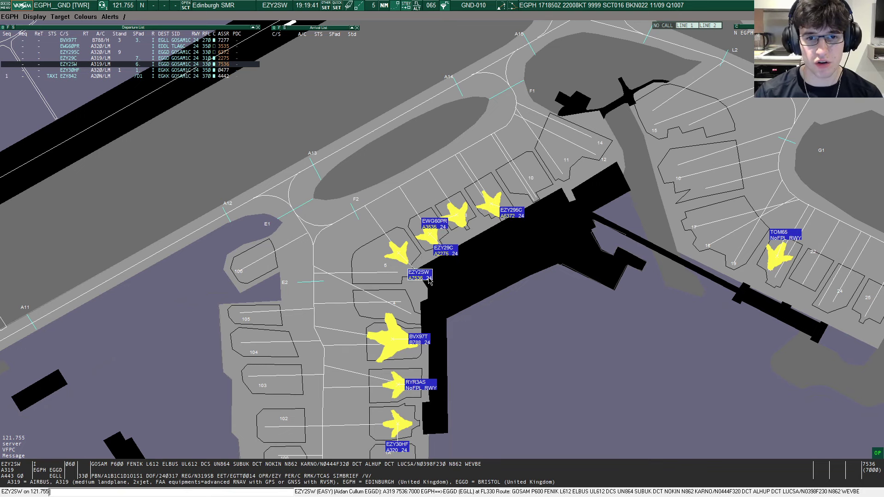
pyautogui.scroll(-2, 428, 279)
pyautogui.scroll(-1, 430, 283)
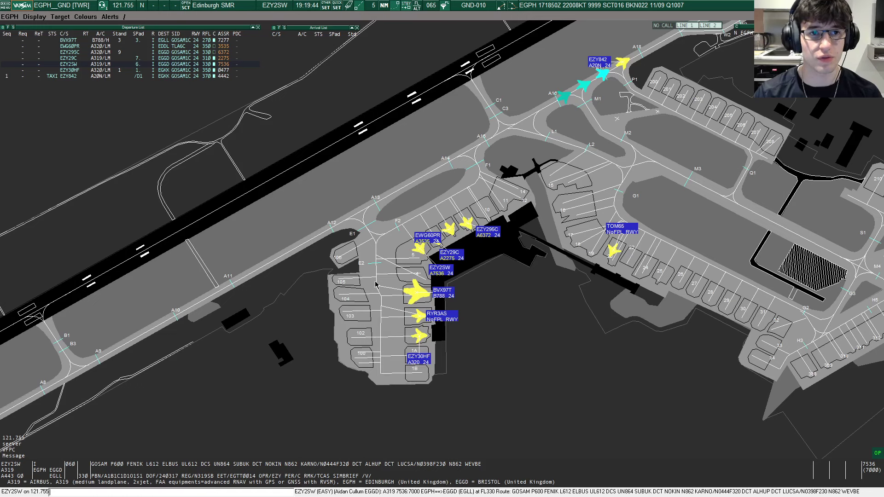
pyautogui.scroll(2, 381, 276)
pyautogui.scroll(1, 382, 276)
pyautogui.scroll(-1, 349, 273)
pyautogui.scroll(-1, 349, 273)
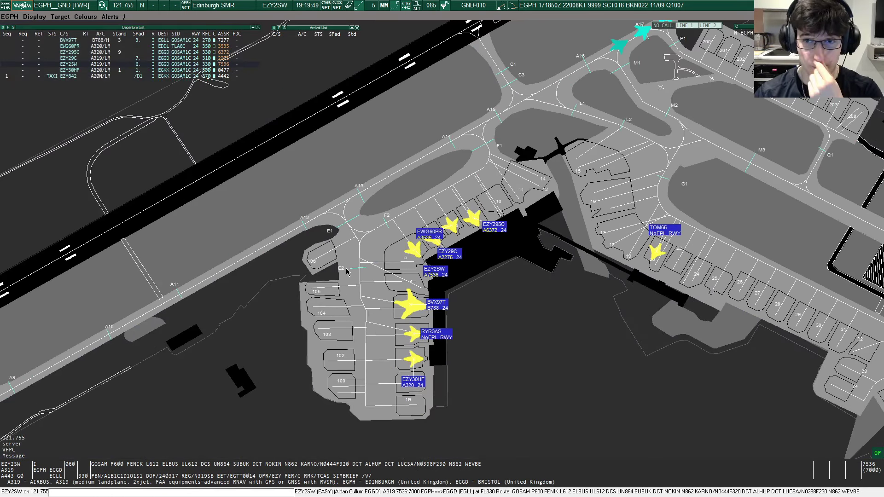
pyautogui.scroll(2, 370, 266)
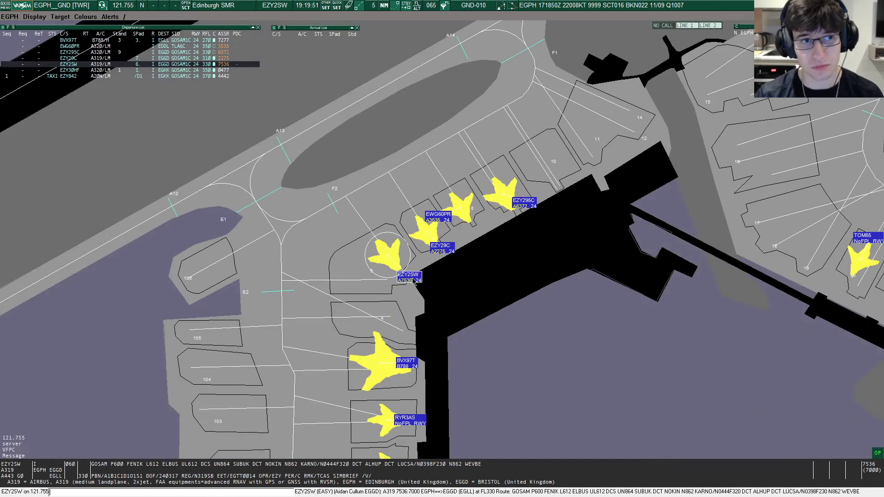
pyautogui.scroll(-1, 321, 185)
pyautogui.scroll(-1, 318, 184)
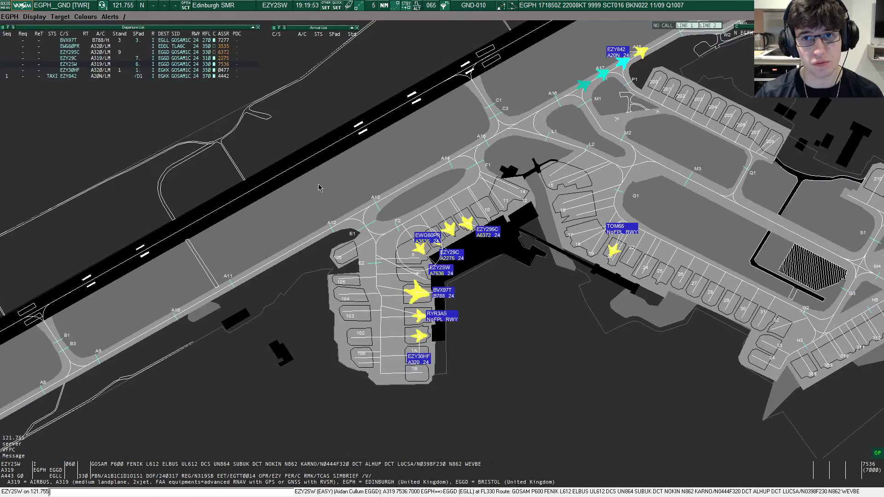
pyautogui.scroll(-1, 318, 184)
pyautogui.scroll(1, 328, 203)
pyautogui.scroll(1, 367, 206)
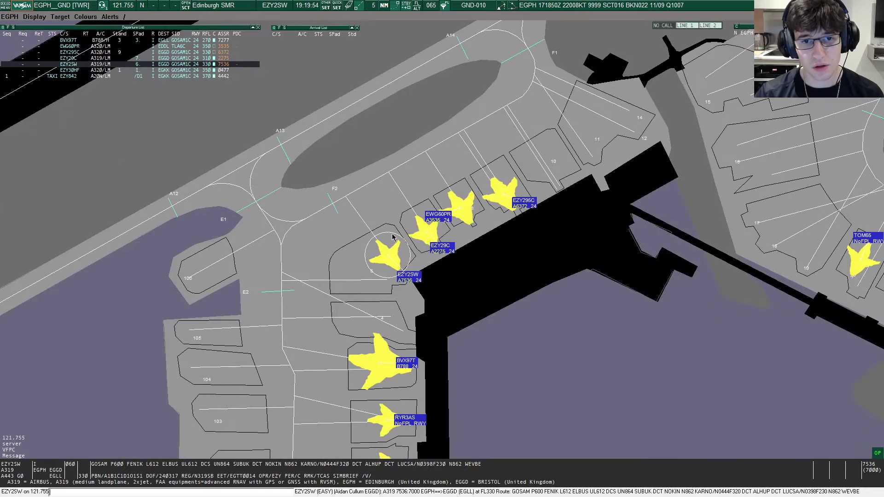
pyautogui.scroll(-1, 367, 206)
pyautogui.scroll(-1, 367, 207)
pyautogui.scroll(-1, 367, 209)
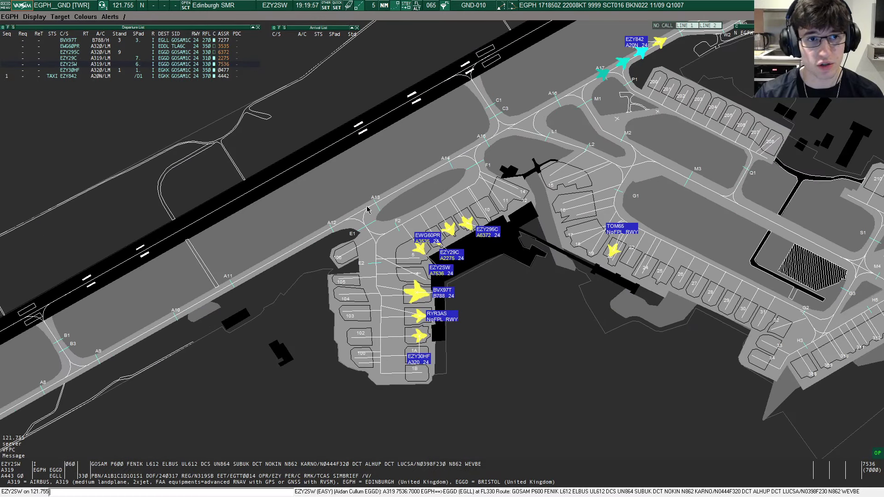
pyautogui.moveTo(488, 230); pyautogui.dragTo(398, 301)
# - Check the EGPH_GND 121.755 transceiver in Audio For VATSIM, then put TeamSpeak away and return to the radar
pyautogui.press('super')
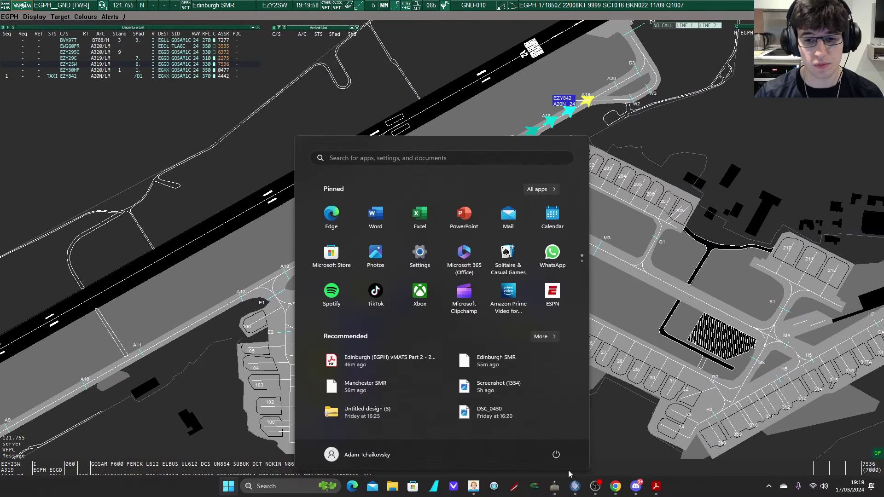
pyautogui.click(473, 487)
pyautogui.moveTo(574, 487)
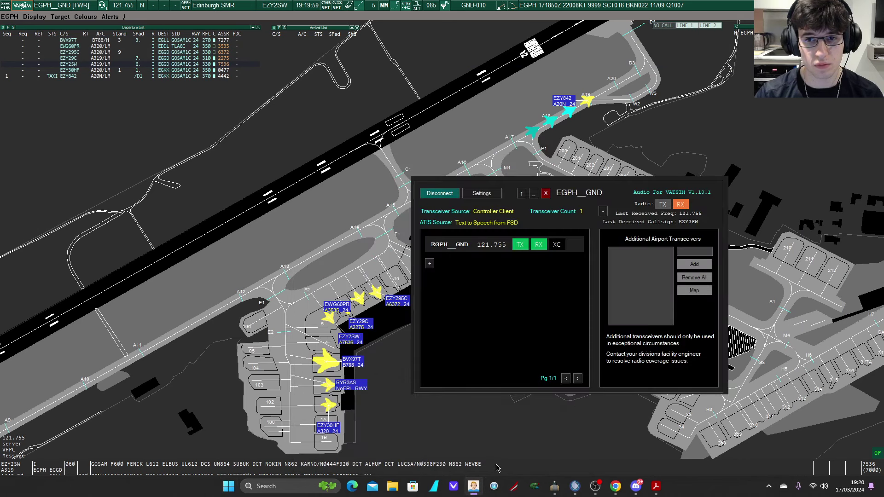
pyautogui.click(572, 486)
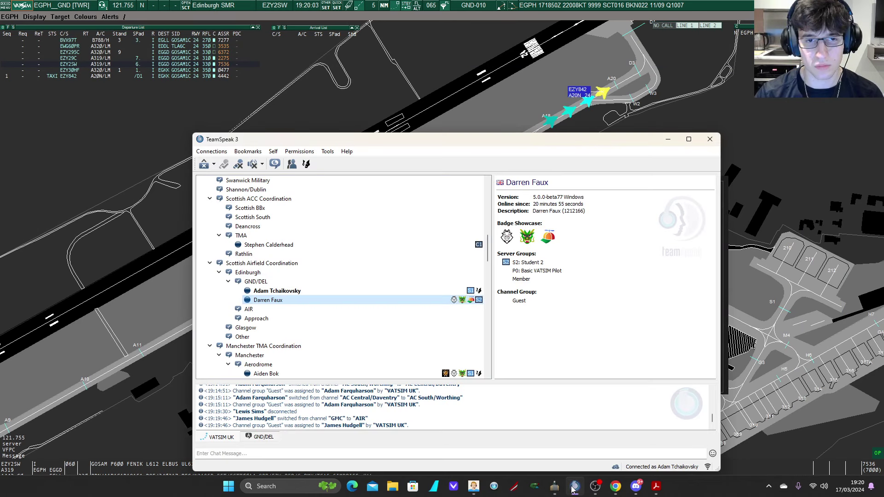
pyautogui.click(668, 139)
pyautogui.click(643, 156)
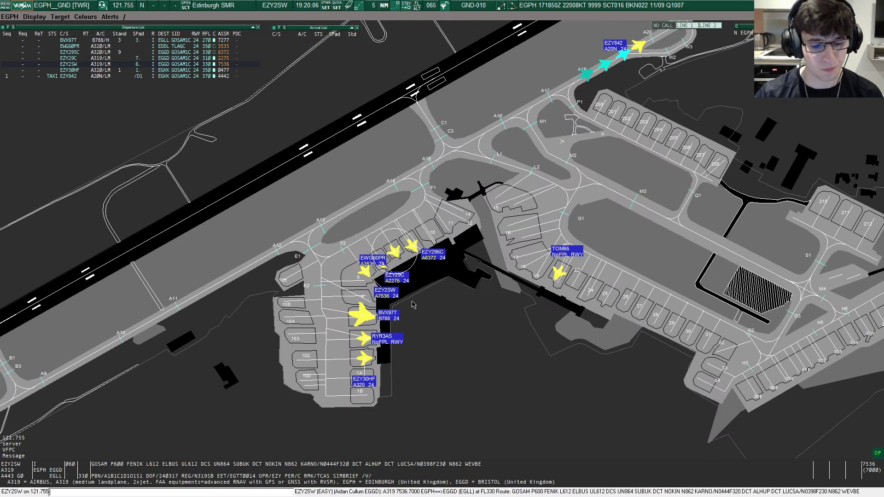
pyautogui.scroll(3, 439, 298)
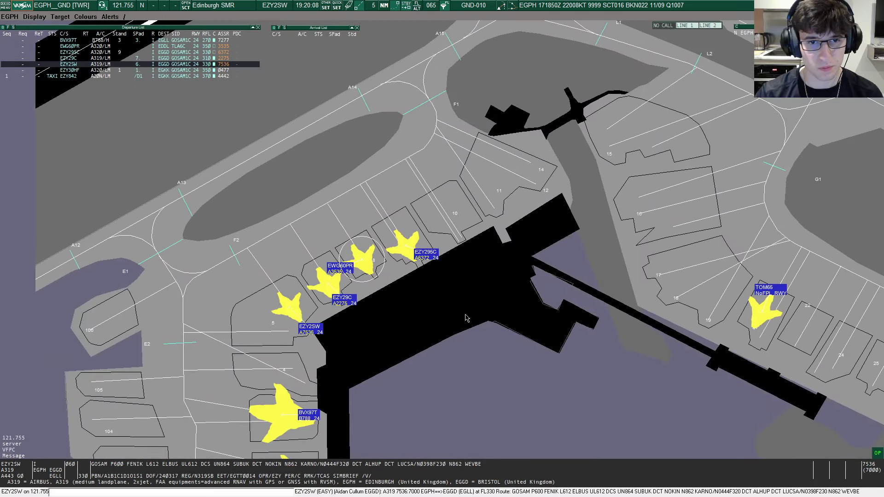
pyautogui.moveTo(466, 318)
pyautogui.mouseDown()
pyautogui.moveTo(208, 244)
pyautogui.moveTo(424, 263)
pyautogui.moveTo(438, 251)
pyautogui.moveTo(552, 300)
pyautogui.mouseUp()
pyautogui.scroll(-1, 551, 300)
pyautogui.scroll(-2, 477, 299)
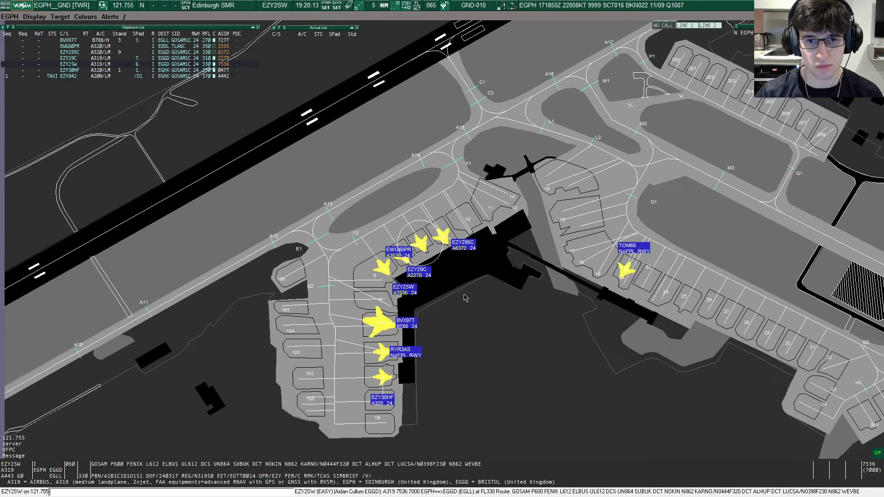
pyautogui.press('super')
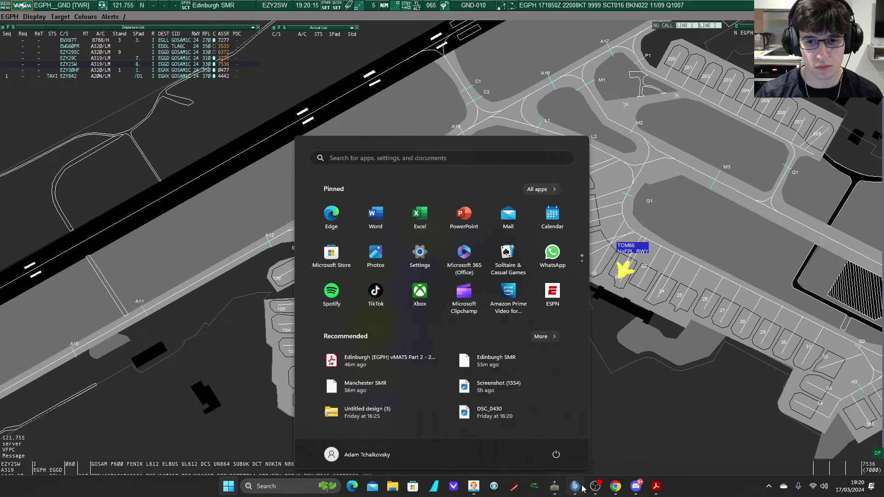
pyautogui.click(575, 486)
pyautogui.hotkey('alt', 'Tab')
pyautogui.scroll(1, 472, 313)
pyautogui.scroll(1, 473, 312)
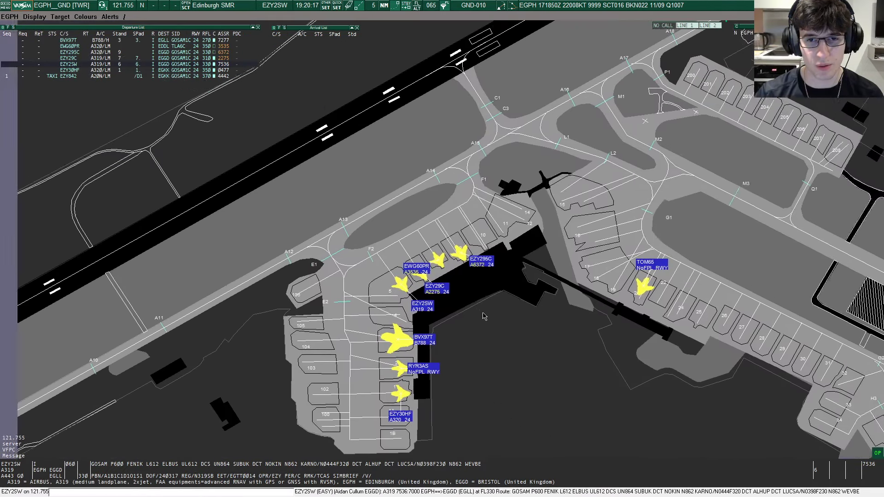
pyautogui.scroll(1, 472, 313)
pyautogui.scroll(1, 472, 312)
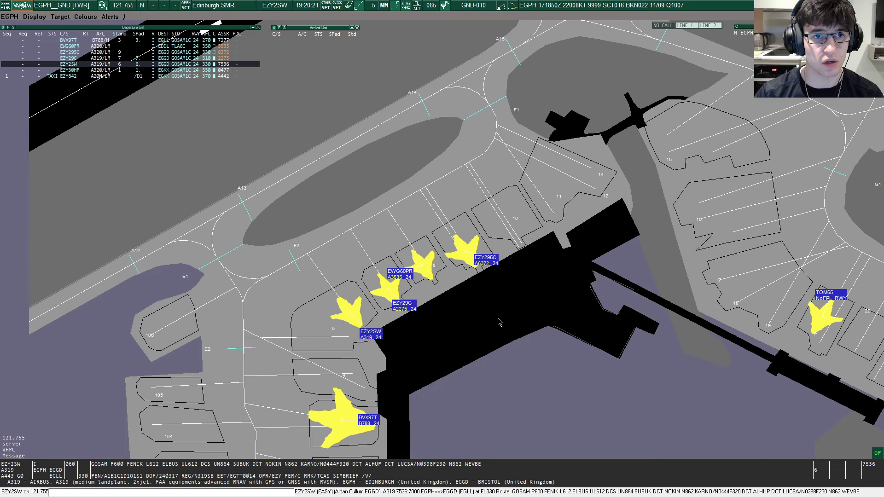
pyautogui.scroll(-2, 499, 322)
pyautogui.scroll(-1, 498, 322)
pyautogui.scroll(1, 499, 321)
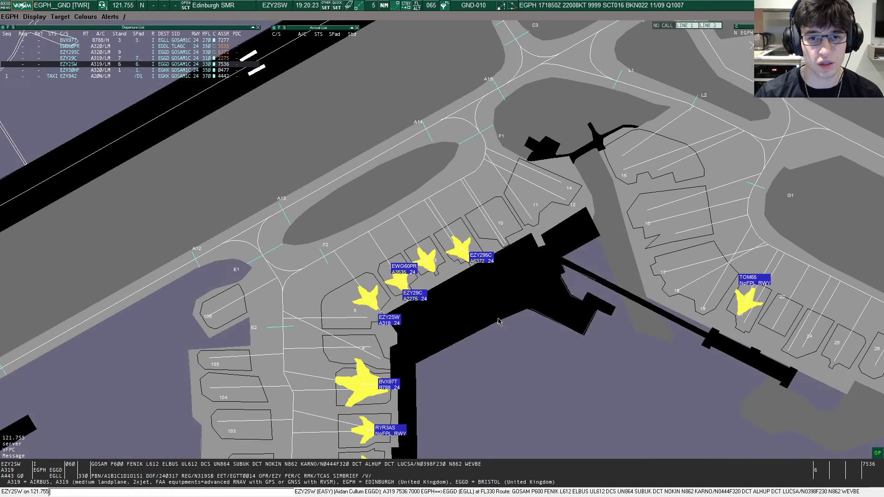
pyautogui.scroll(-2, 499, 322)
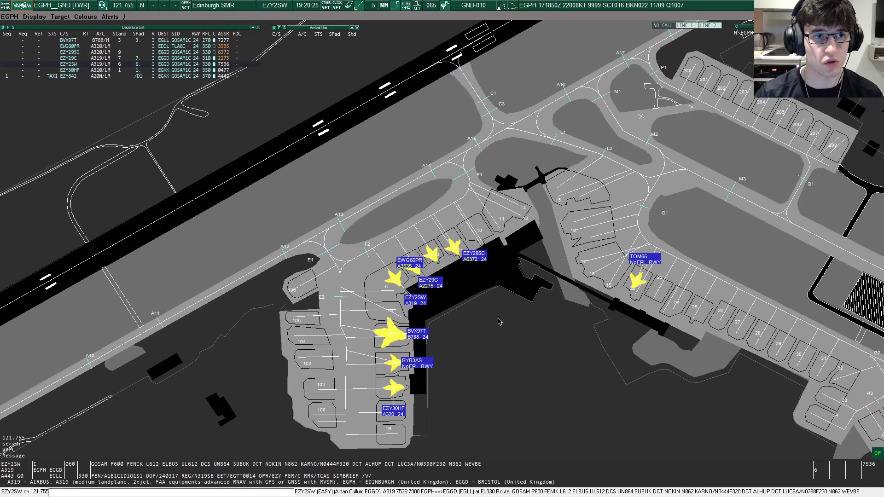
pyautogui.moveTo(498, 322); pyautogui.dragTo(462, 305)
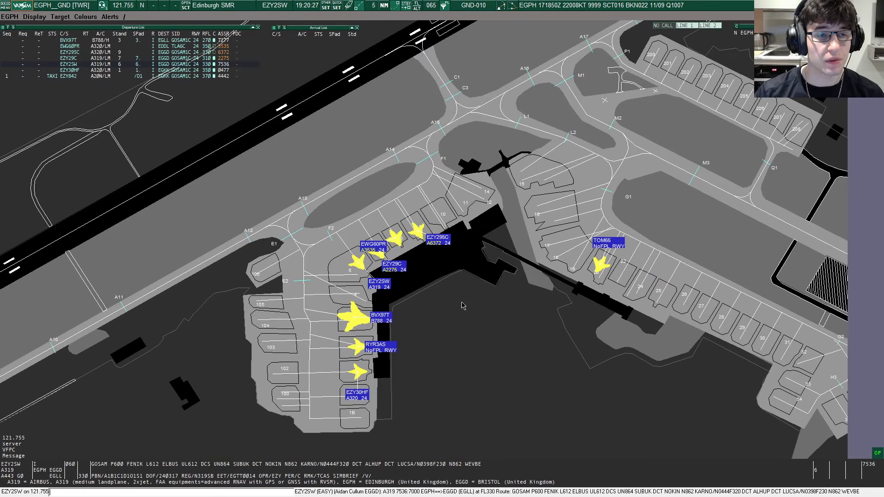
pyautogui.scroll(-1, 462, 305)
pyautogui.scroll(-1, 462, 306)
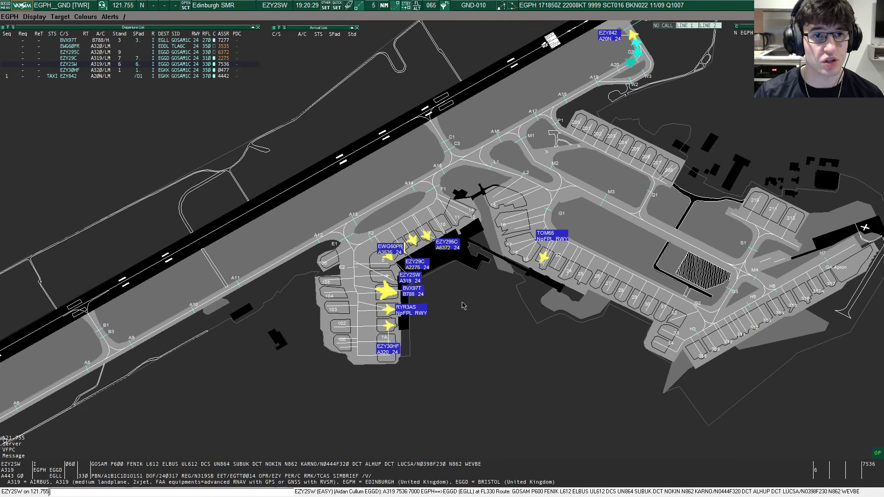
pyautogui.scroll(-1, 462, 306)
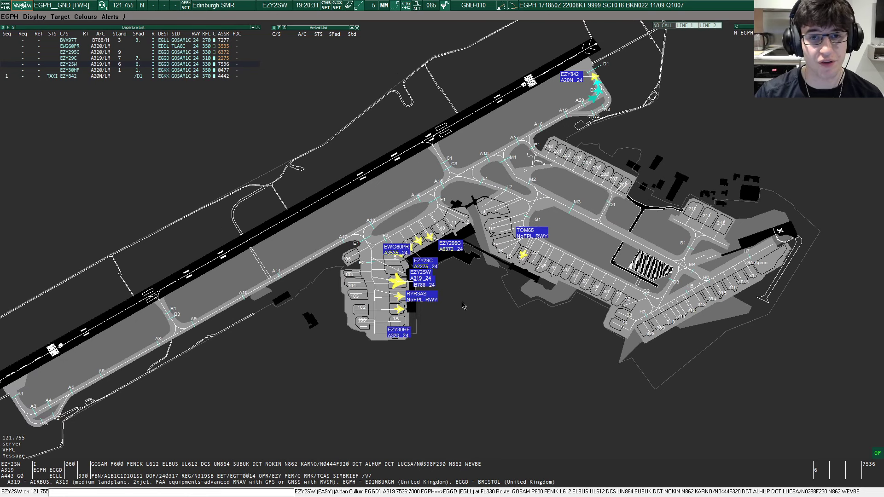
pyautogui.scroll(-1, 462, 305)
pyautogui.scroll(4, 462, 306)
pyautogui.scroll(-1, 557, 324)
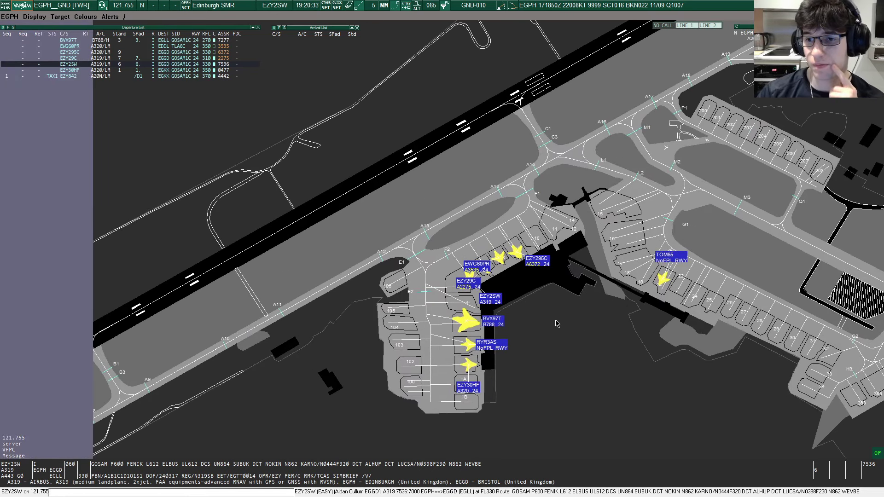
pyautogui.scroll(1, 549, 323)
pyautogui.scroll(1, 529, 320)
pyautogui.scroll(1, 503, 316)
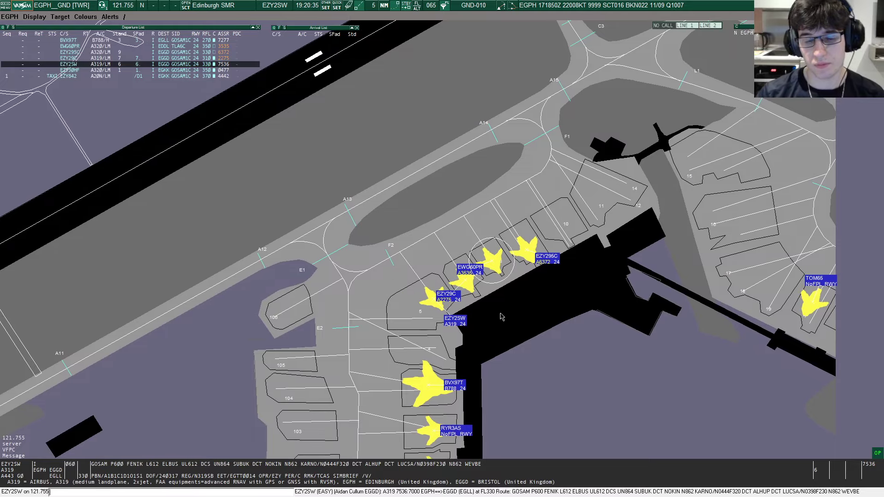
pyautogui.scroll(-1, 497, 309)
pyautogui.scroll(1, 490, 297)
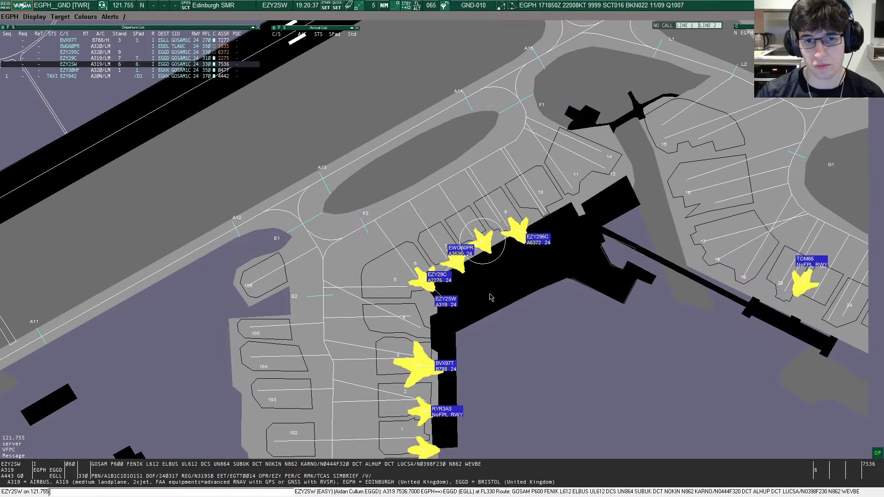
pyautogui.scroll(-1, 487, 293)
pyautogui.scroll(-1, 480, 286)
pyautogui.scroll(-1, 476, 280)
pyautogui.scroll(-2, 474, 278)
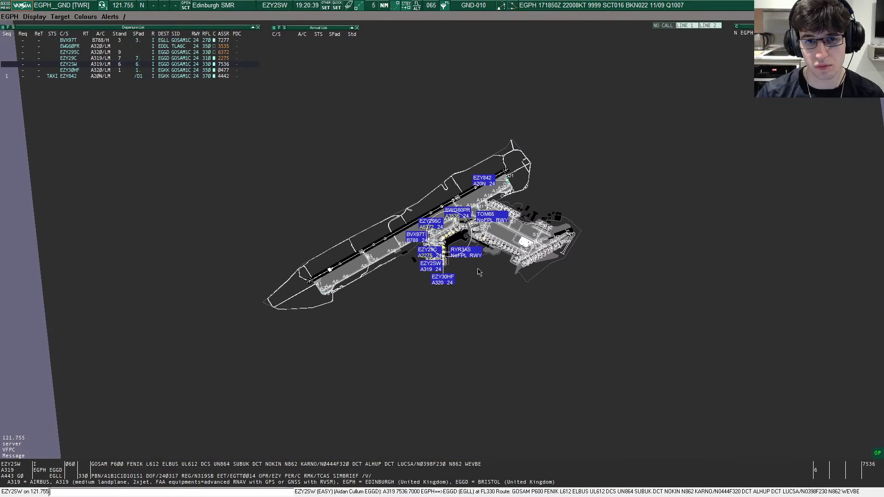
pyautogui.scroll(2, 474, 278)
pyautogui.scroll(4, 473, 278)
pyautogui.scroll(-1, 456, 256)
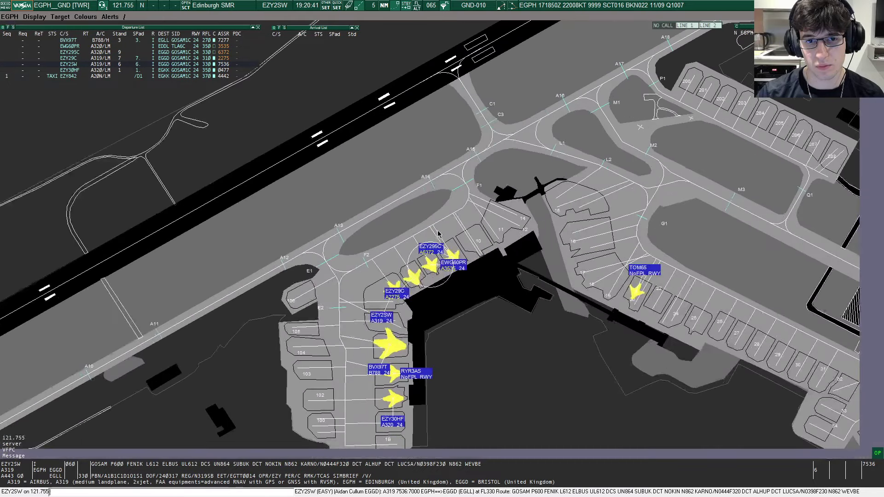
pyautogui.scroll(2, 428, 220)
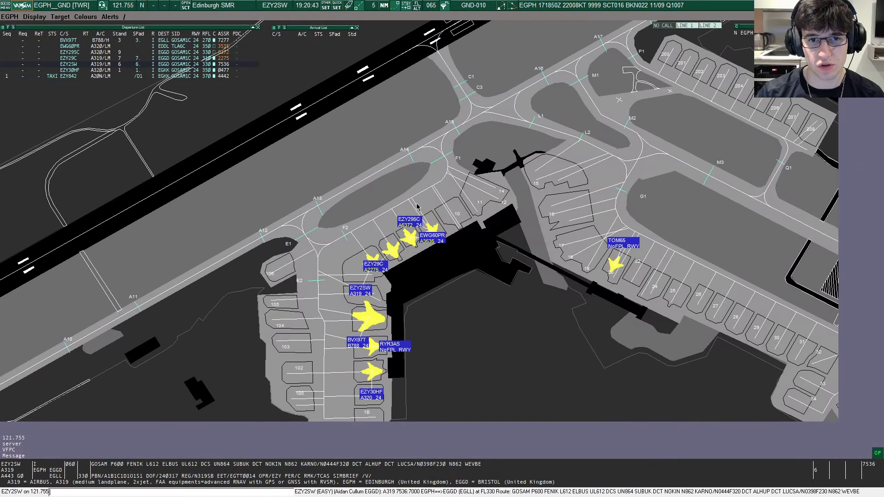
pyautogui.scroll(-3, 416, 206)
pyautogui.scroll(1, 417, 207)
pyautogui.scroll(-1, 417, 208)
pyautogui.scroll(2, 416, 210)
pyautogui.scroll(1, 417, 207)
pyautogui.scroll(-3, 417, 210)
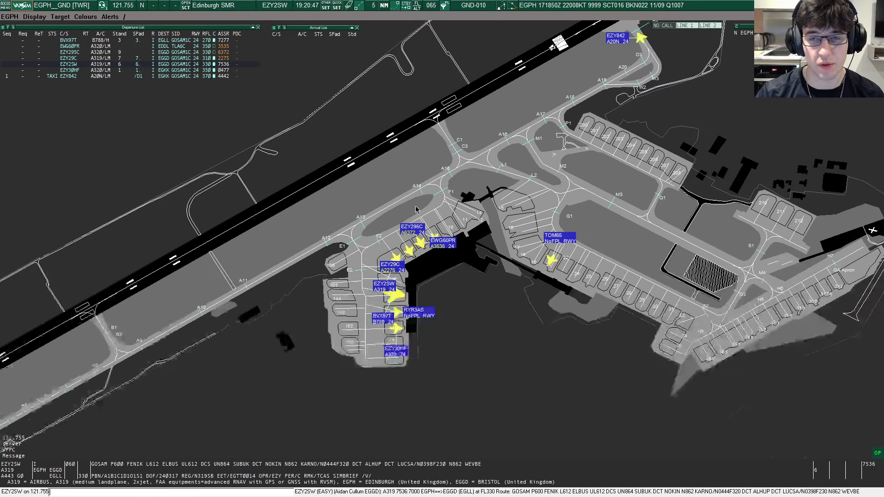
pyautogui.moveTo(416, 210)
pyautogui.mouseDown()
pyautogui.moveTo(406, 241)
pyautogui.moveTo(431, 238)
pyautogui.moveTo(411, 245)
pyautogui.moveTo(464, 255)
pyautogui.moveTo(420, 233)
pyautogui.moveTo(447, 239)
pyautogui.moveTo(429, 226)
pyautogui.moveTo(421, 231)
pyautogui.mouseUp()
pyautogui.scroll(-2, 422, 230)
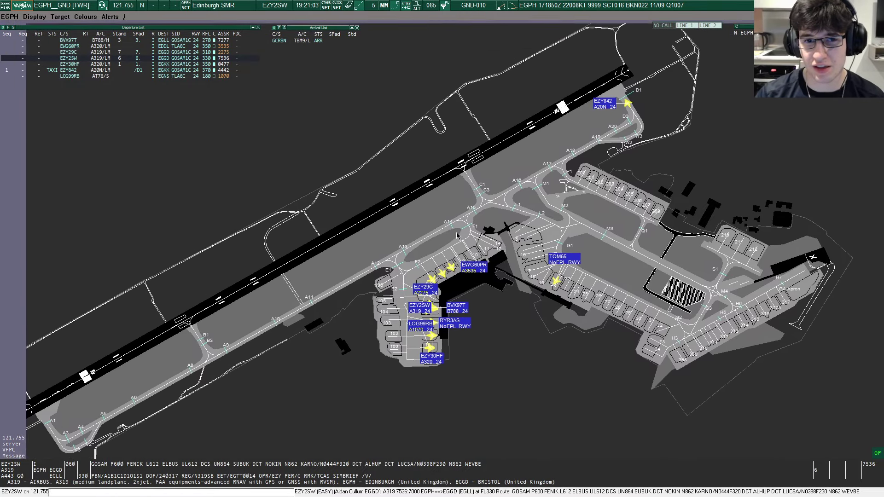
pyautogui.scroll(-2, 513, 206)
pyautogui.scroll(-1, 512, 208)
pyautogui.scroll(1, 504, 210)
pyautogui.scroll(2, 496, 212)
pyautogui.scroll(1, 497, 216)
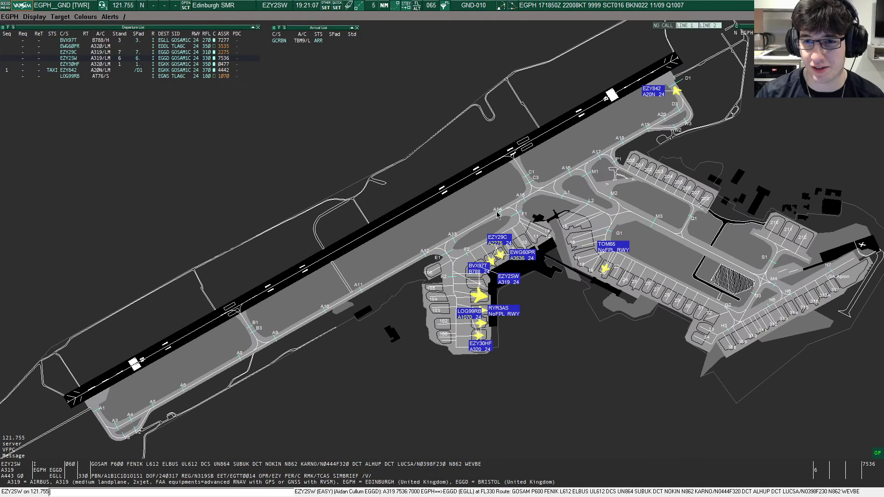
pyautogui.scroll(1, 500, 224)
pyautogui.scroll(-1, 495, 225)
pyautogui.scroll(-1, 488, 222)
pyautogui.scroll(1, 481, 218)
pyautogui.scroll(-1, 475, 215)
pyautogui.scroll(1, 475, 213)
pyautogui.scroll(1, 468, 207)
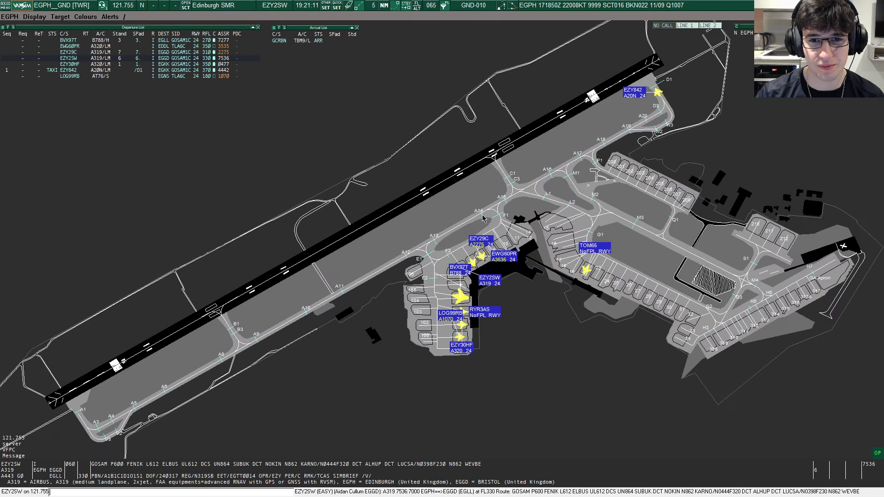
pyautogui.scroll(1, 464, 202)
pyautogui.scroll(1, 459, 197)
# - Recentre the ground map on the apron, then bring up the Start menu to switch programs
pyautogui.moveTo(454, 190); pyautogui.dragTo(451, 198)
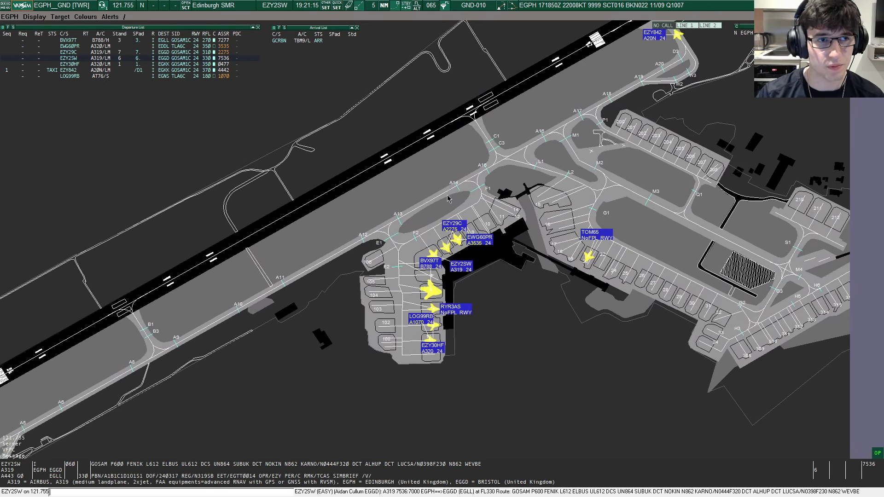
pyautogui.moveTo(451, 198)
pyautogui.mouseDown()
pyautogui.moveTo(456, 204)
pyautogui.moveTo(434, 202)
pyautogui.mouseUp()
pyautogui.scroll(-1, 433, 203)
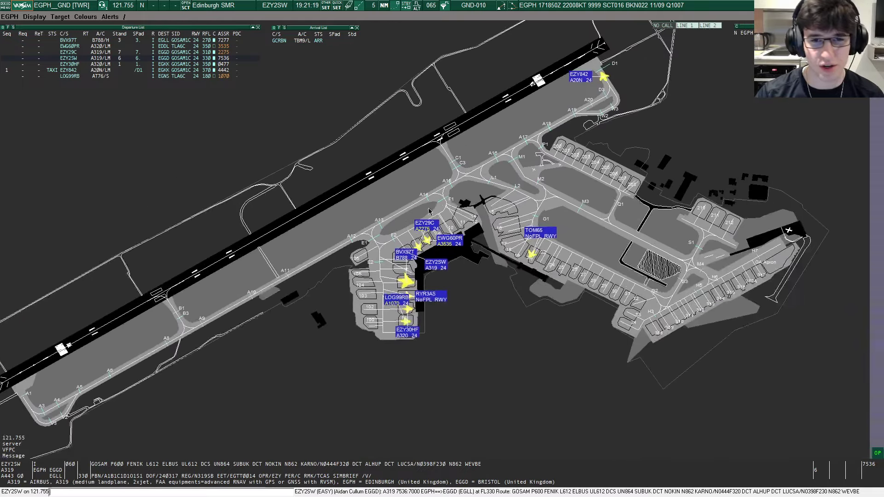
pyautogui.moveTo(433, 202); pyautogui.dragTo(392, 226)
pyautogui.press('super')
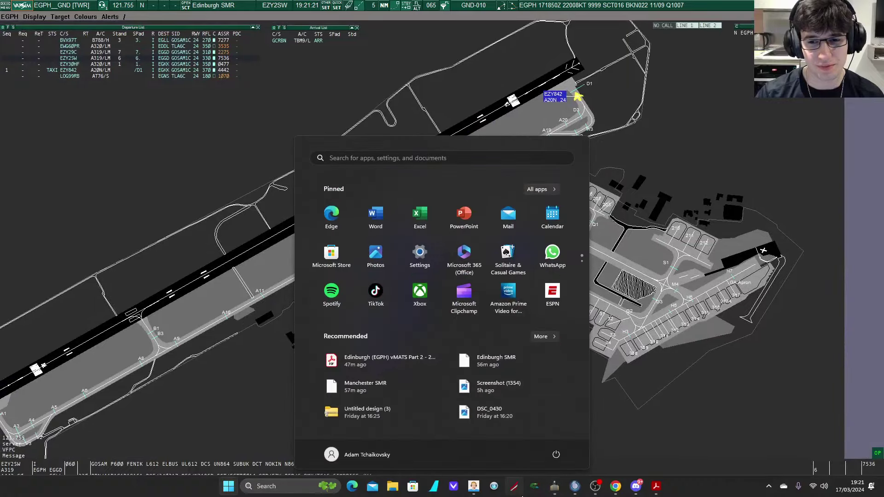
# - Glance at the audio client, zoom into the terminal stands and move EZY29C's tag below its aircraft
pyautogui.click(473, 486)
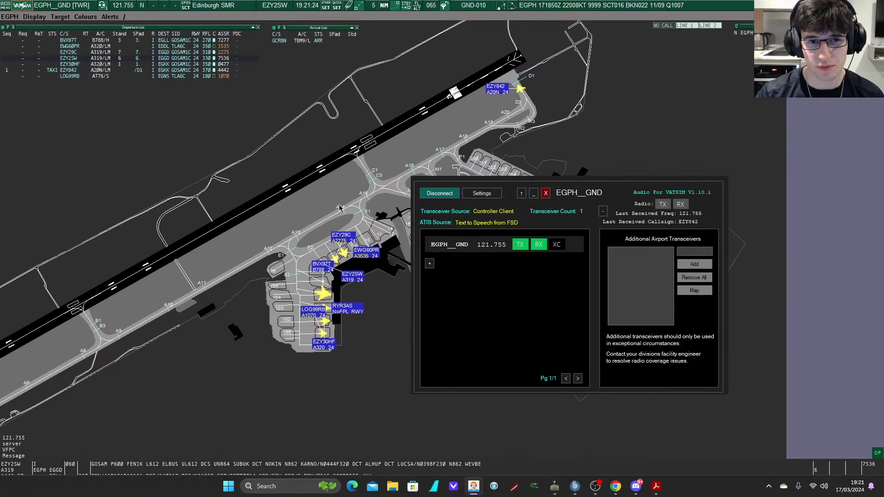
pyautogui.moveTo(339, 209)
pyautogui.mouseDown()
pyautogui.moveTo(88, 23)
pyautogui.moveTo(398, 220)
pyautogui.mouseUp()
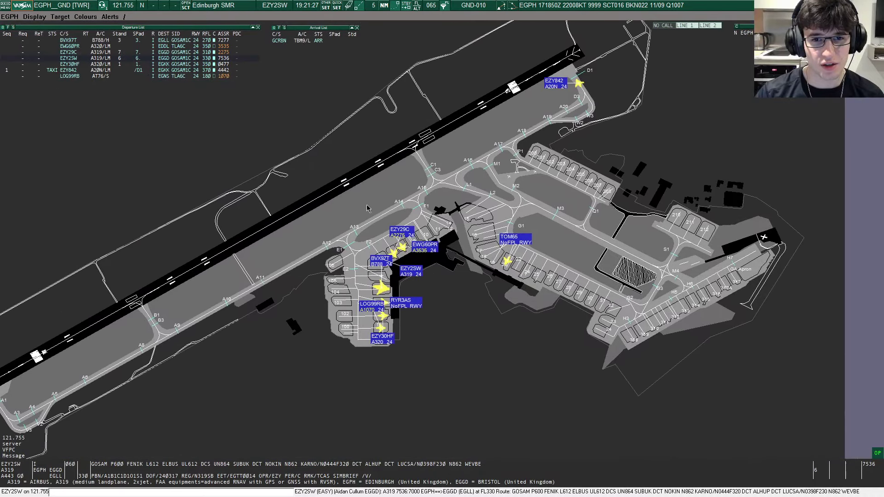
pyautogui.scroll(-1, 397, 219)
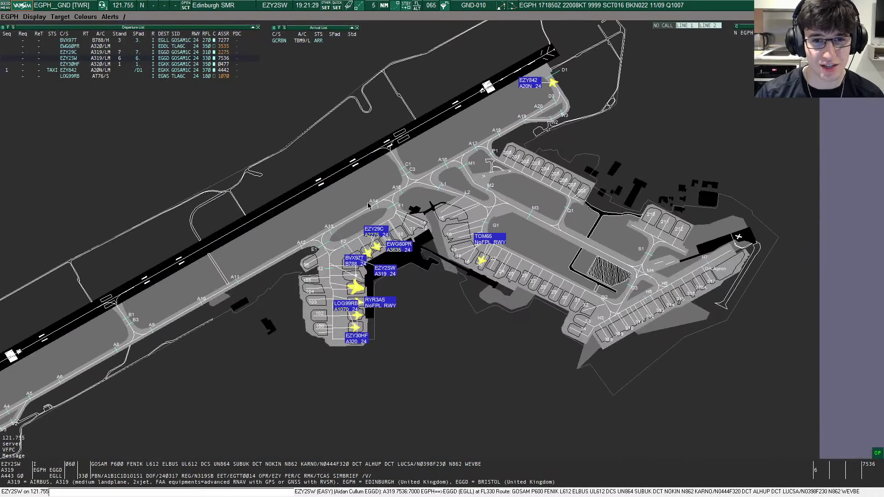
pyautogui.scroll(-2, 396, 207)
pyautogui.scroll(1, 395, 205)
pyautogui.scroll(1, 404, 210)
pyautogui.scroll(1, 414, 215)
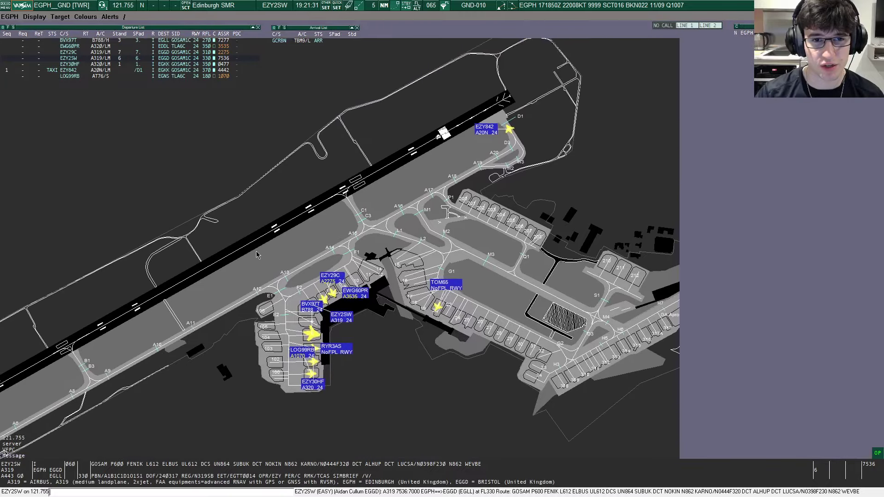
pyautogui.scroll(-1, 421, 218)
pyautogui.scroll(1, 401, 207)
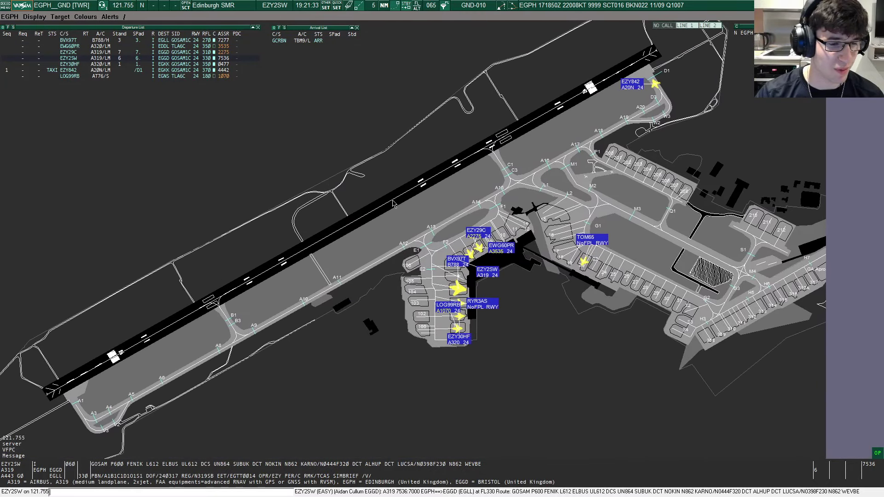
pyautogui.scroll(-1, 398, 203)
pyautogui.scroll(1, 422, 205)
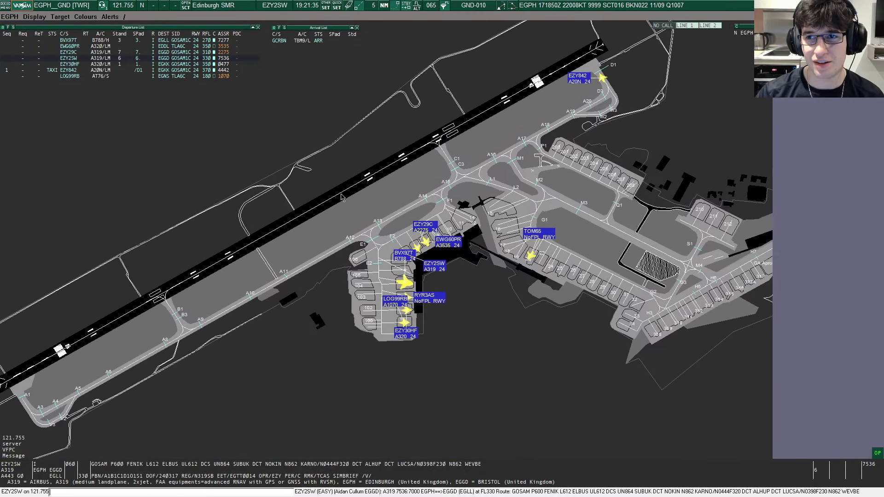
pyautogui.scroll(-1, 387, 204)
pyautogui.scroll(1, 318, 202)
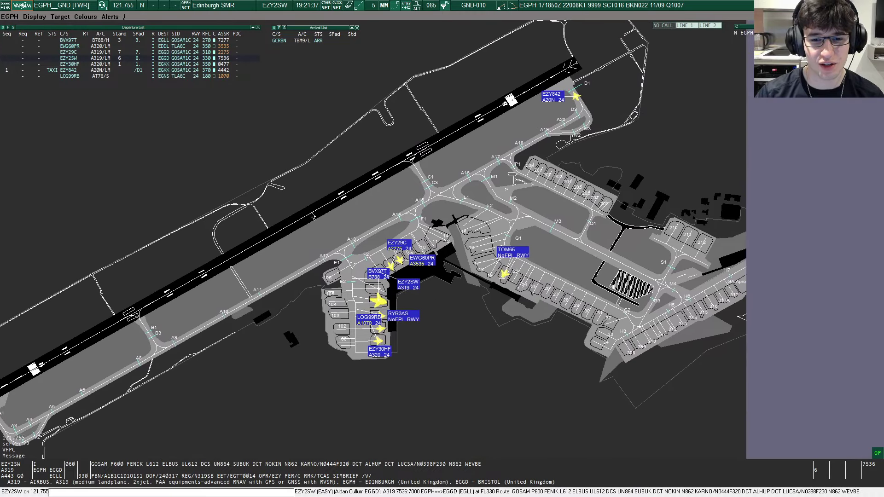
pyautogui.scroll(-1, 297, 194)
pyautogui.scroll(1, 276, 178)
pyautogui.scroll(-1, 310, 183)
pyautogui.scroll(2, 422, 207)
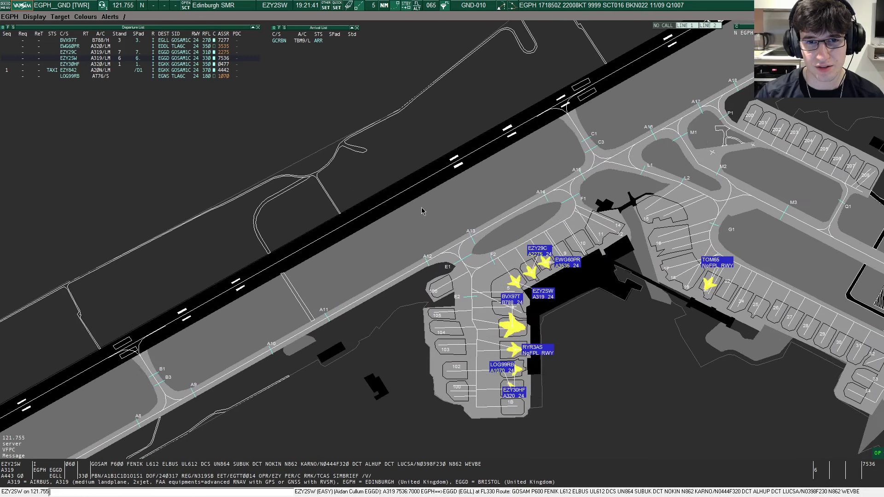
pyautogui.scroll(-1, 422, 211)
pyautogui.scroll(1, 421, 211)
pyautogui.scroll(-1, 415, 207)
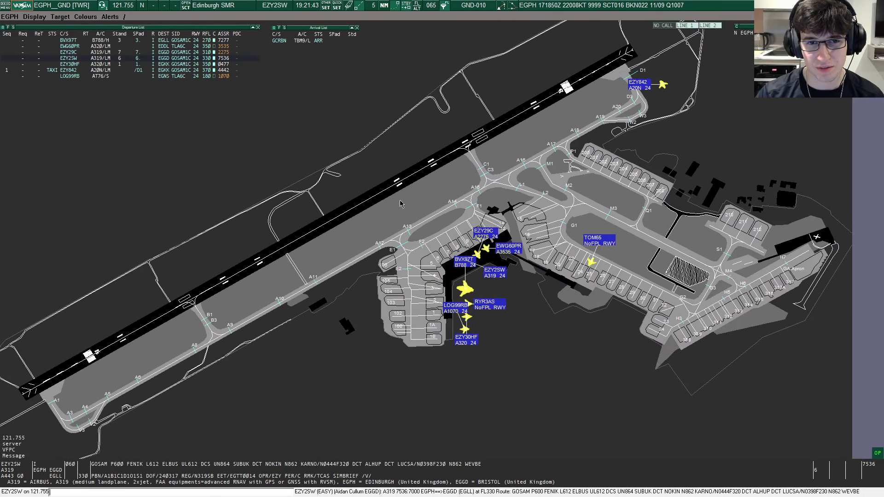
pyautogui.moveTo(404, 202); pyautogui.dragTo(397, 204)
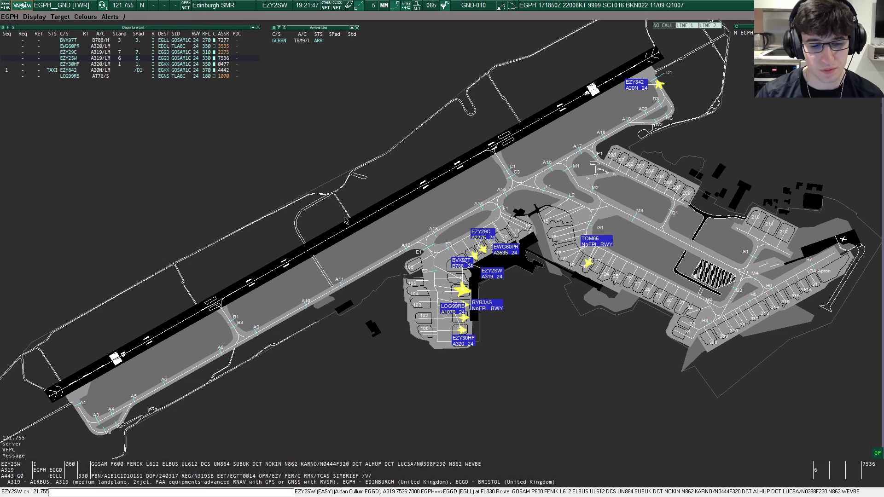
pyautogui.scroll(2, 445, 239)
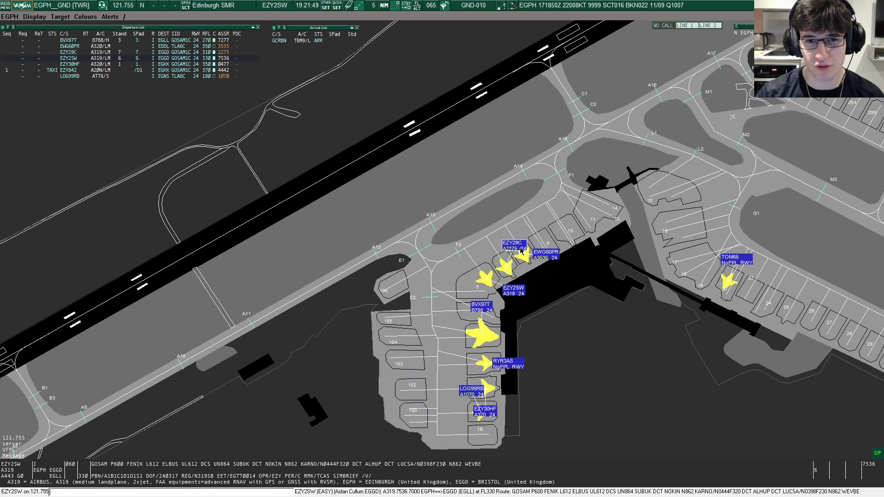
pyautogui.scroll(1, 517, 255)
pyautogui.scroll(-2, 526, 266)
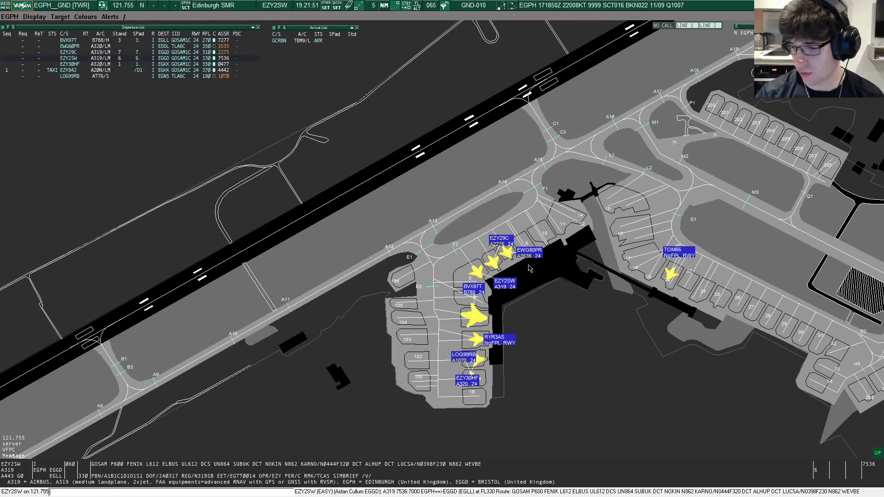
pyautogui.scroll(2, 529, 268)
pyautogui.moveTo(618, 307); pyautogui.dragTo(562, 239)
pyautogui.scroll(-1, 562, 239)
pyautogui.scroll(-1, 525, 234)
pyautogui.scroll(2, 484, 228)
pyautogui.moveTo(474, 181); pyautogui.dragTo(472, 218)
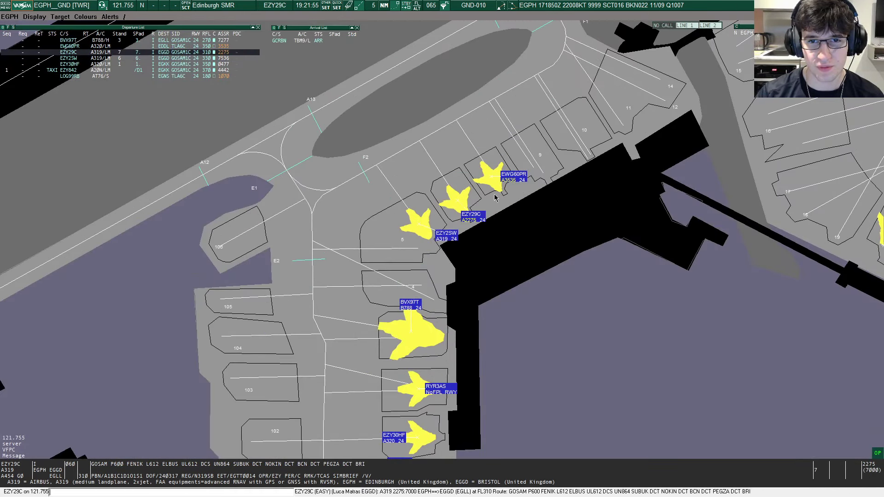
# - Move EZY29C's tag clear of EZY2SW and enter stand 8 for EWG60PR
pyautogui.click(512, 186)
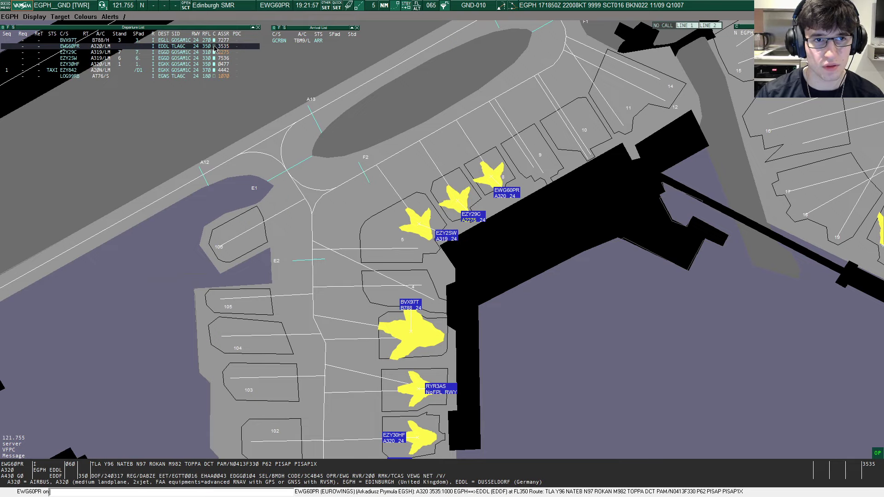
pyautogui.scroll(-2, 381, 164)
pyautogui.scroll(-1, 493, 223)
pyautogui.scroll(1, 493, 223)
pyautogui.scroll(1, 493, 222)
pyautogui.click(429, 222)
pyautogui.moveTo(465, 233)
pyautogui.mouseDown()
pyautogui.moveTo(443, 219)
pyautogui.moveTo(428, 253)
pyautogui.mouseUp()
pyautogui.click(478, 221)
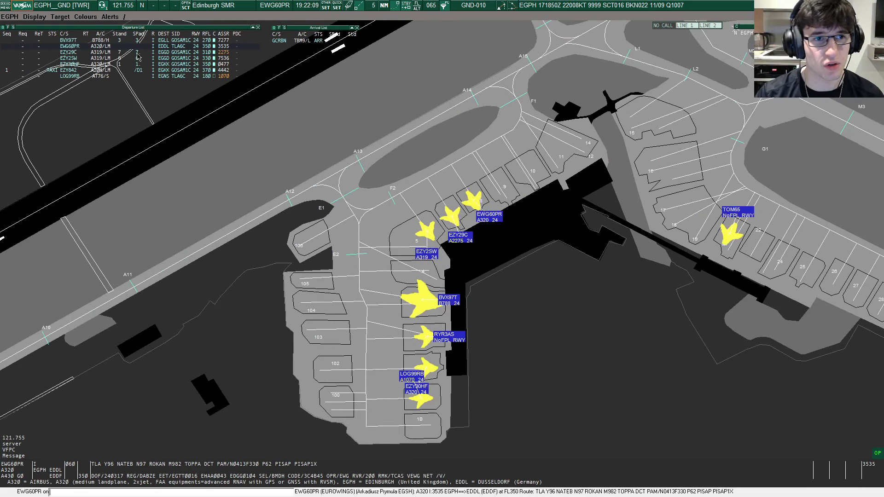
pyautogui.click(138, 47)
pyautogui.write('8')
pyautogui.press('Return')
pyautogui.scroll(-5, 287, 164)
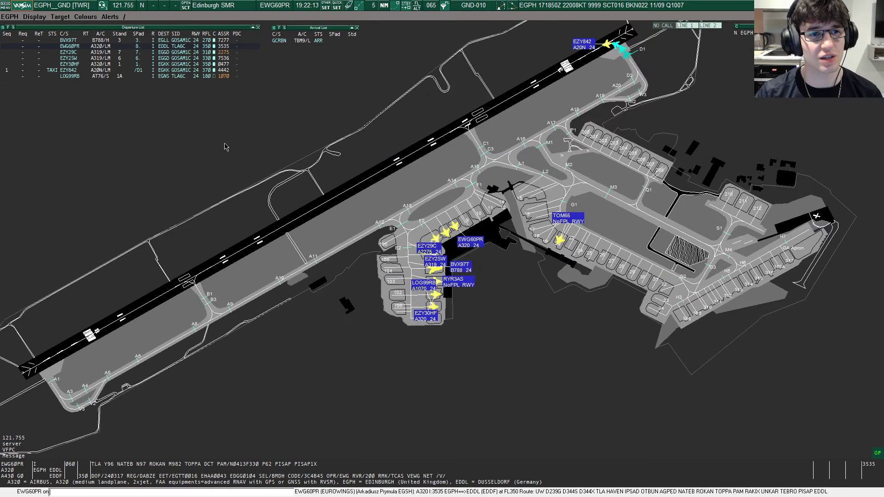
pyautogui.scroll(2, 358, 207)
pyautogui.scroll(1, 515, 287)
pyautogui.scroll(1, 497, 314)
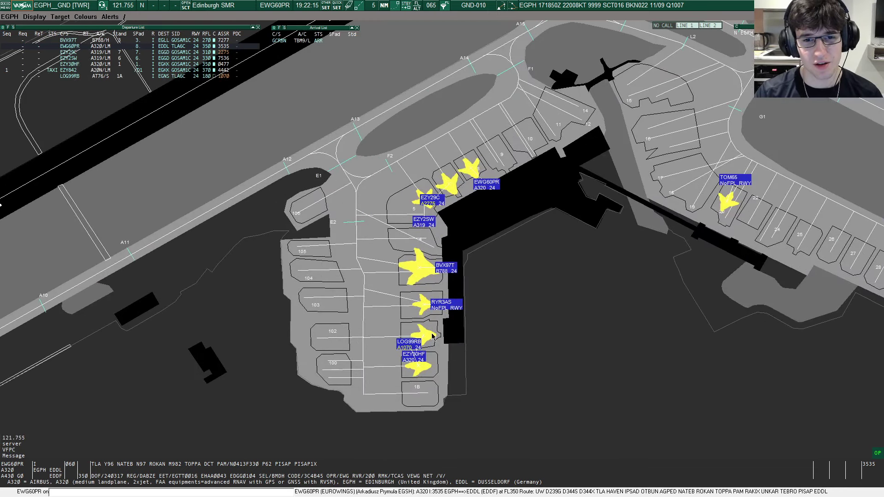
# - Move EZY30HF's tag off LOG99RB's tag
pyautogui.click(418, 357)
pyautogui.moveTo(419, 360); pyautogui.dragTo(428, 375)
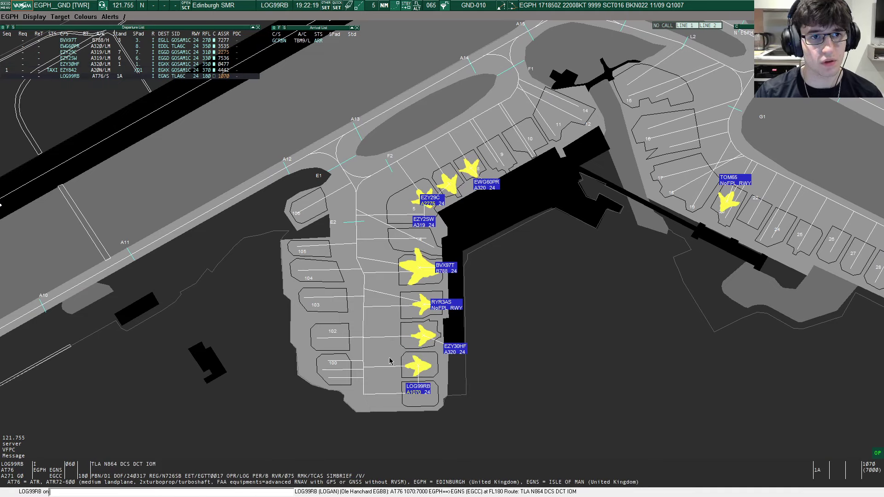
# - Bring up the Edinburgh vMATS Part 2 PDF briefly, then check RYR3AS's flight plan on the radar
pyautogui.press('super')
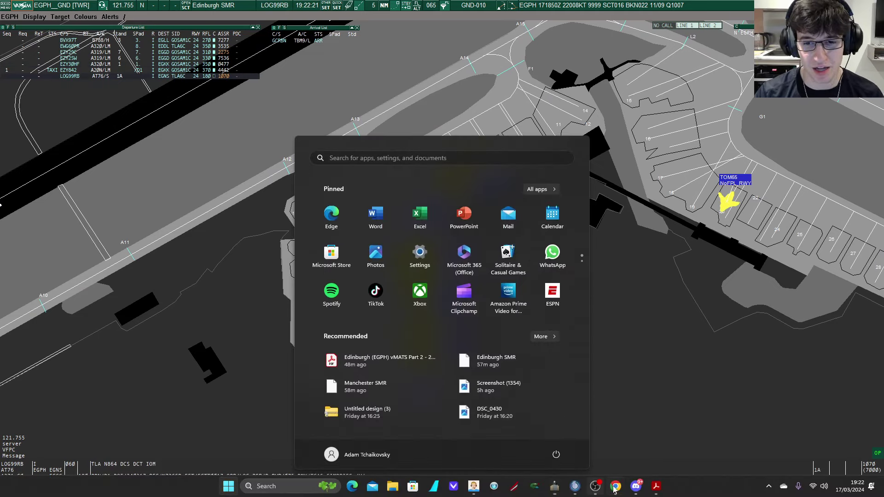
pyautogui.click(656, 487)
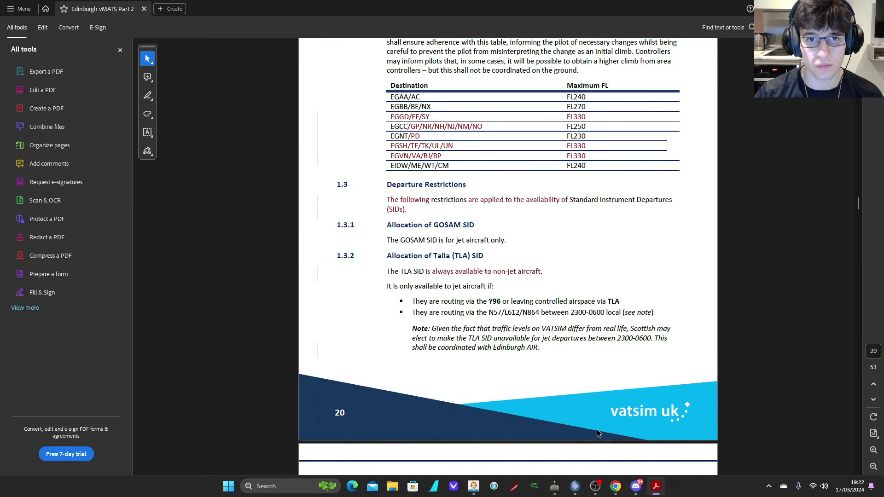
pyautogui.click(552, 491)
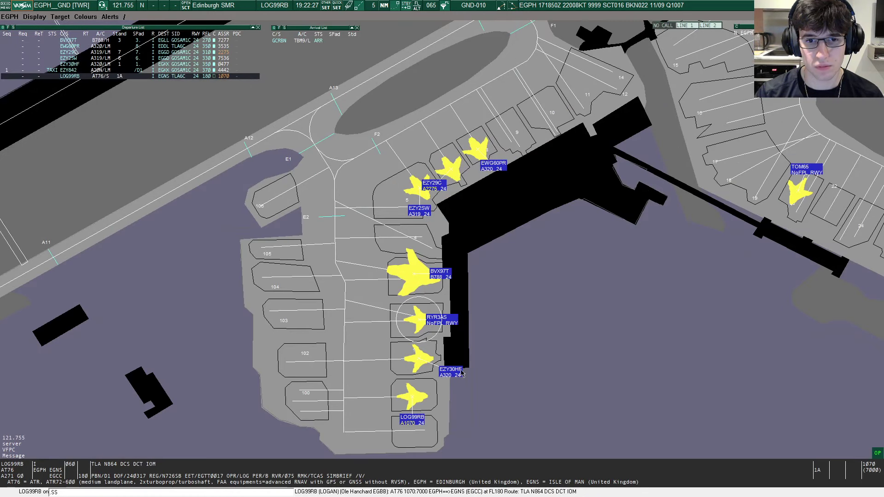
pyautogui.click(444, 325)
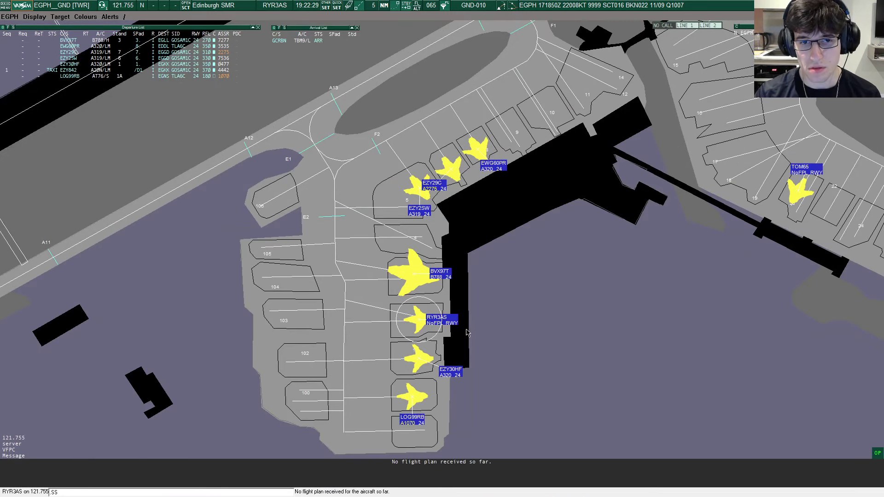
pyautogui.scroll(1, 466, 334)
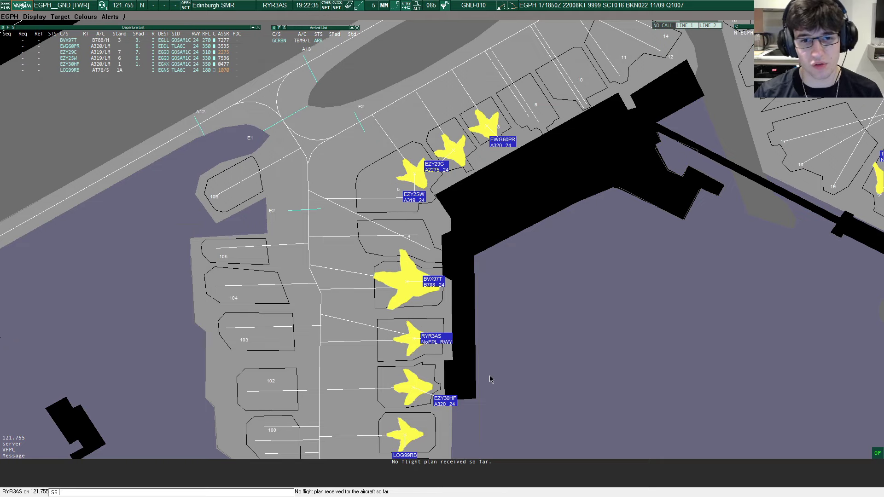
pyautogui.scroll(-1, 504, 393)
pyautogui.scroll(-2, 491, 367)
pyautogui.scroll(-2, 492, 362)
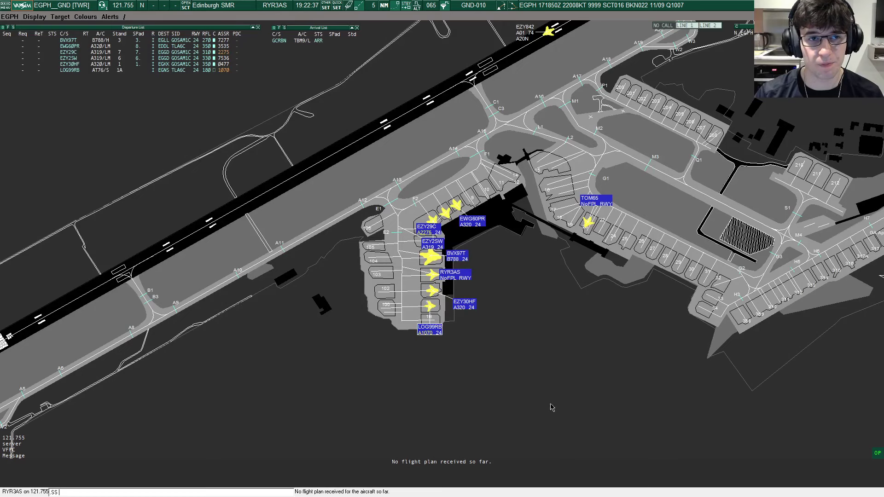
# - Switch between the radar and Acrobat, settling on page 20 of the vMATS covering GOSAM/Talla SID restrictions
pyautogui.press('super')
pyautogui.moveTo(655, 487)
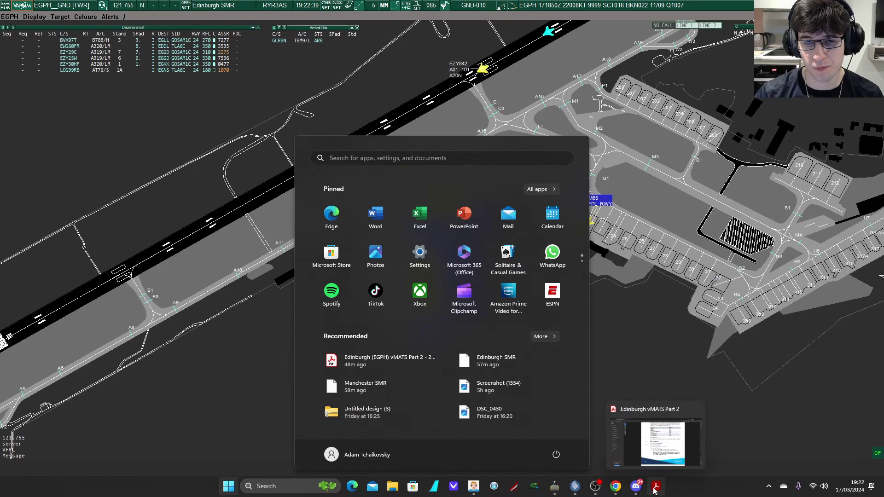
pyautogui.click(644, 467)
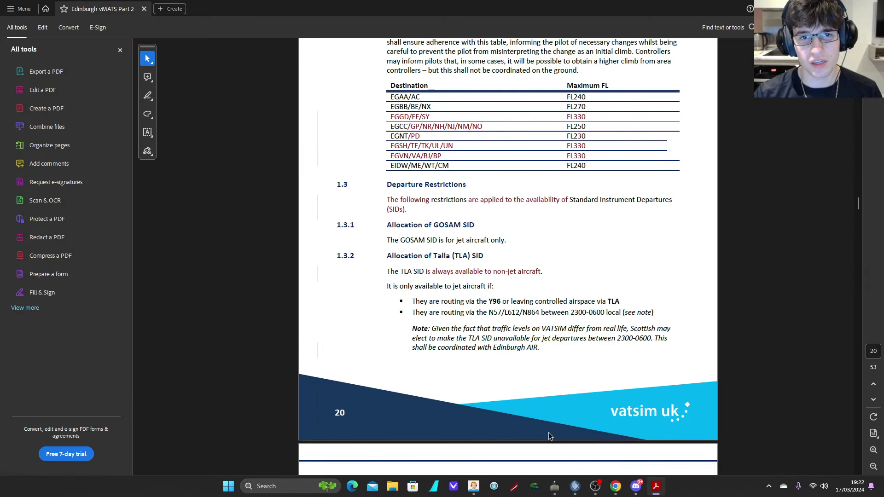
pyautogui.click(575, 487)
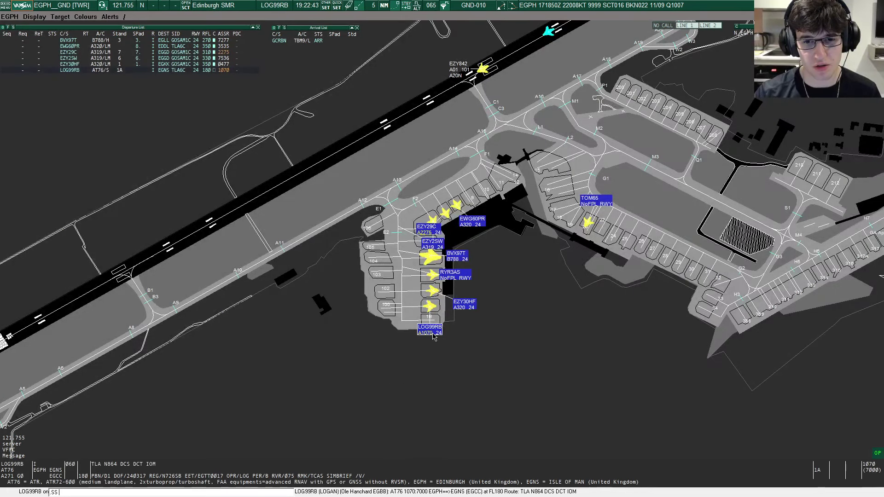
pyautogui.press('super')
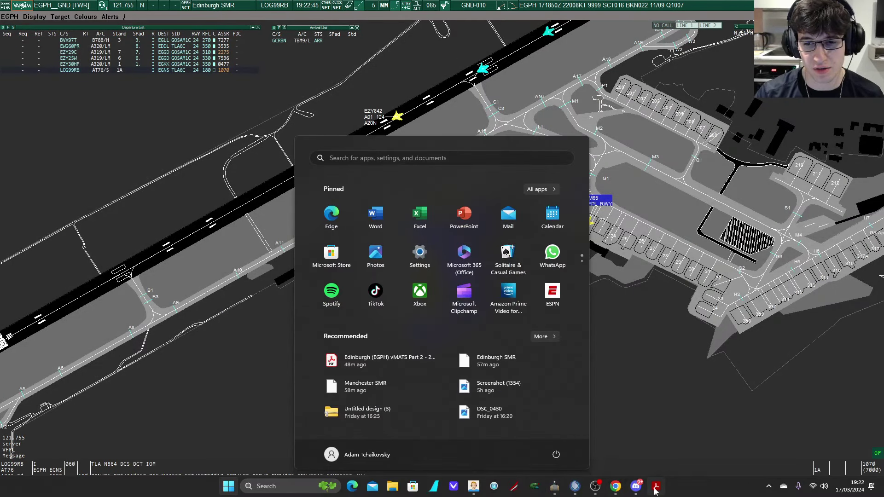
pyautogui.click(656, 486)
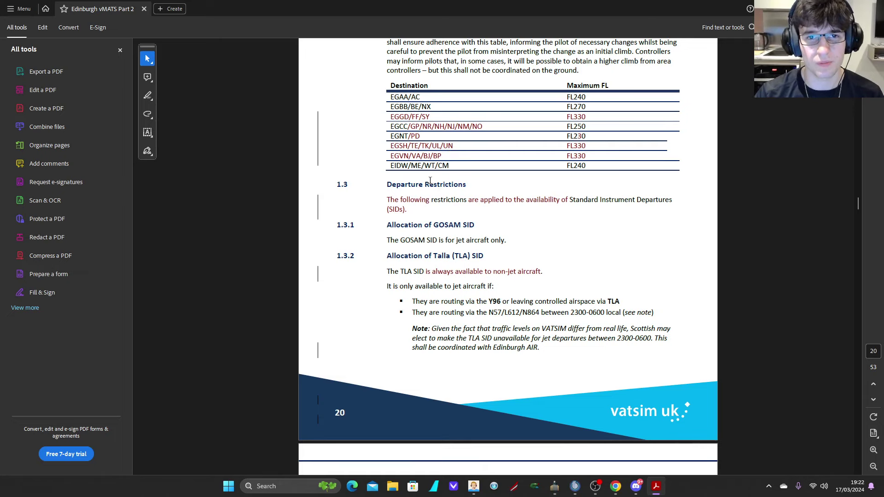
# - Set EWG60PR's status to PUSH in the departure list, glance at the vMATS PDF and return to the radar
pyautogui.moveTo(554, 486)
pyautogui.click(562, 491)
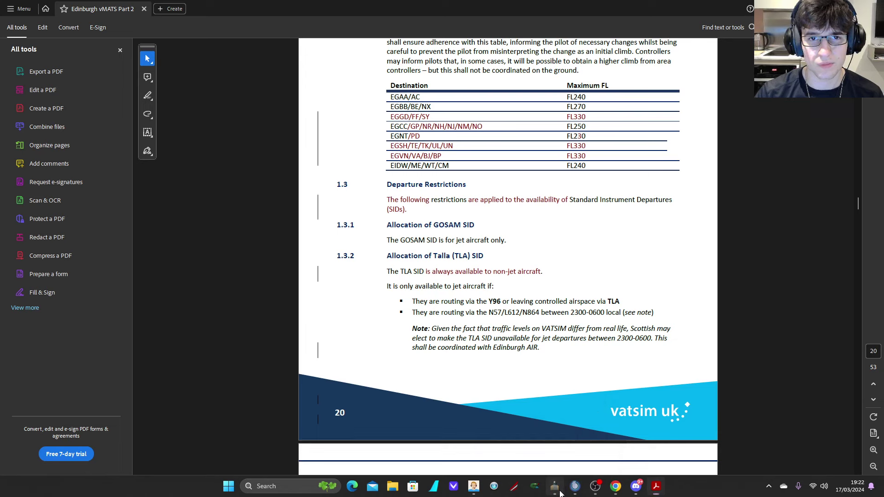
pyautogui.scroll(-2, 499, 266)
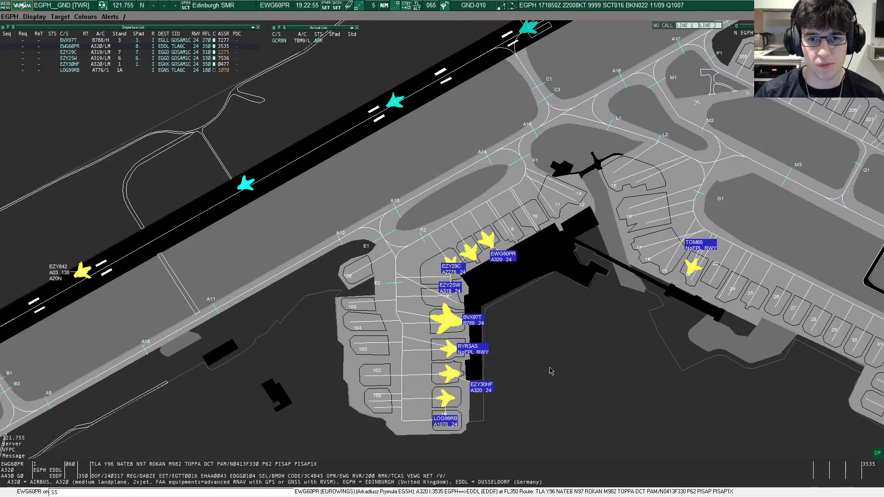
pyautogui.scroll(1, 501, 314)
pyautogui.scroll(1, 497, 310)
pyautogui.scroll(-2, 490, 306)
pyautogui.scroll(1, 297, 196)
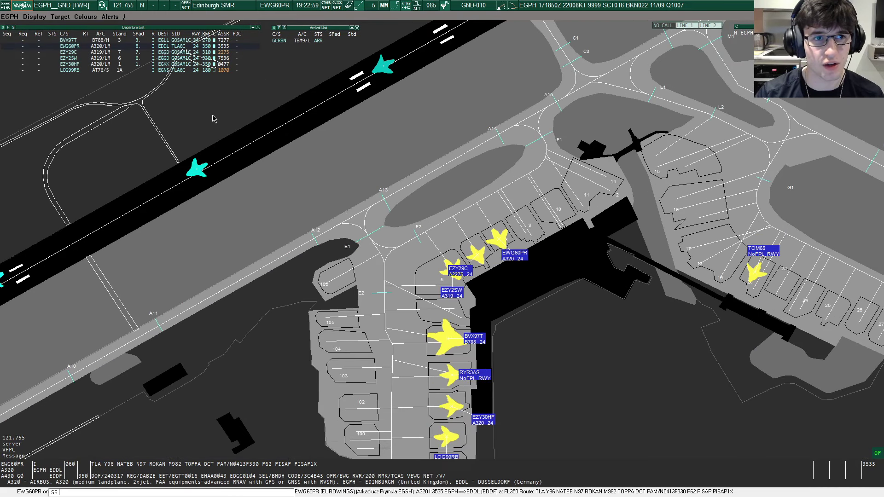
pyautogui.click(136, 46)
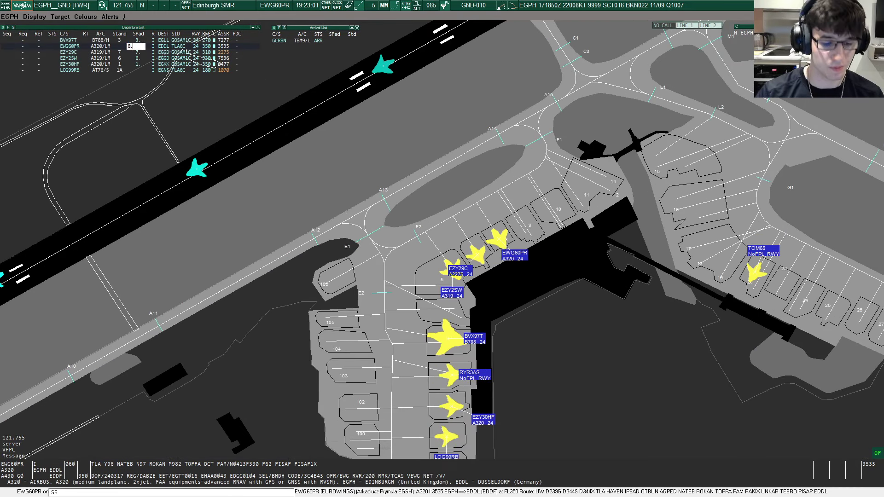
pyautogui.click(57, 48)
pyautogui.press('super')
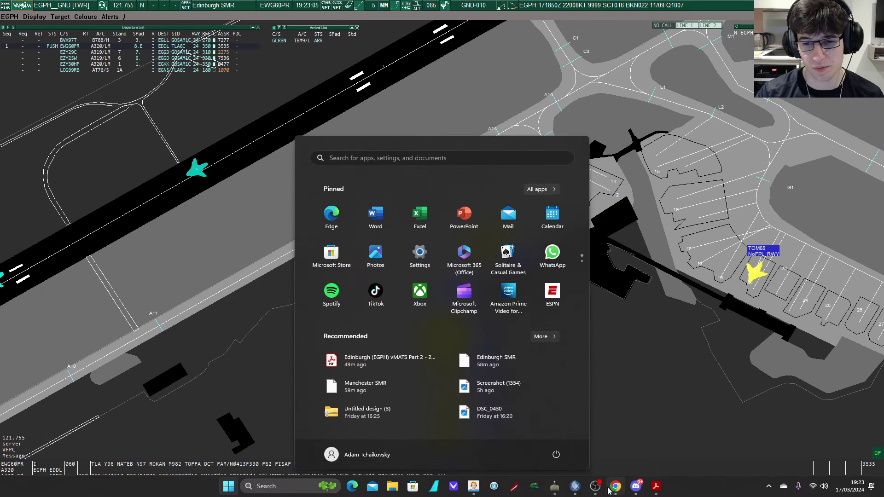
pyautogui.moveTo(614, 486)
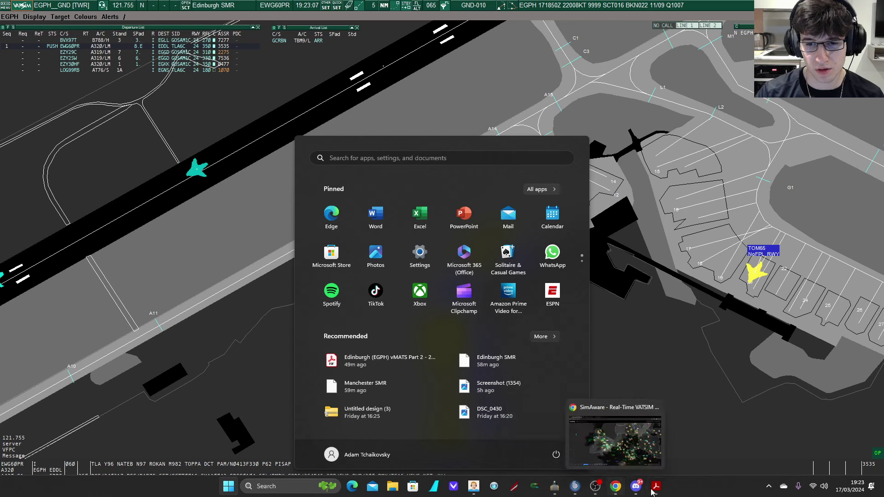
pyautogui.click(380, 357)
pyautogui.scroll(-2, 593, 425)
pyautogui.scroll(-1, 592, 425)
pyautogui.scroll(1, 593, 426)
pyautogui.scroll(1, 593, 426)
pyautogui.click(554, 487)
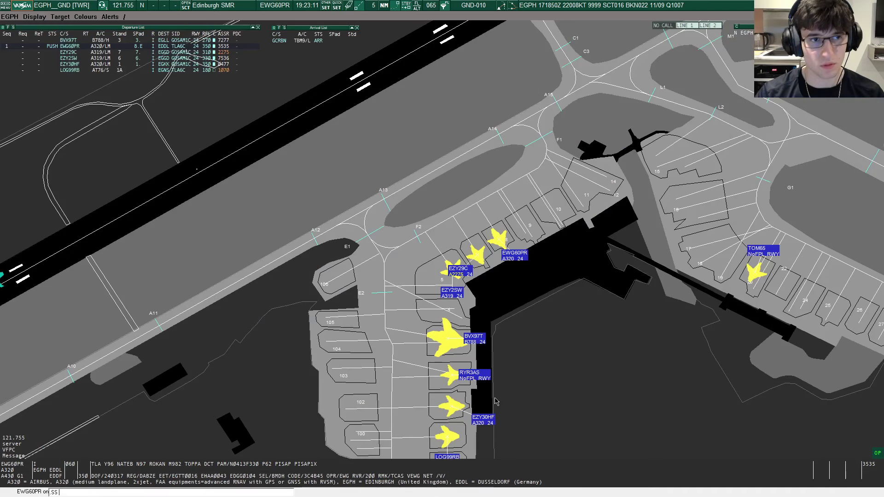
pyautogui.scroll(1, 411, 275)
pyautogui.scroll(1, 411, 275)
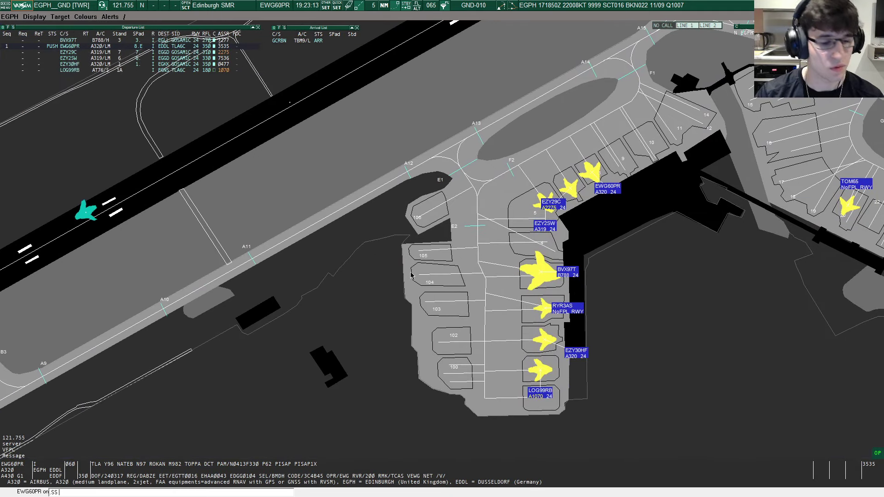
pyautogui.scroll(-1, 410, 275)
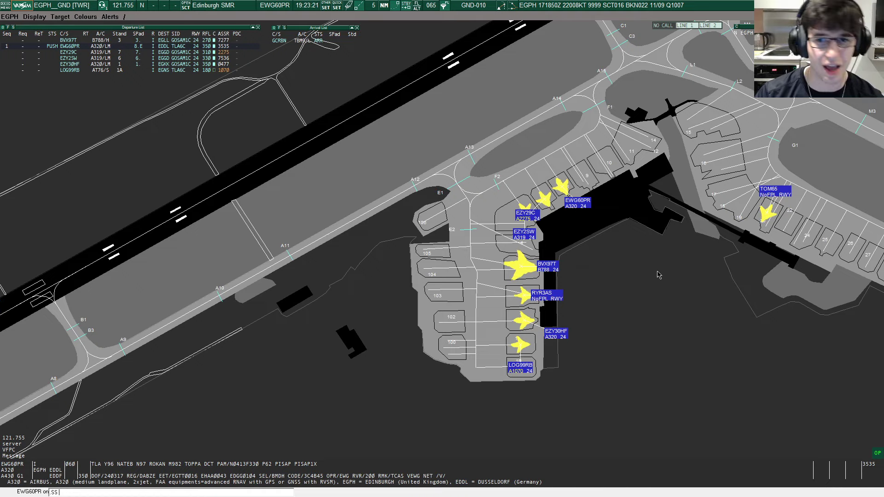
pyautogui.scroll(2, 445, 243)
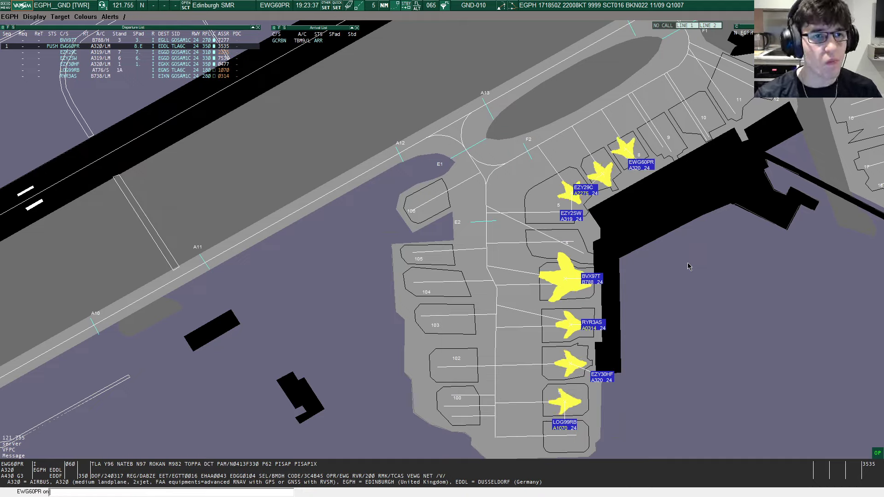
# - Review RYR3AS and EZY30HF, then mark RYR3AS with a 2 in its scratchpad
pyautogui.click(599, 331)
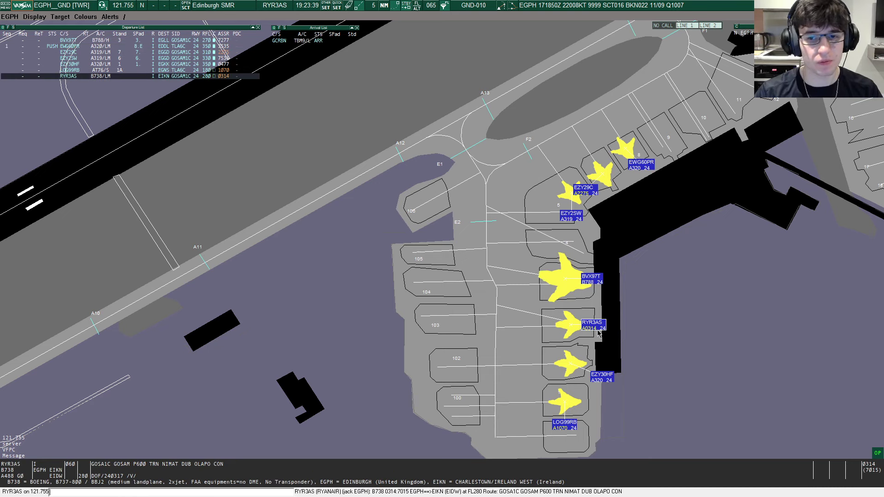
pyautogui.scroll(-3, 598, 338)
pyautogui.scroll(-1, 528, 340)
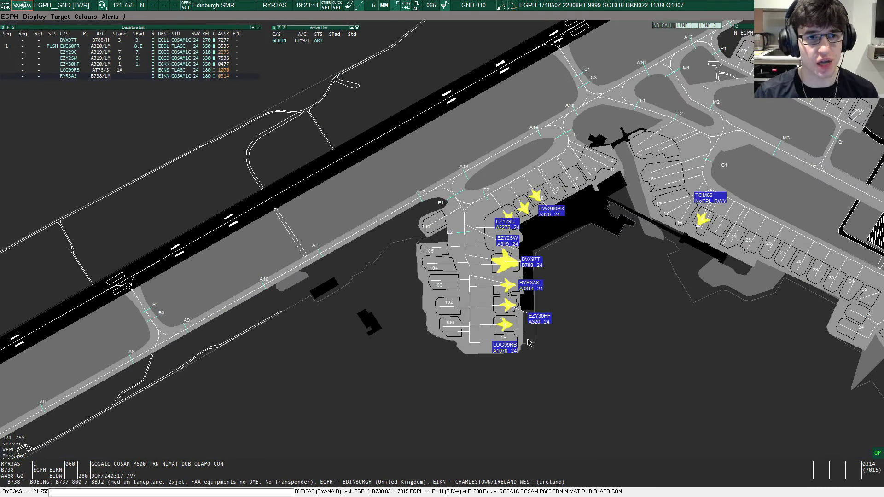
pyautogui.write('ss')
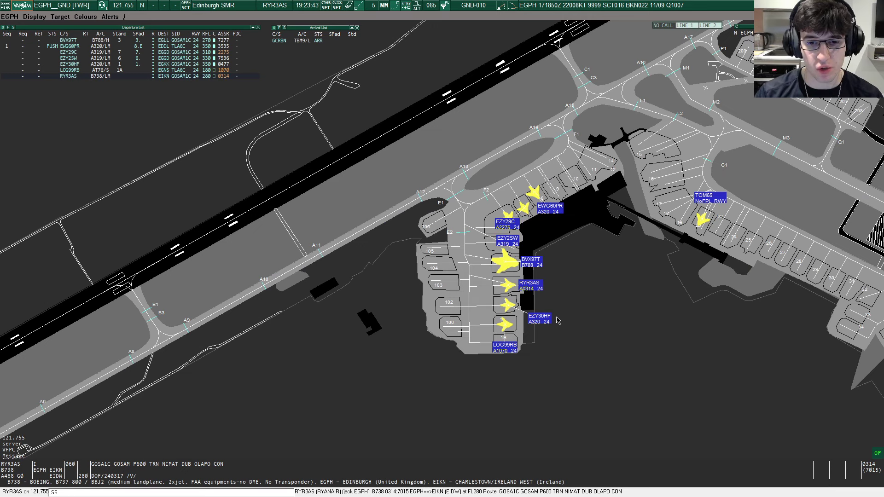
pyautogui.scroll(2, 556, 320)
pyautogui.scroll(-1, 460, 300)
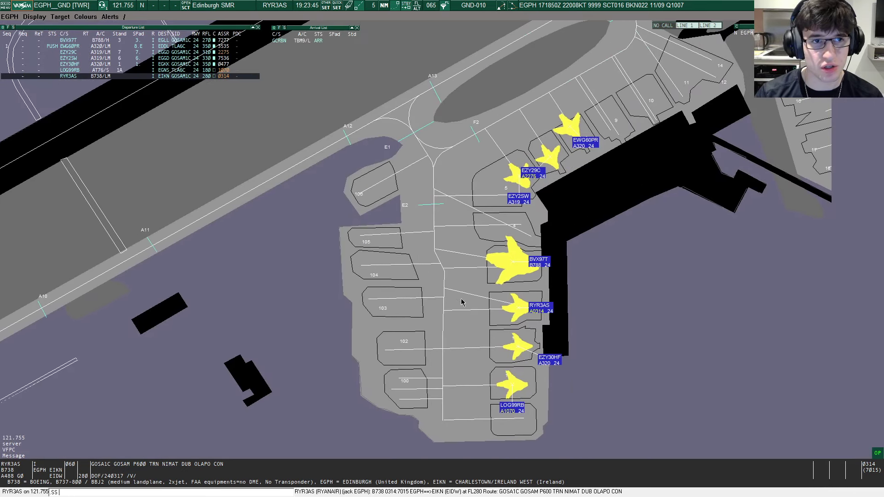
pyautogui.scroll(-2, 434, 287)
pyautogui.scroll(-1, 434, 284)
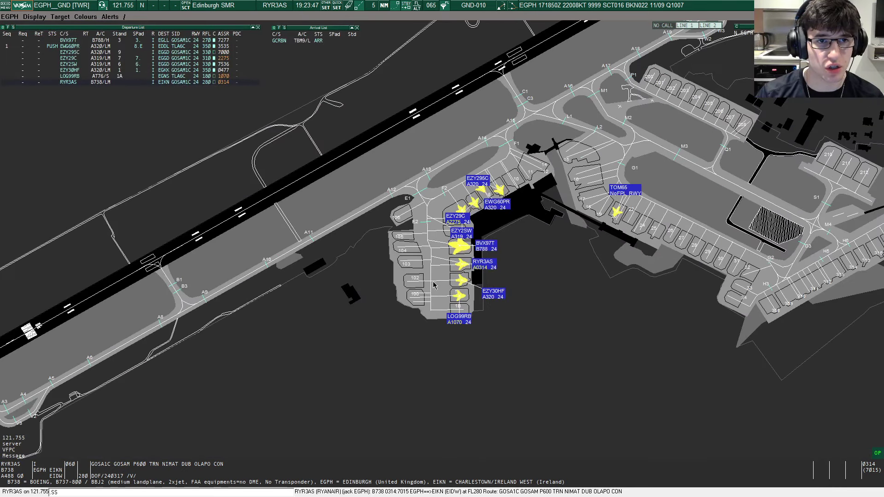
pyautogui.scroll(2, 434, 286)
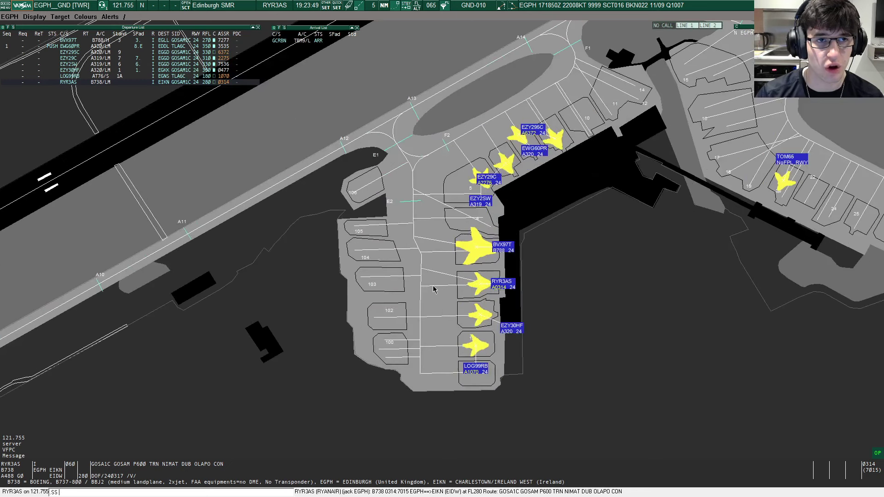
pyautogui.scroll(1, 436, 291)
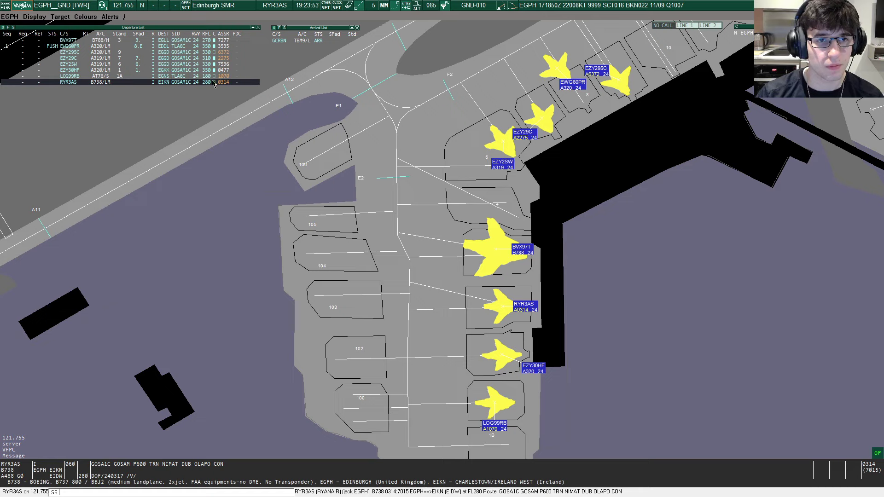
pyautogui.click(140, 85)
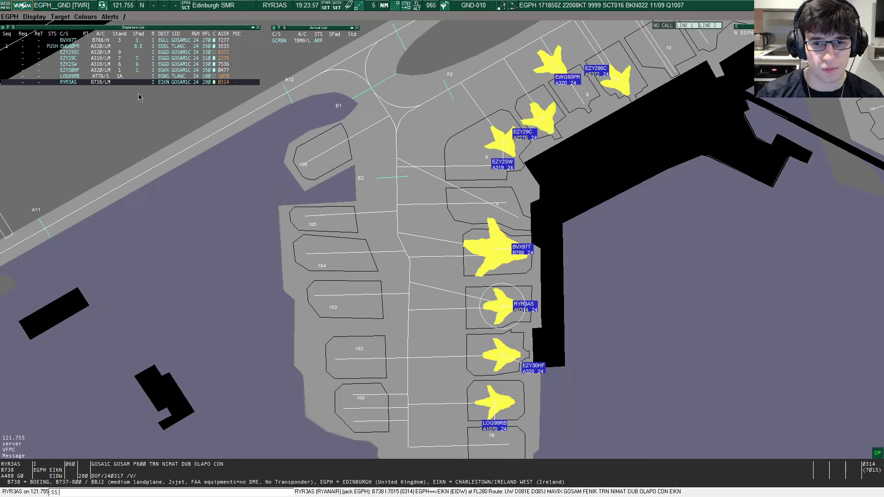
pyautogui.click(536, 372)
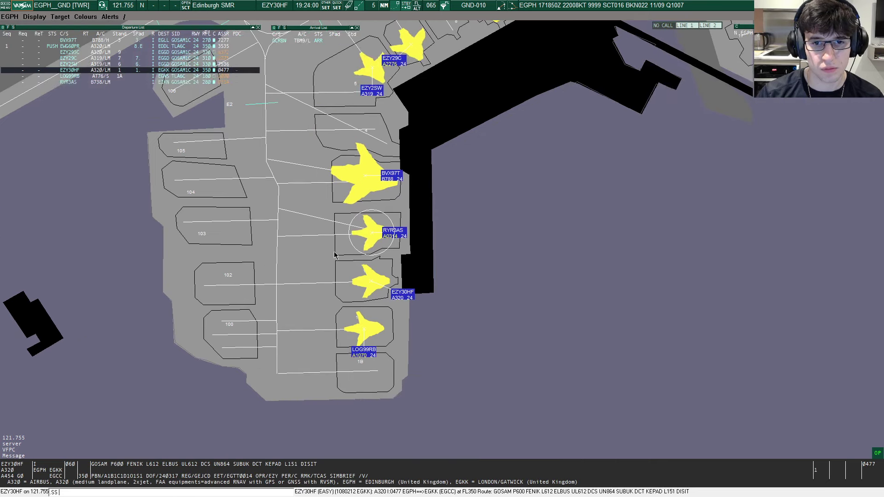
pyautogui.moveTo(530, 339); pyautogui.dragTo(398, 265)
pyautogui.click(393, 231)
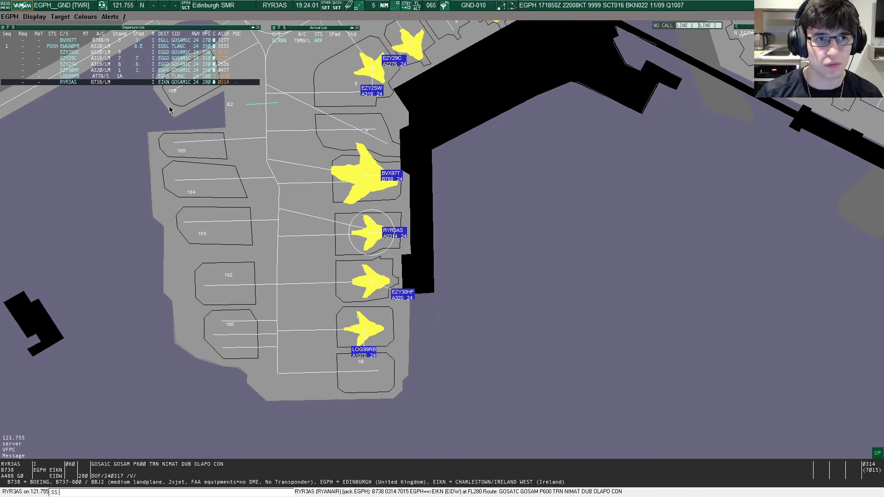
pyautogui.click(136, 82)
pyautogui.click(142, 88)
pyautogui.scroll(-3, 449, 263)
pyautogui.scroll(-2, 449, 263)
pyautogui.scroll(1, 456, 263)
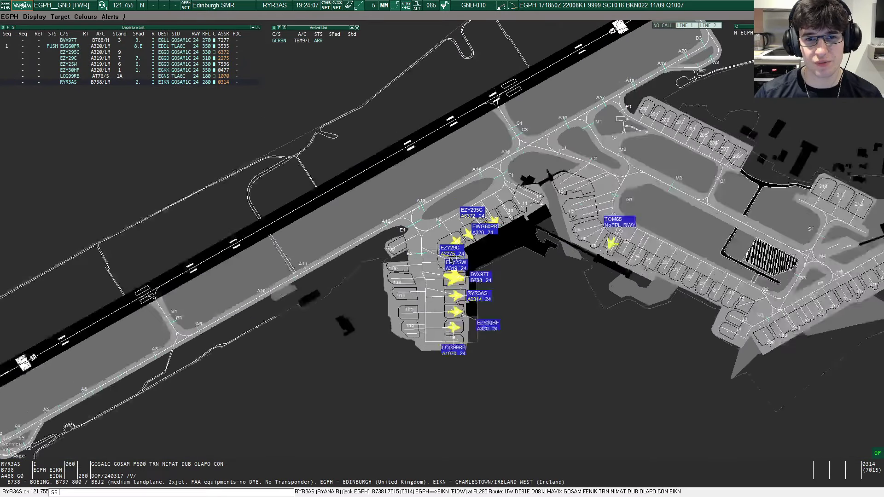
pyautogui.scroll(1, 456, 263)
pyautogui.scroll(1, 453, 248)
pyautogui.scroll(2, 445, 229)
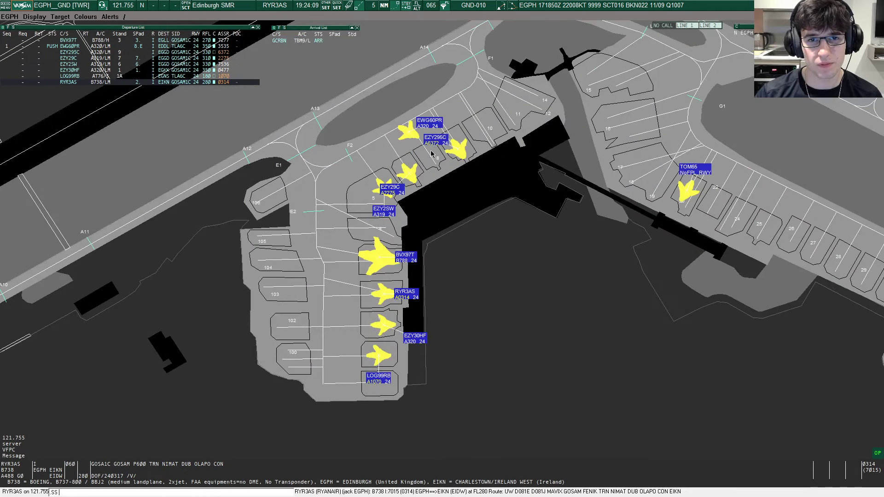
# - Tidy the EZY295C and EZY29C labels, then record a Pushback request for EZY2SW
pyautogui.moveTo(432, 153); pyautogui.dragTo(472, 169)
pyautogui.moveTo(392, 192); pyautogui.dragTo(409, 197)
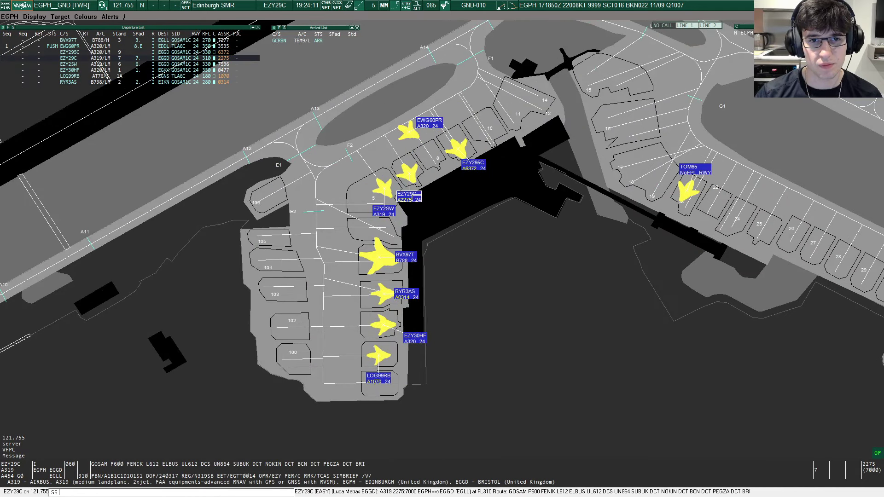
pyautogui.click(394, 209)
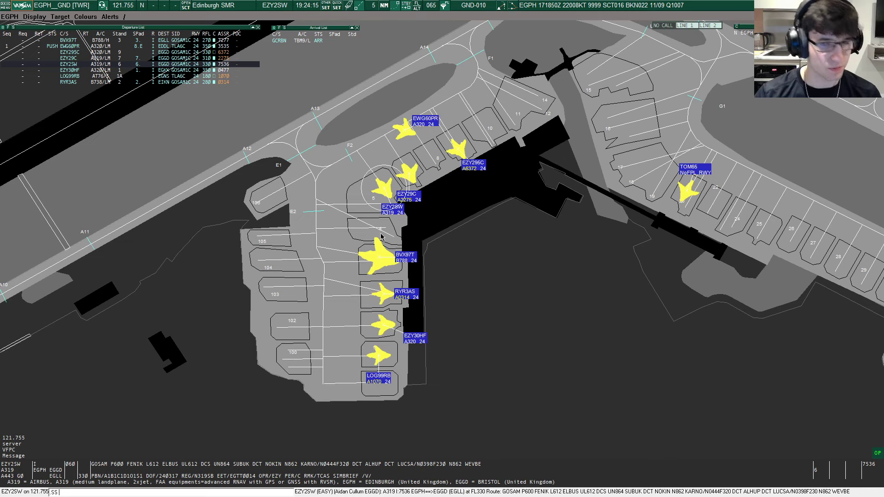
pyautogui.scroll(3, 397, 227)
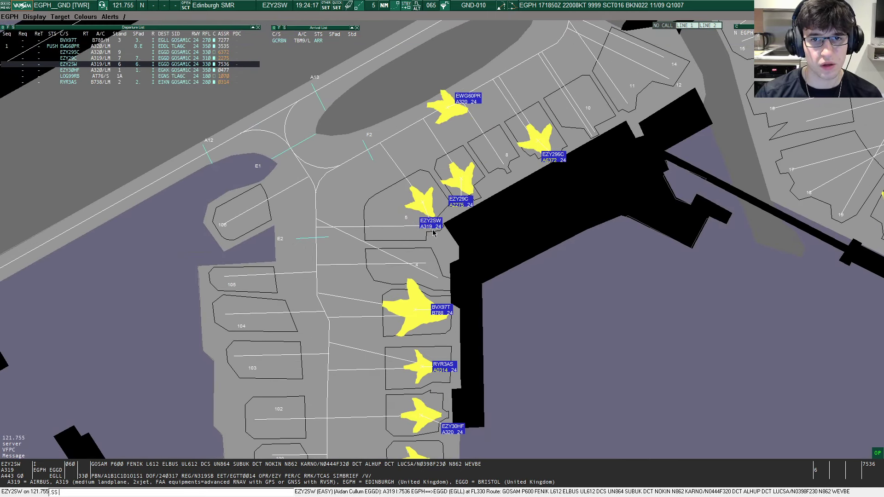
pyautogui.scroll(-3, 436, 220)
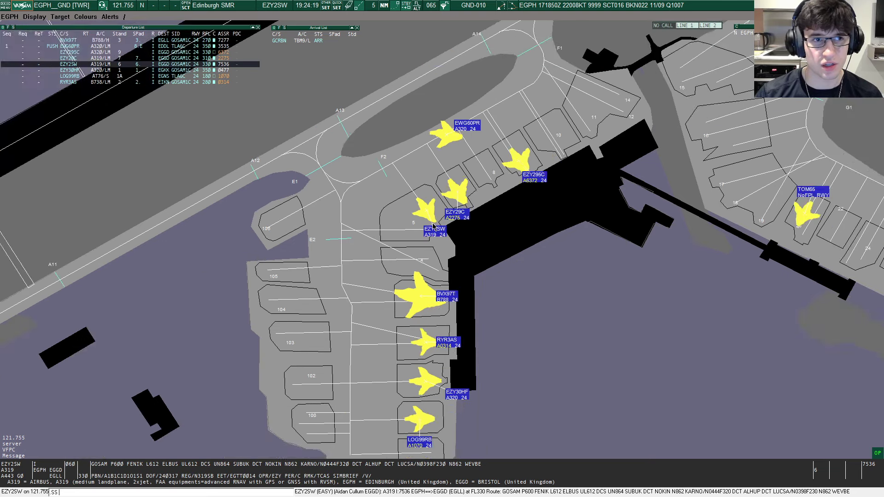
pyautogui.click(23, 67)
pyautogui.click(27, 77)
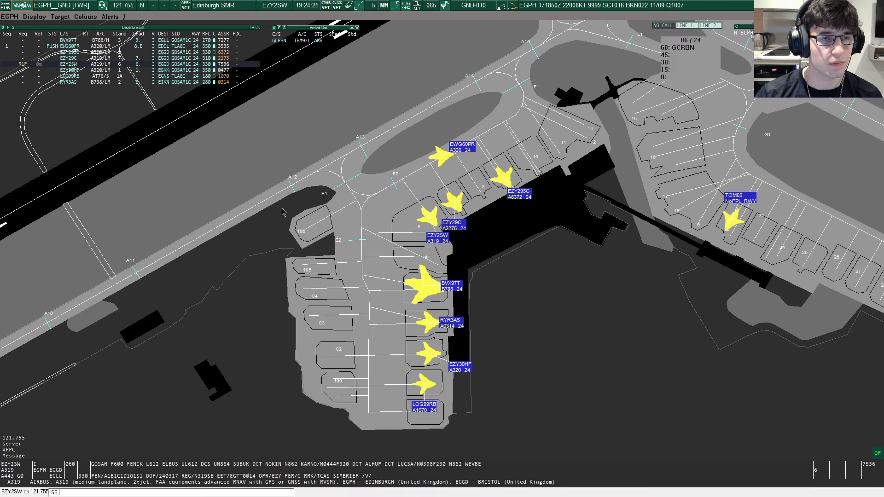
pyautogui.scroll(2, 337, 239)
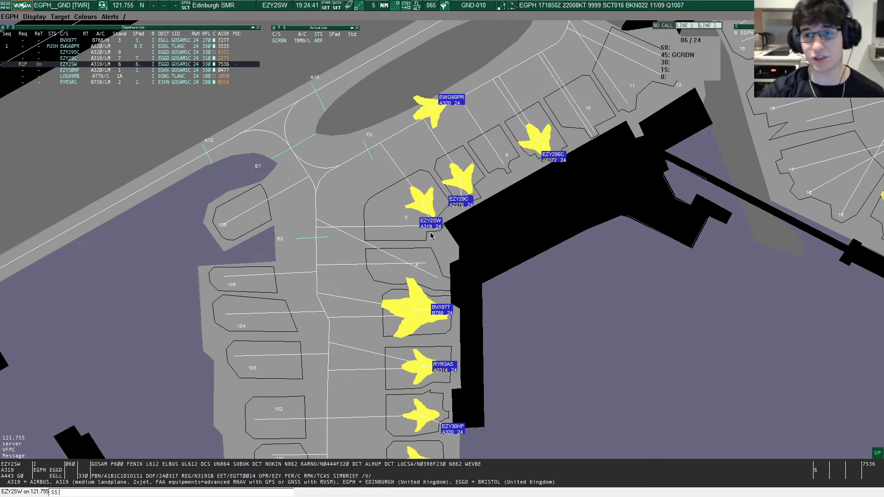
pyautogui.scroll(-3, 449, 228)
pyautogui.scroll(4, 462, 222)
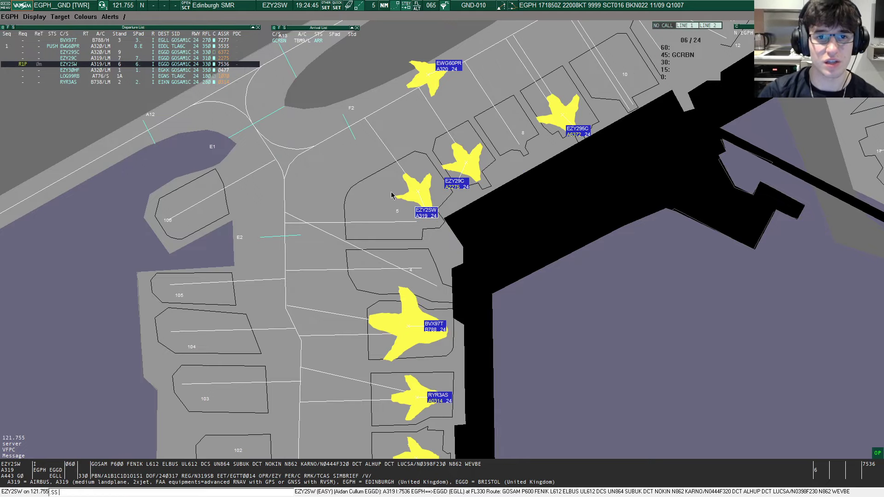
pyautogui.scroll(-3, 361, 179)
pyautogui.scroll(-2, 361, 180)
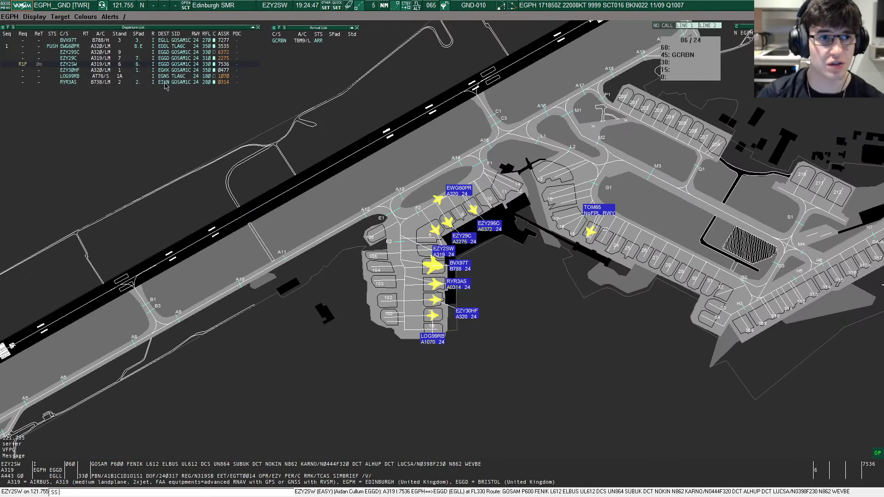
# - Set EZY2SW to PUSH with 6.E in its scratchpad, then select arriving GCRBN
pyautogui.click(57, 65)
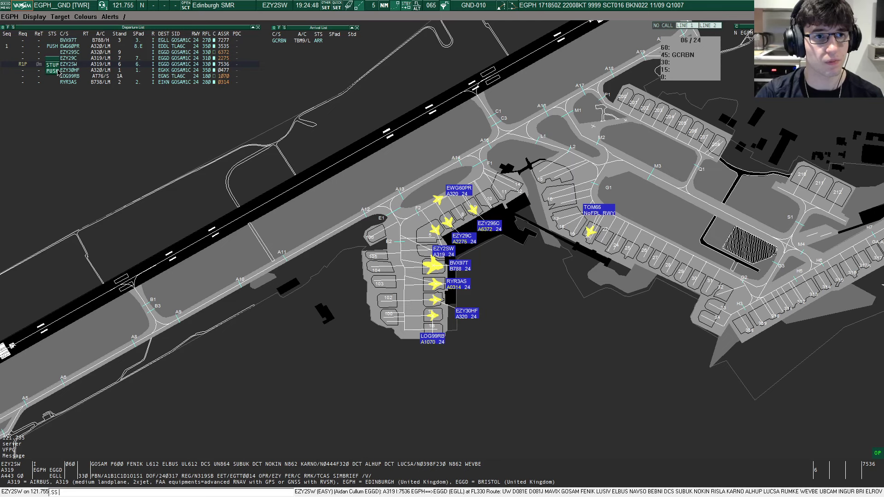
pyautogui.click(133, 64)
pyautogui.press('Return')
pyautogui.scroll(3, 476, 238)
pyautogui.scroll(2, 483, 237)
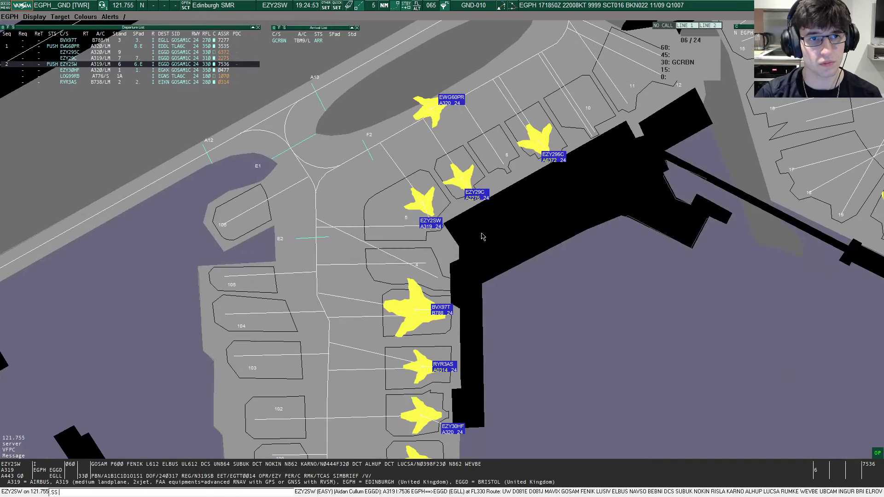
pyautogui.scroll(-1, 499, 247)
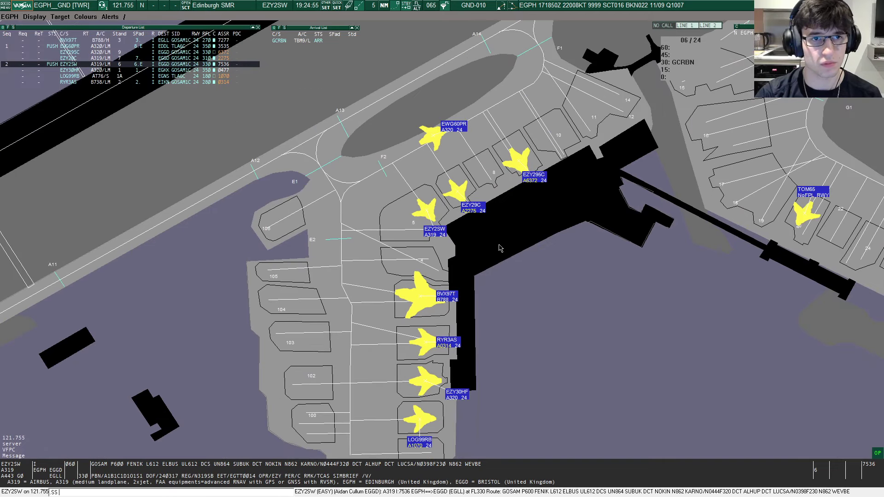
pyautogui.scroll(-1, 493, 255)
pyautogui.scroll(-1, 498, 266)
pyautogui.scroll(-1, 494, 342)
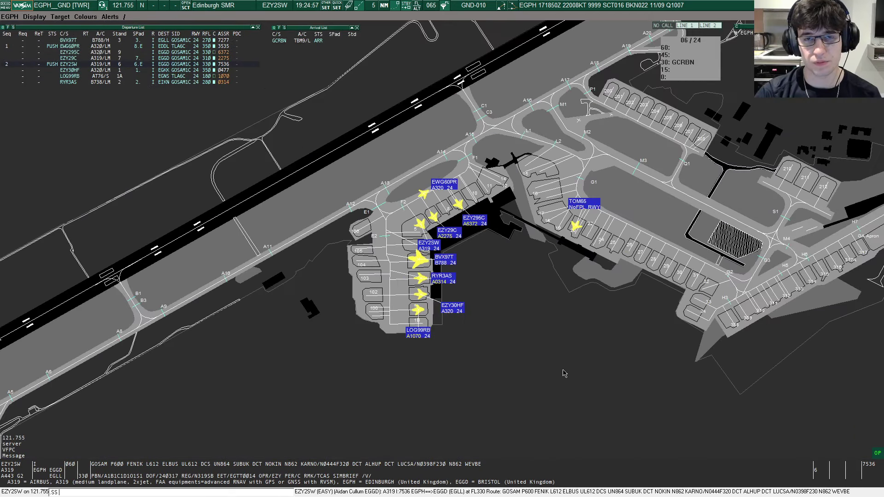
pyautogui.scroll(-2, 560, 354)
pyautogui.click(577, 114)
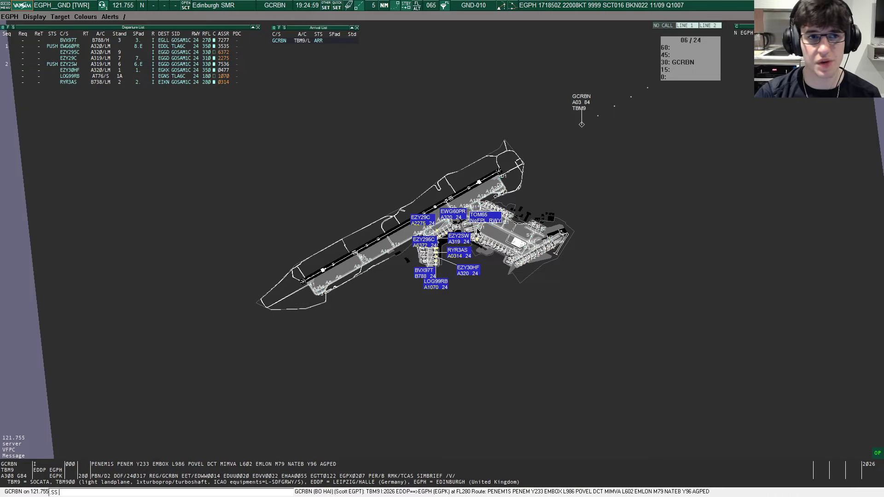
pyautogui.scroll(4, 456, 263)
pyautogui.scroll(3, 461, 296)
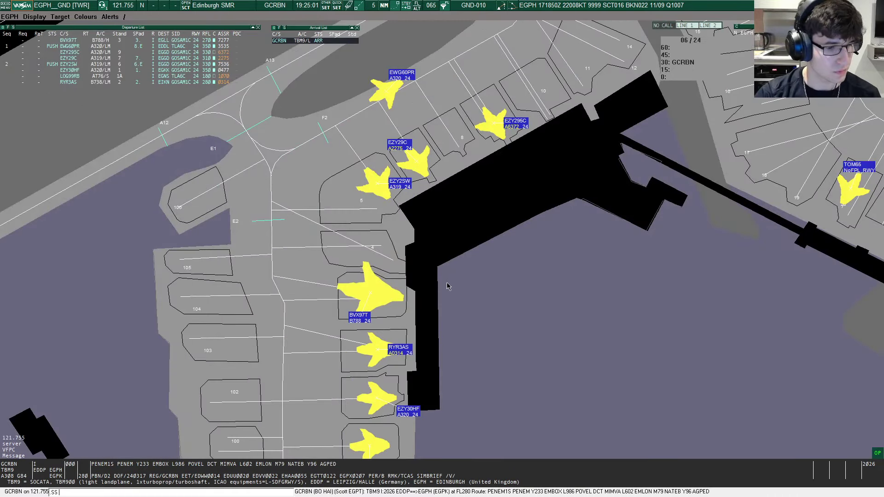
pyautogui.scroll(-3, 449, 288)
pyautogui.scroll(-1, 514, 296)
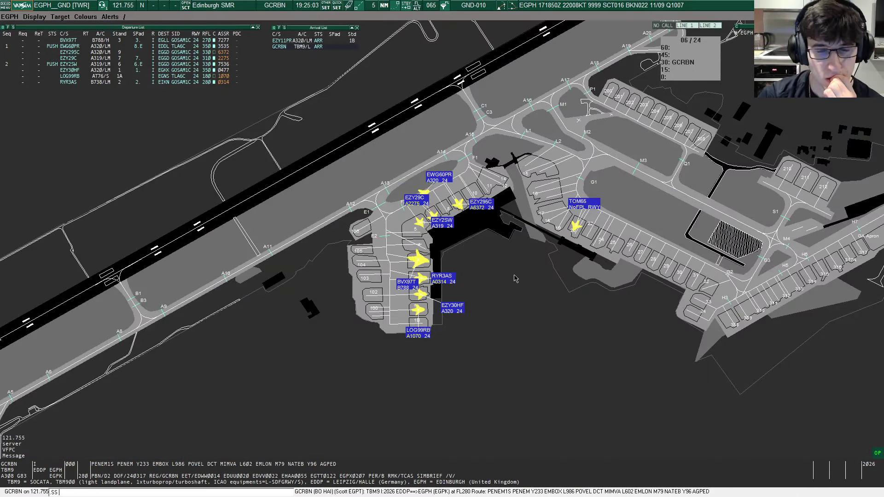
pyautogui.scroll(4, 513, 259)
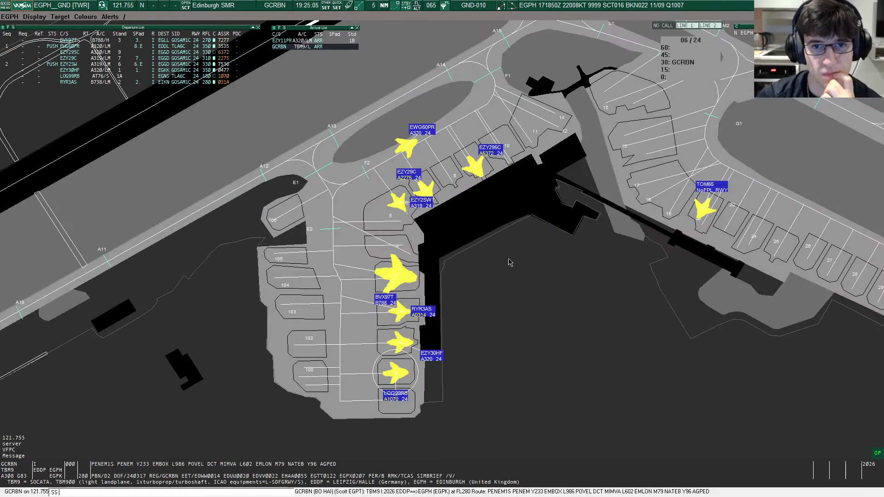
pyautogui.click(392, 357)
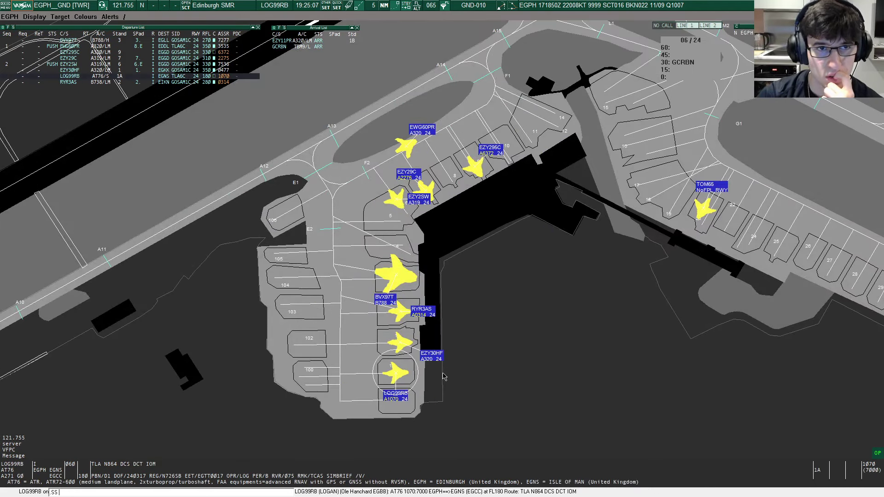
pyautogui.moveTo(453, 387); pyautogui.dragTo(466, 367)
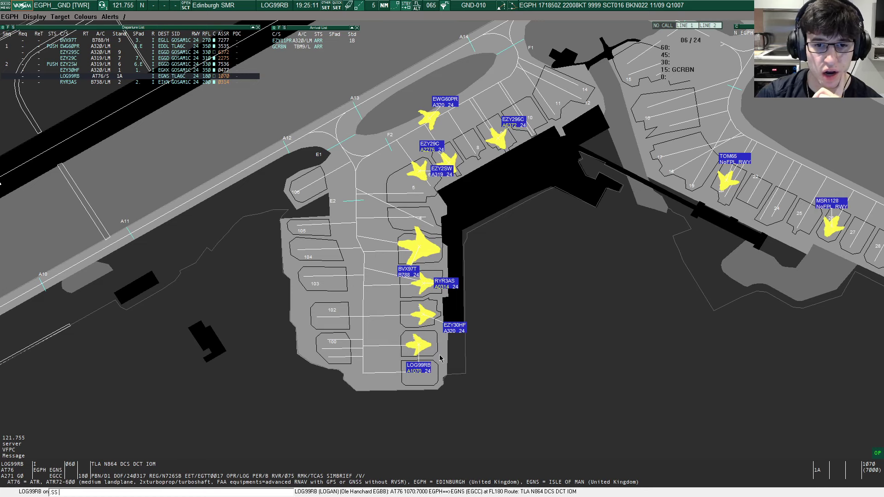
pyautogui.scroll(-2, 442, 355)
pyautogui.scroll(-2, 443, 352)
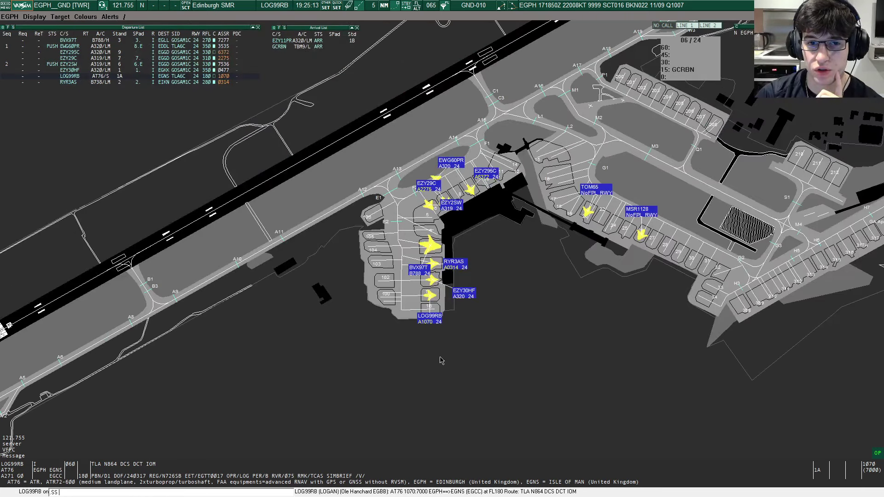
pyautogui.scroll(2, 441, 360)
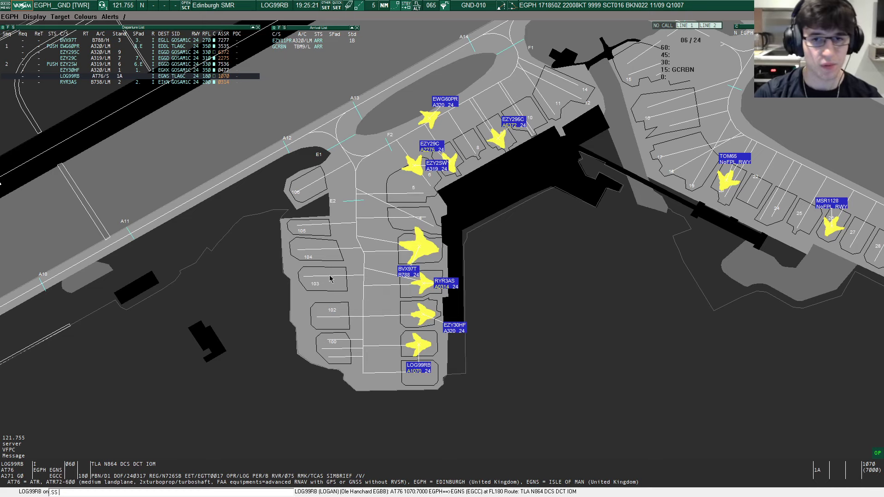
pyautogui.scroll(-1, 329, 228)
pyautogui.scroll(-1, 339, 236)
pyautogui.scroll(-1, 348, 245)
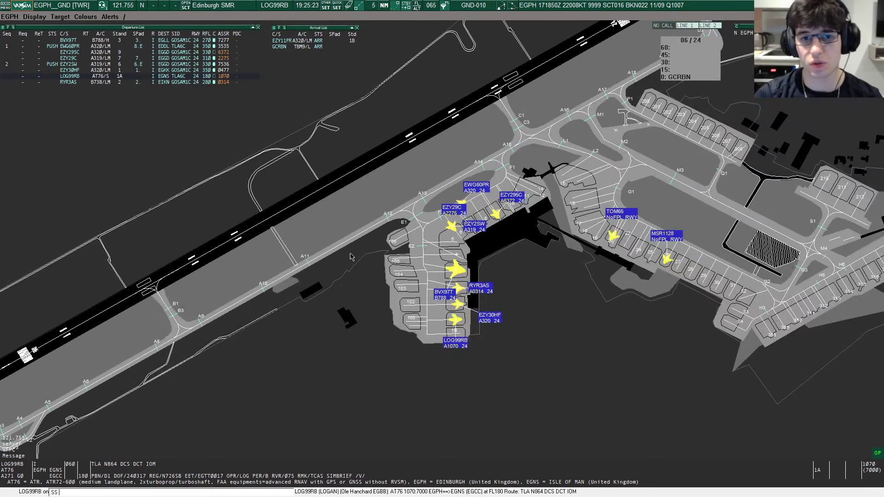
pyautogui.scroll(-1, 365, 260)
pyautogui.scroll(1, 366, 259)
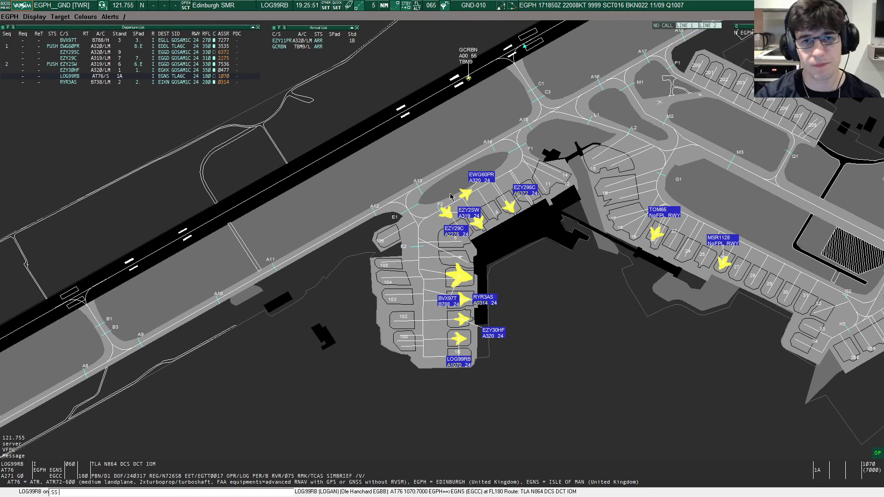
pyautogui.scroll(-2, 446, 186)
pyautogui.scroll(-2, 445, 185)
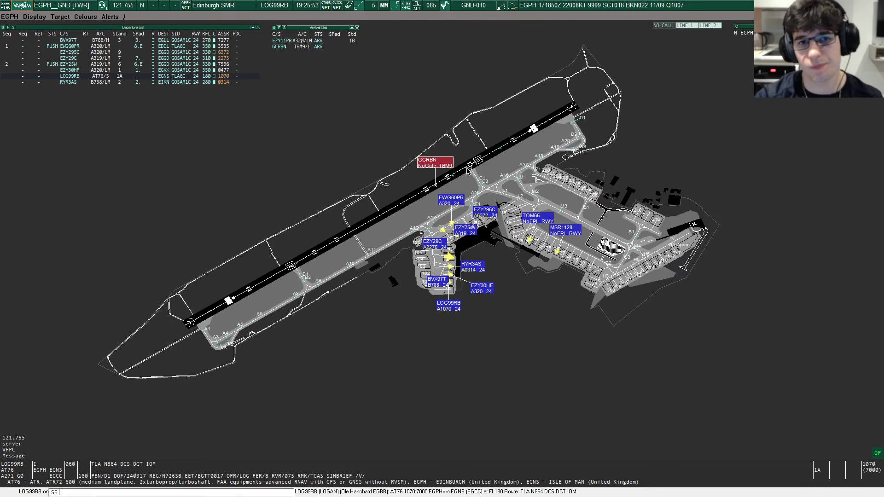
pyautogui.scroll(2, 467, 170)
# - Give arriving flight GCRBN stand 317A from the Assign Stand list
pyautogui.click(429, 135)
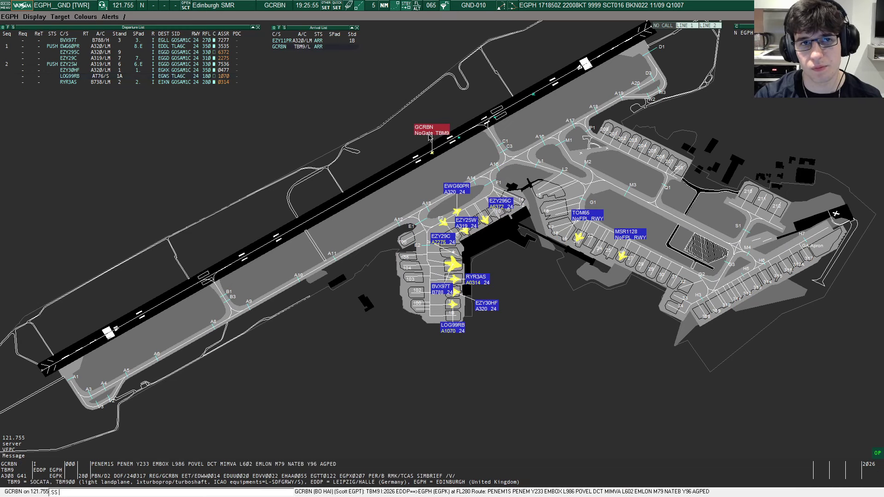
pyautogui.click(354, 47)
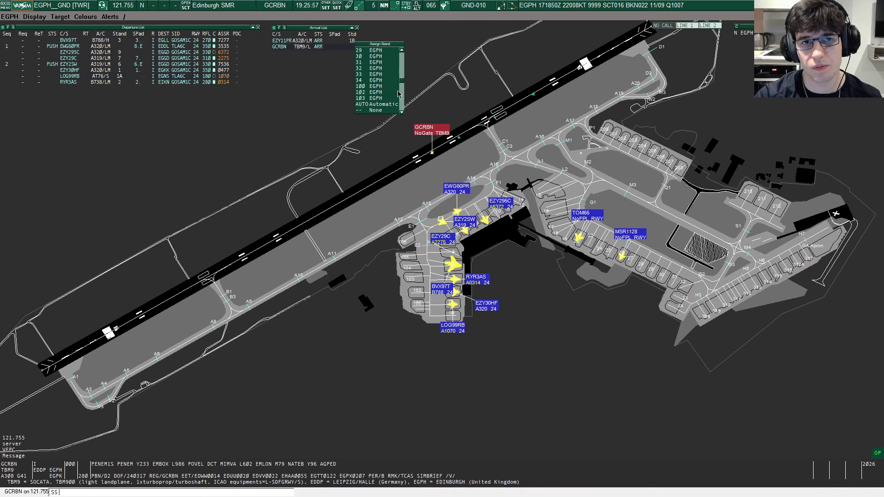
pyautogui.scroll(-3, 376, 83)
pyautogui.click(373, 104)
pyautogui.scroll(2, 402, 229)
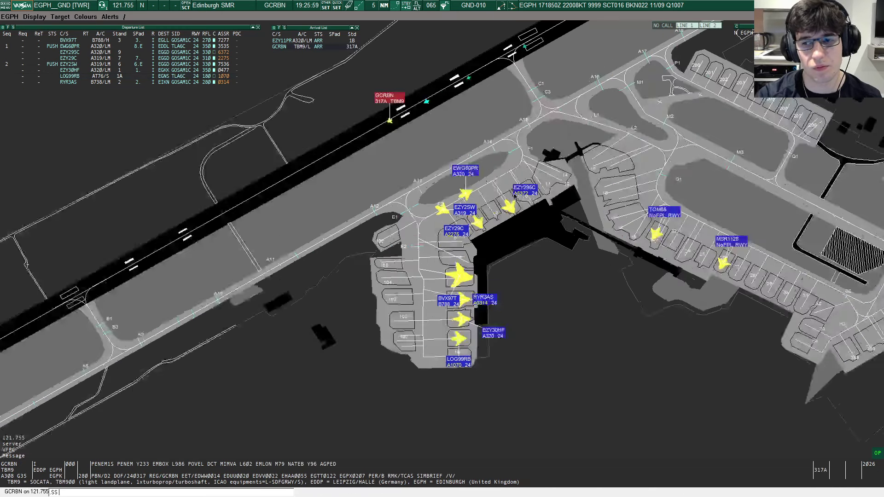
pyautogui.scroll(1, 460, 168)
pyautogui.scroll(1, 460, 168)
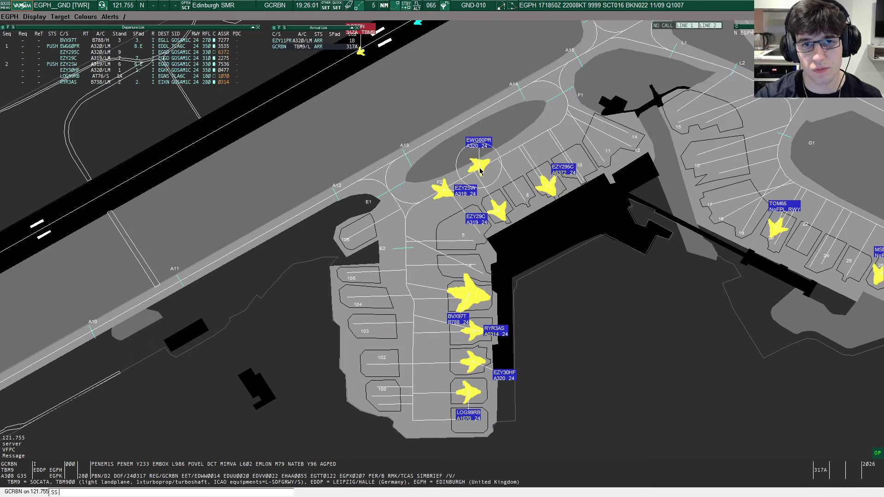
# - Select EWG60PR and shift the radar view toward the terminal apron
pyautogui.click(477, 171)
pyautogui.scroll(-1, 545, 189)
pyautogui.scroll(-1, 546, 191)
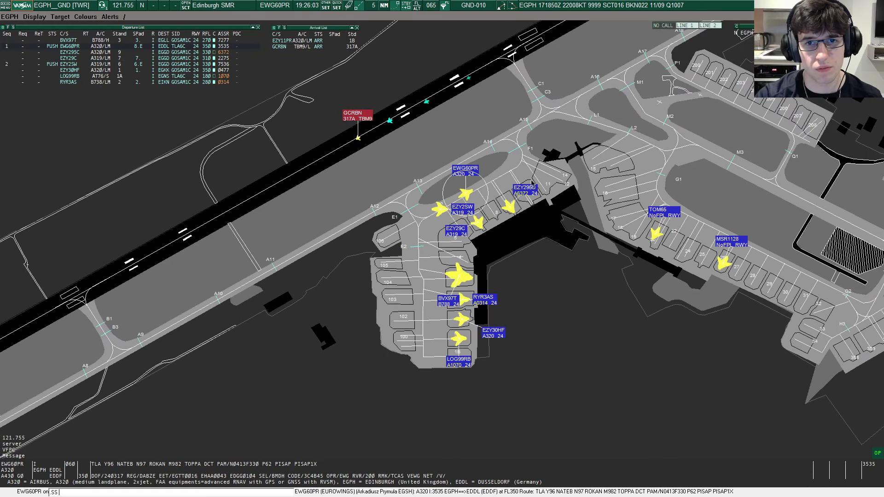
pyautogui.moveTo(546, 190); pyautogui.dragTo(508, 251)
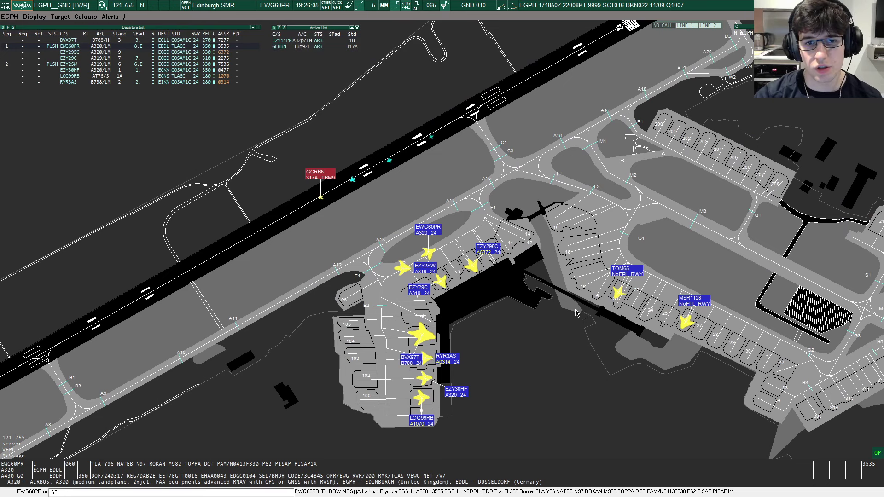
pyautogui.scroll(1, 511, 255)
pyautogui.scroll(-1, 508, 253)
pyautogui.scroll(-1, 504, 249)
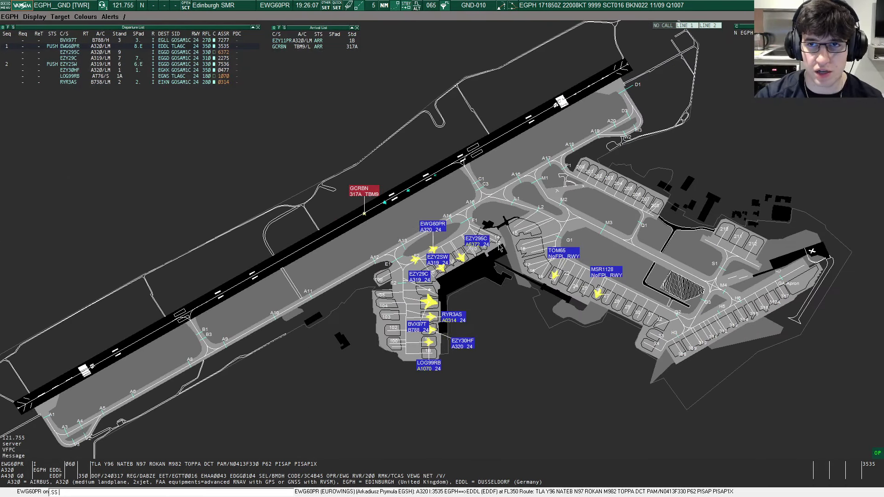
pyautogui.scroll(1, 503, 247)
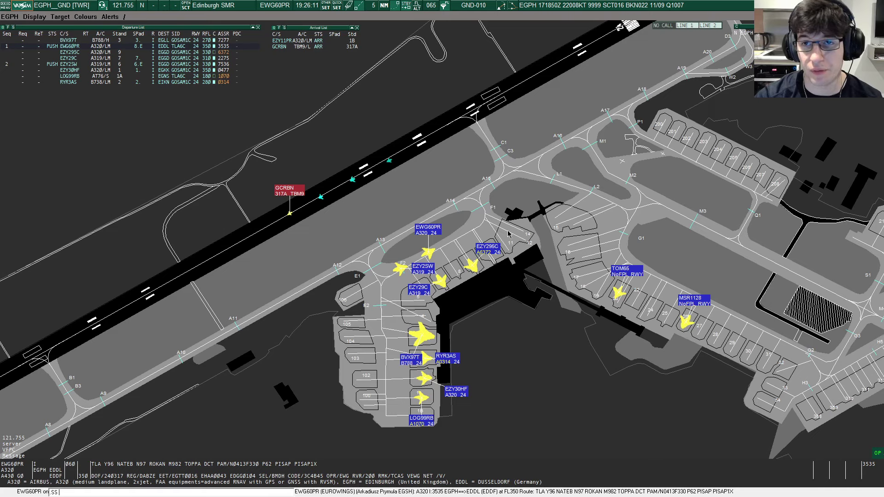
# - Mark EWG60PR as taxiing and commit the holding-point note /01 in its scratchpad
pyautogui.click(57, 48)
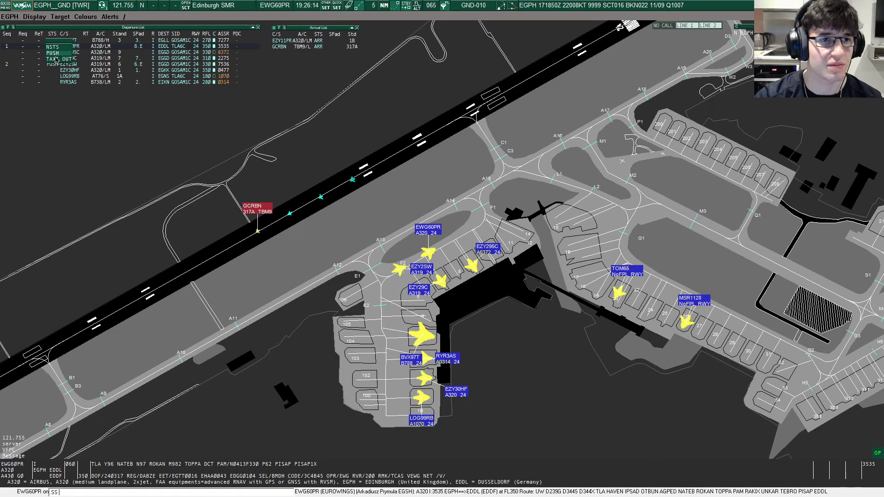
pyautogui.click(135, 47)
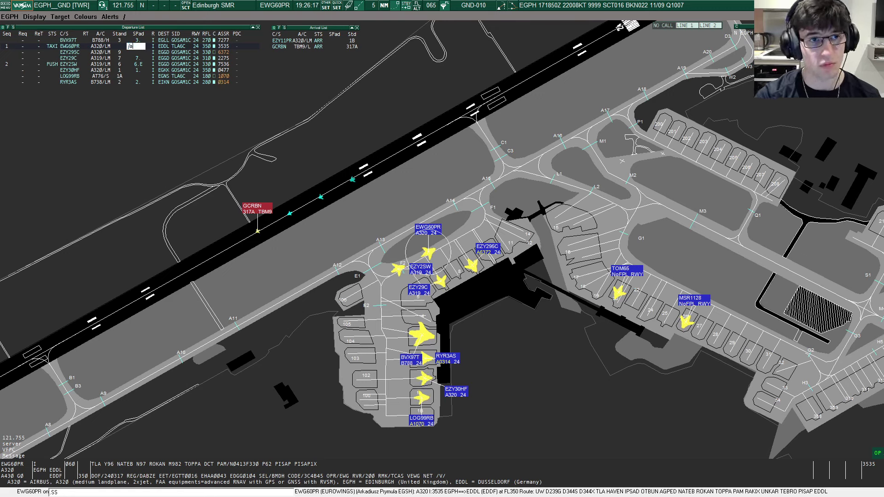
pyautogui.write('01')
pyautogui.press('Return')
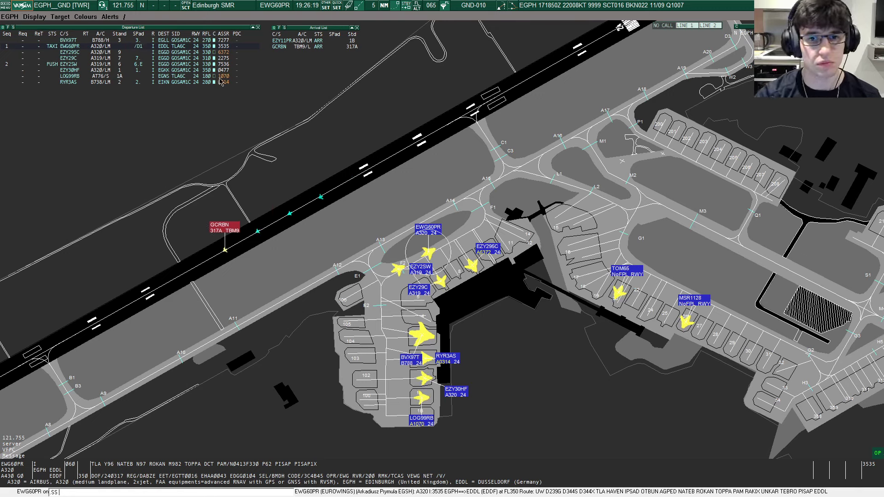
pyautogui.press('super')
pyautogui.press('super')
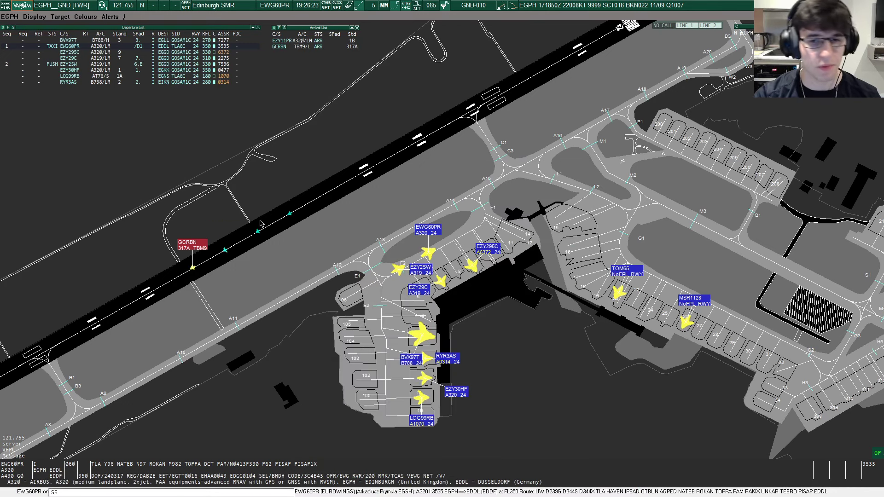
# - Check EZY2SW's flight plan, then reselect EWG60PR
pyautogui.click(424, 276)
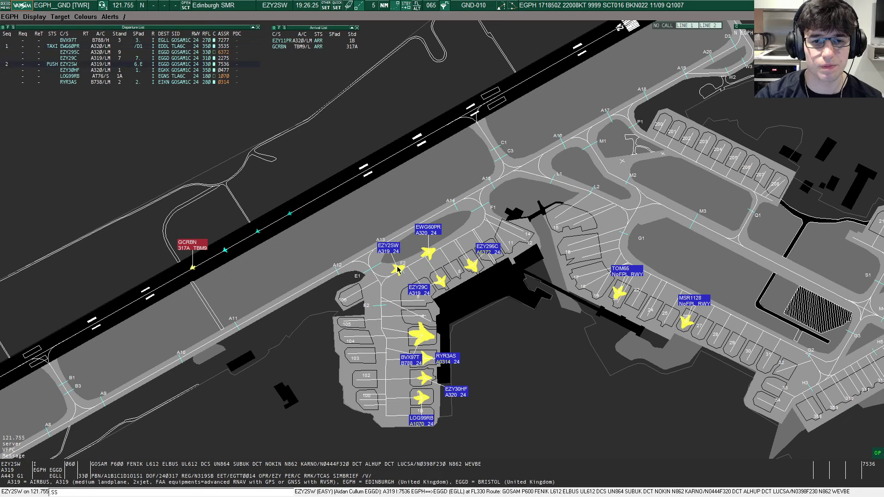
pyautogui.click(430, 235)
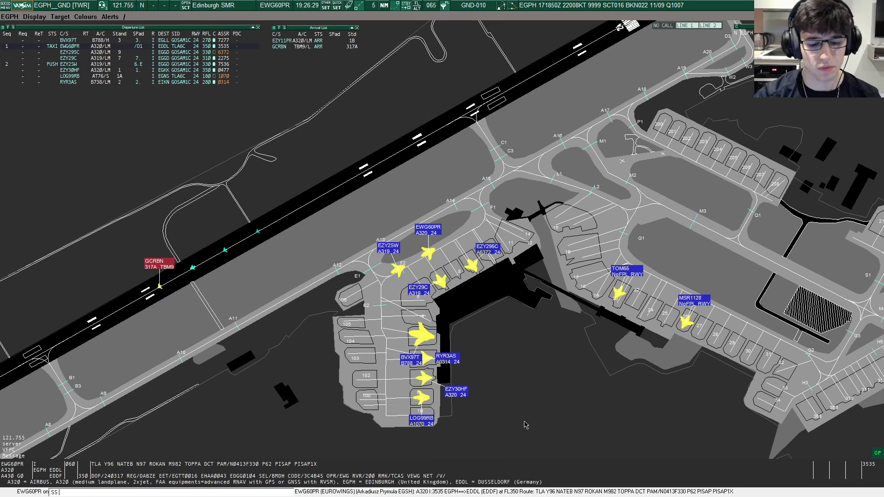
# - Close Chrome's vEXS Destination Map tab, view the EGPH eAIS chart and return to the ground radar
pyautogui.press('super')
pyautogui.click(615, 486)
pyautogui.click(294, 10)
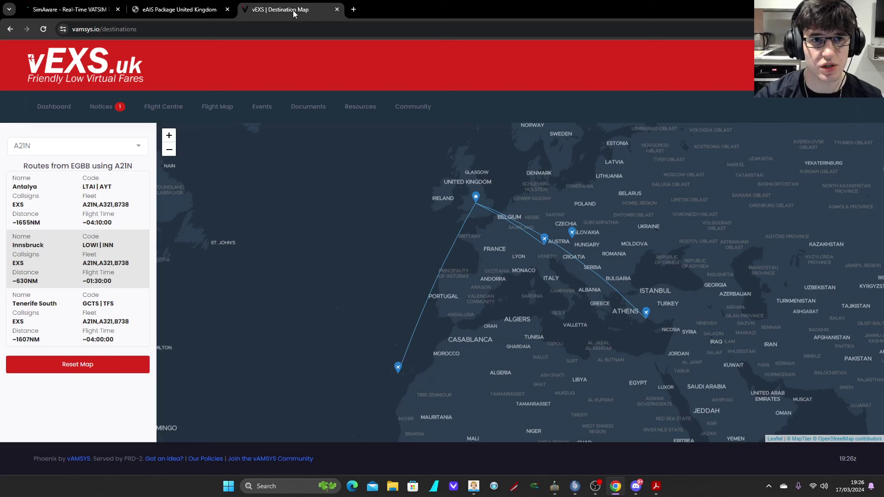
pyautogui.click(282, 28)
pyautogui.write('egsh')
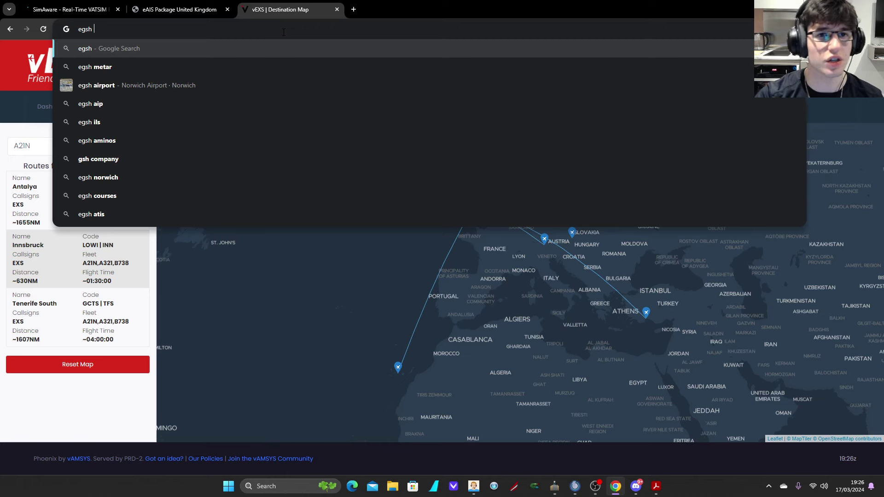
pyautogui.hotkey('ctrl', 'w')
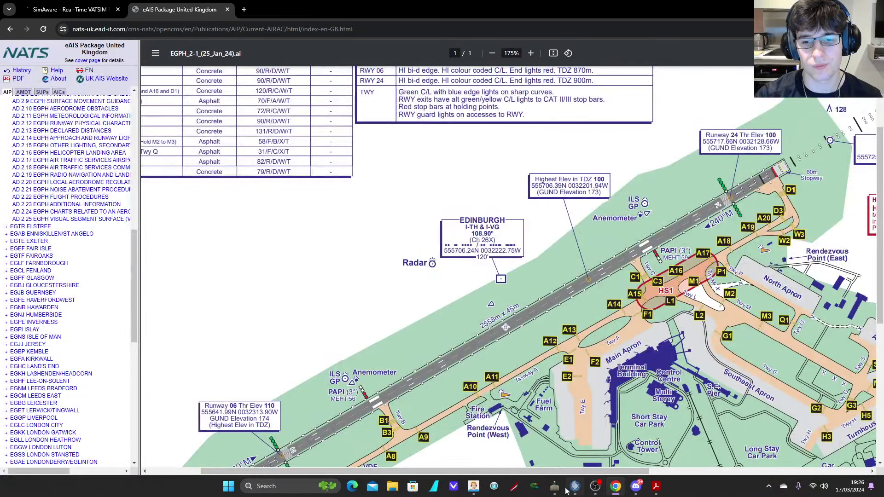
pyautogui.click(554, 486)
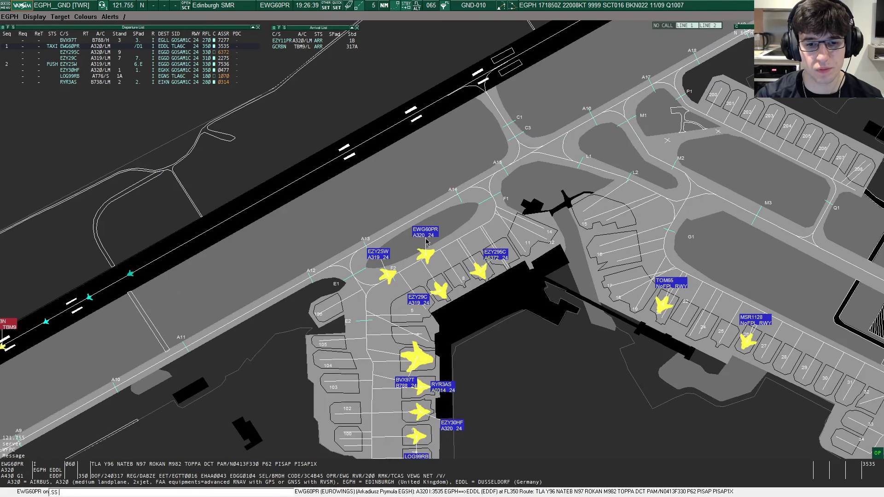
pyautogui.scroll(-1, 340, 277)
pyautogui.scroll(-1, 339, 277)
pyautogui.scroll(-1, 339, 277)
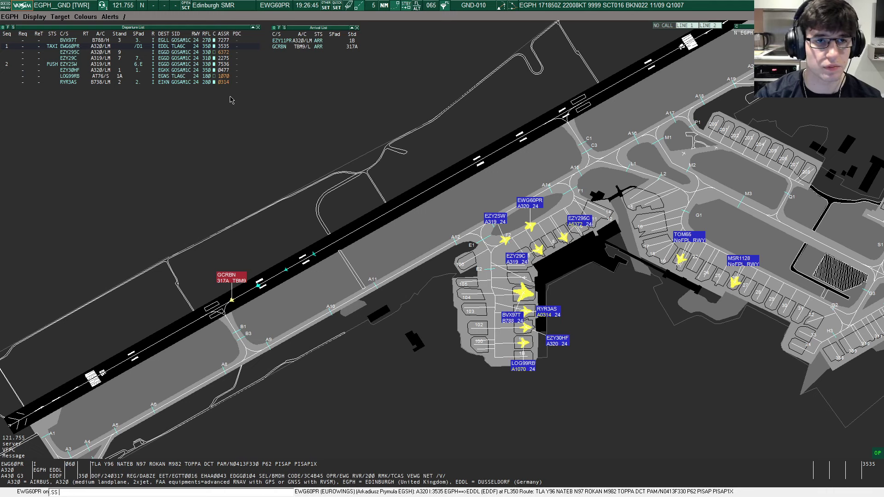
# - Review LOG99RB's flight plan and start an SRD search for its EGPH–EGNS route
pyautogui.click(161, 78)
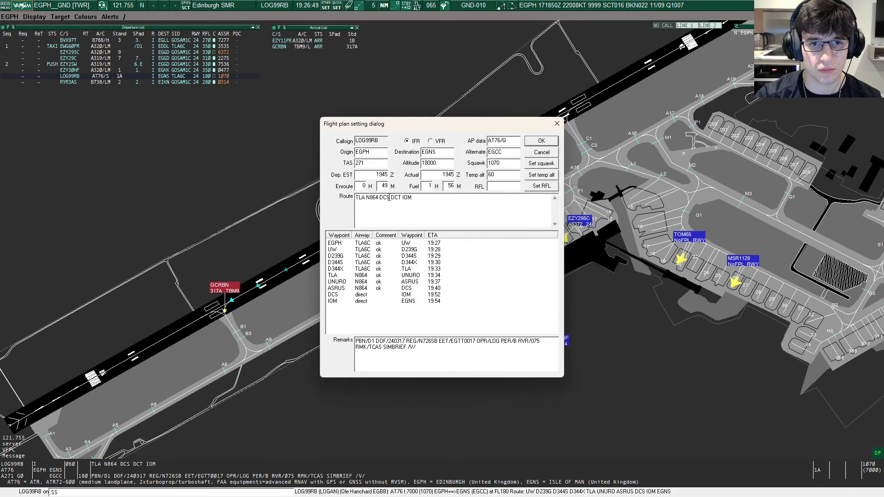
pyautogui.click(542, 142)
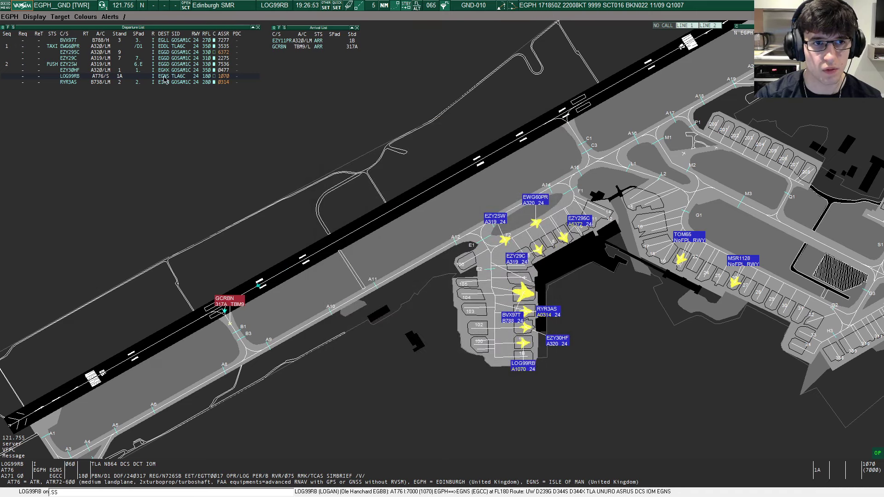
pyautogui.click(164, 81)
# - Run the route search and read the notes on the GOSAM and TLA results
pyautogui.click(406, 190)
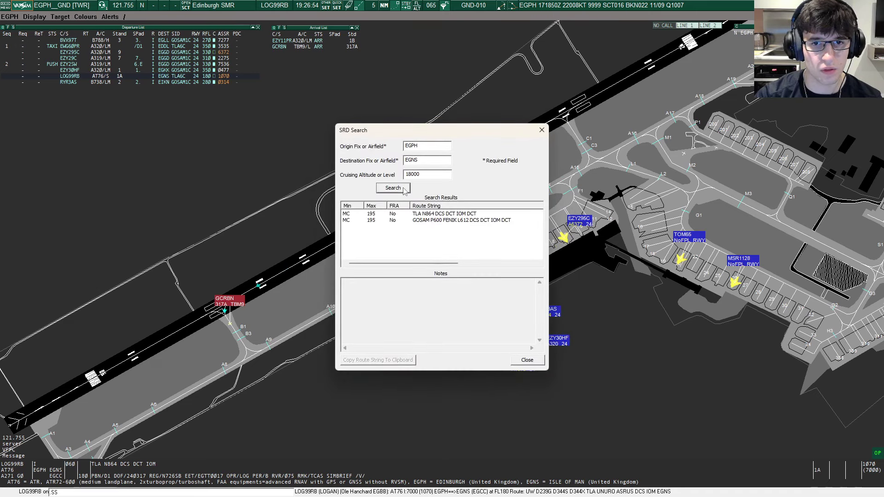
pyautogui.click(423, 220)
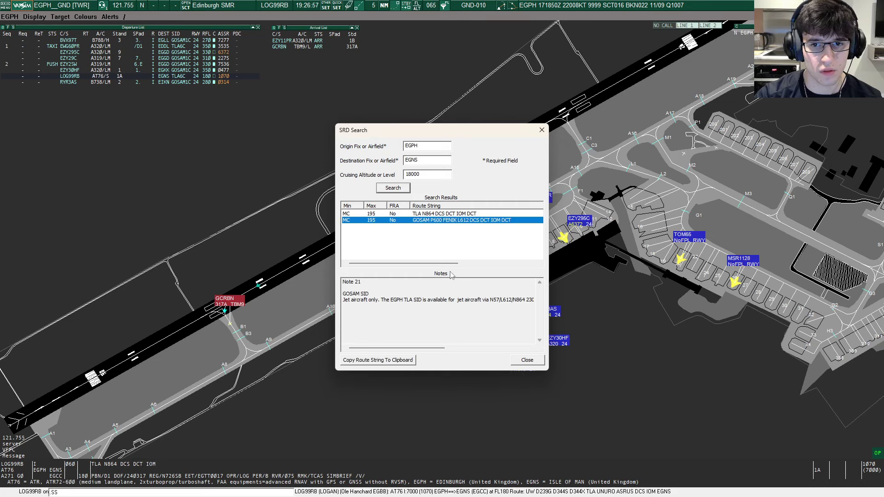
pyautogui.moveTo(417, 348); pyautogui.dragTo(427, 348)
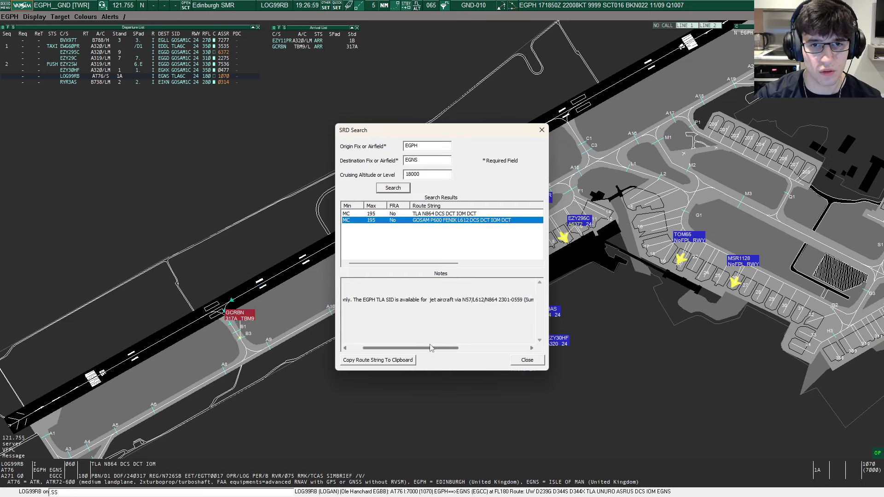
pyautogui.moveTo(430, 347); pyautogui.dragTo(400, 341)
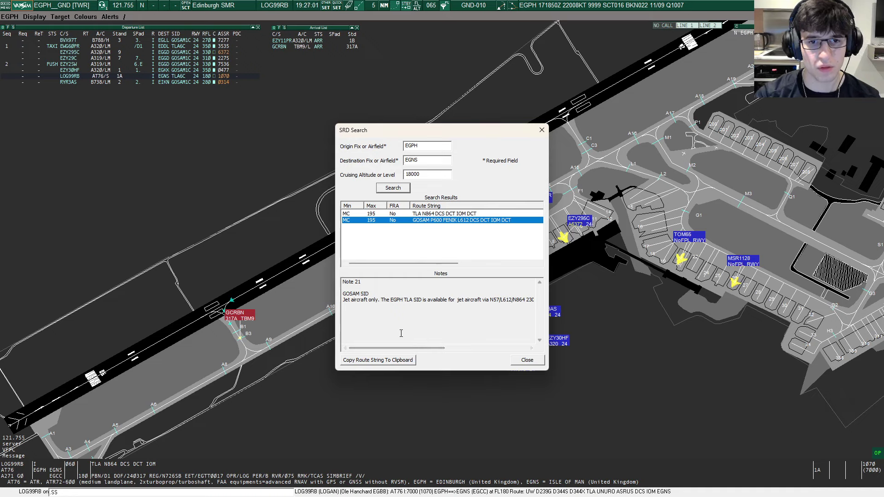
pyautogui.click(433, 214)
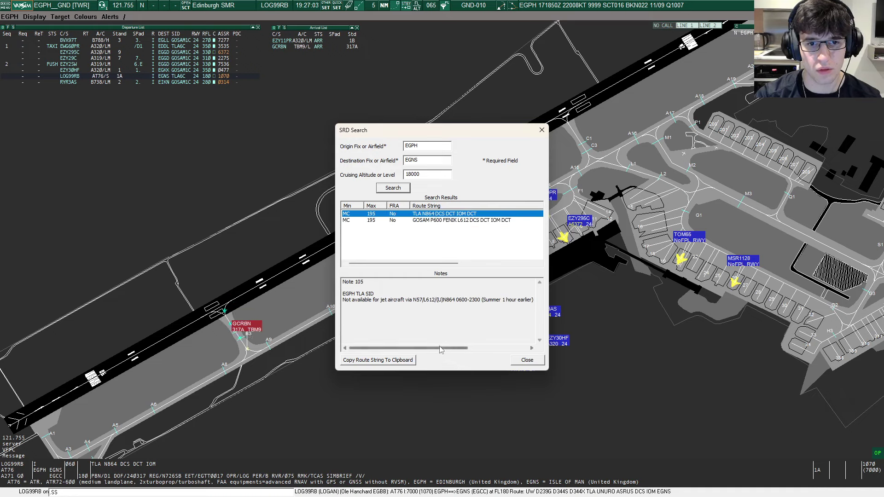
# - Consult the vMATS GOSAM/TLA allocation sections in Acrobat, then return to the radar
pyautogui.press('super')
pyautogui.moveTo(616, 486)
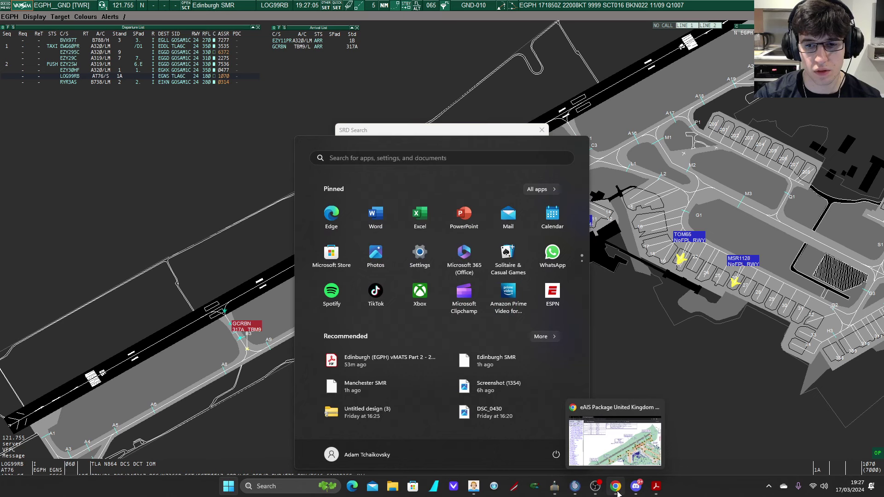
pyautogui.click(656, 486)
pyautogui.scroll(3, 629, 284)
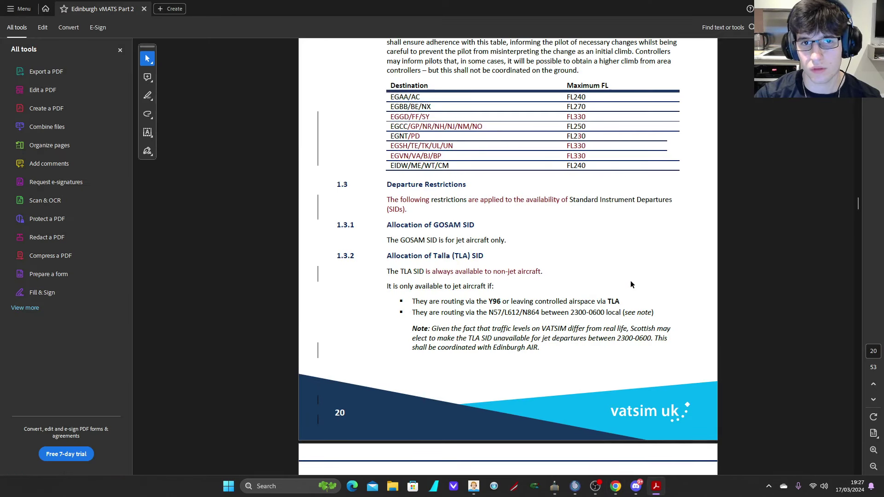
pyautogui.scroll(3, 459, 282)
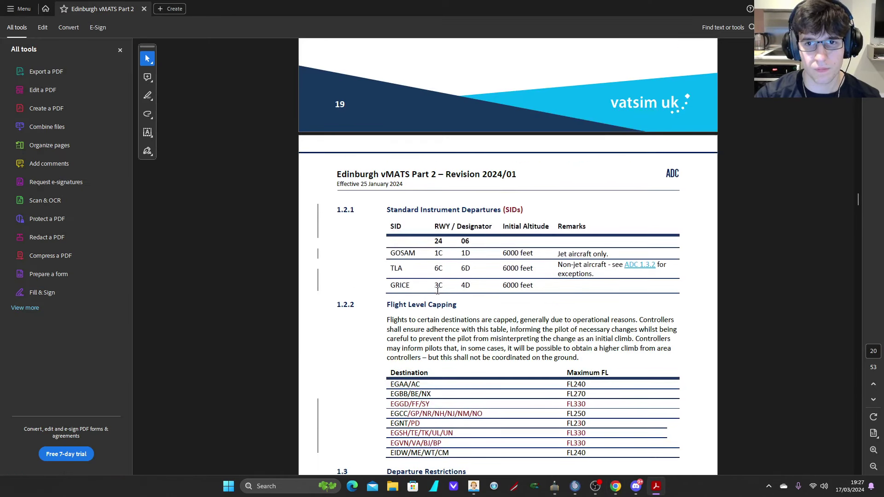
pyautogui.scroll(3, 442, 286)
pyautogui.scroll(-3, 437, 290)
pyautogui.scroll(-2, 436, 287)
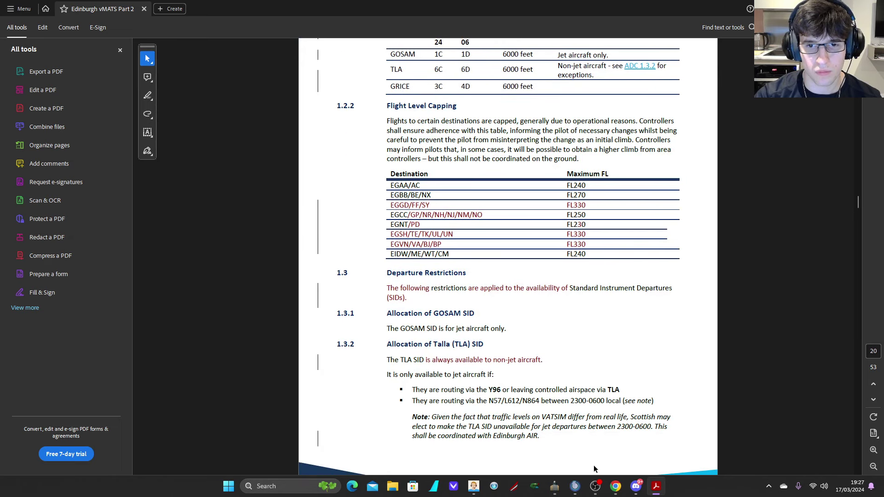
pyautogui.moveTo(595, 486)
pyautogui.click(594, 442)
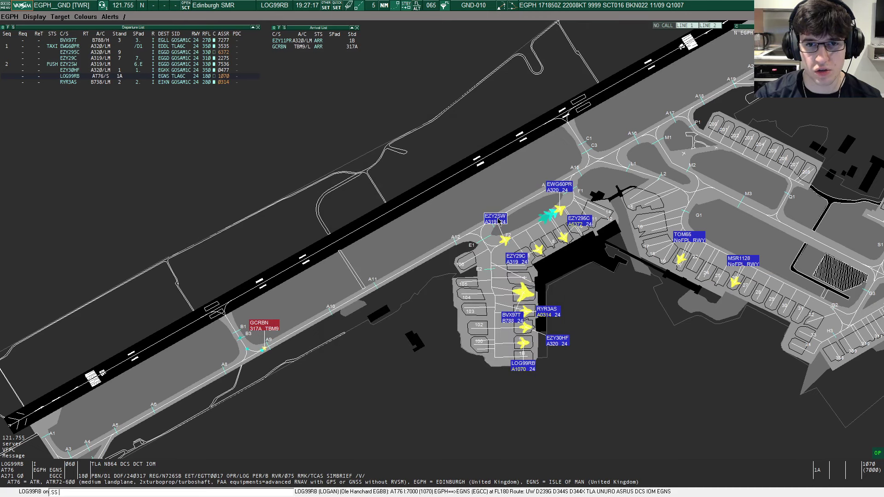
# - Set EZY2SW's status to TAXI with /D1 in its scratchpad
pyautogui.click(497, 228)
pyautogui.scroll(2, 385, 308)
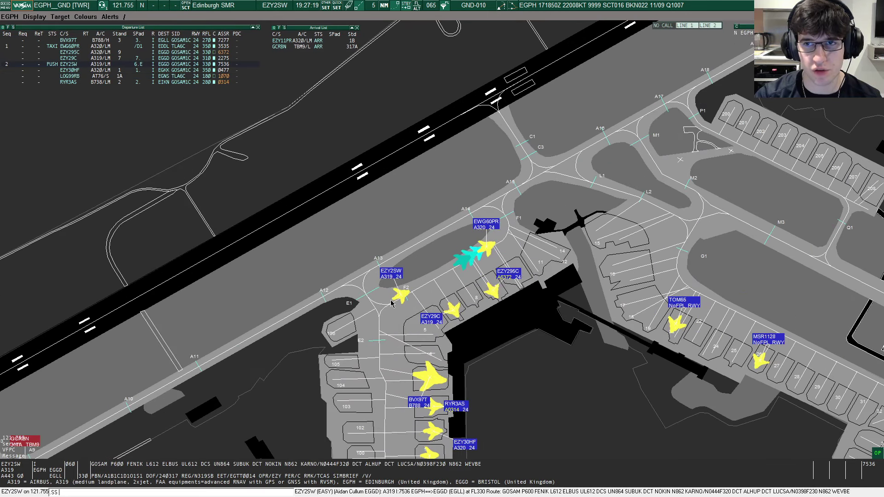
pyautogui.scroll(-2, 385, 308)
pyautogui.scroll(-1, 385, 308)
pyautogui.scroll(2, 417, 278)
pyautogui.scroll(2, 418, 278)
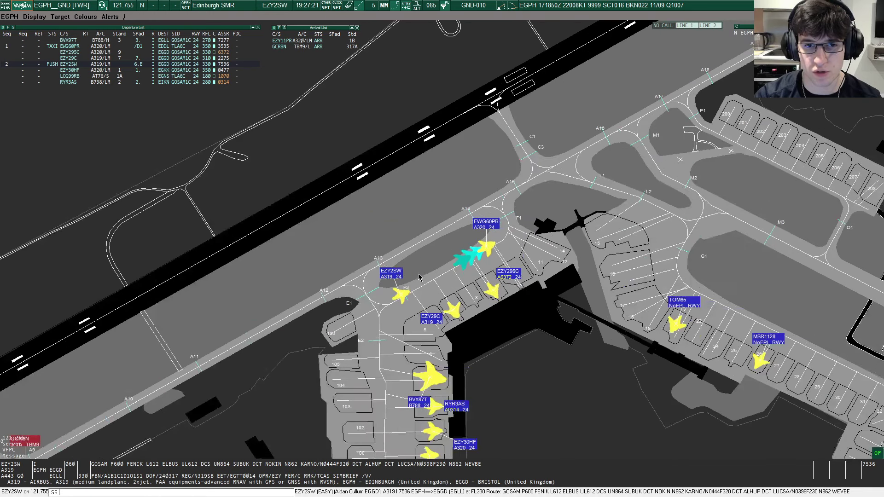
pyautogui.click(53, 64)
pyautogui.click(136, 64)
pyautogui.write('/D1')
pyautogui.press('Return')
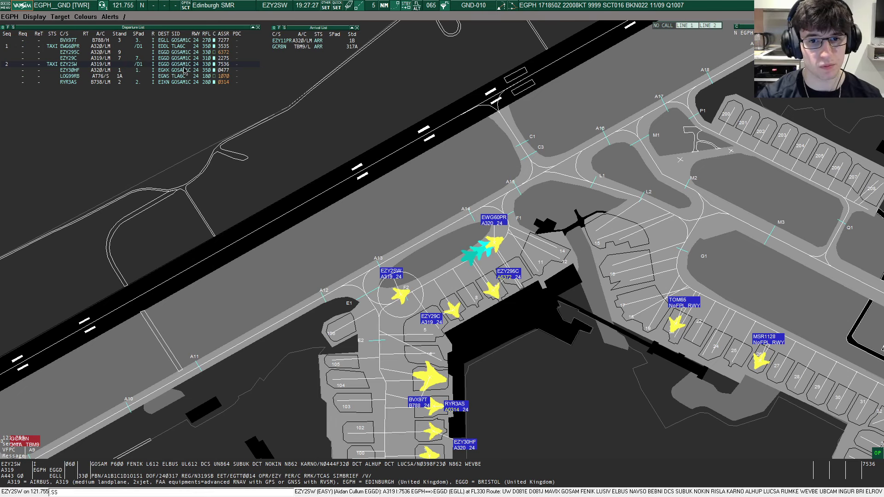
pyautogui.scroll(-2, 369, 238)
pyautogui.scroll(-2, 345, 240)
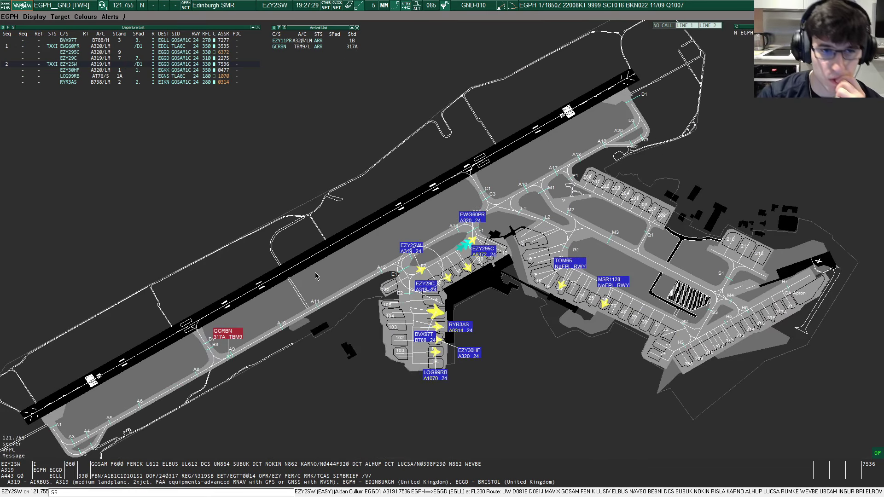
pyautogui.scroll(2, 432, 221)
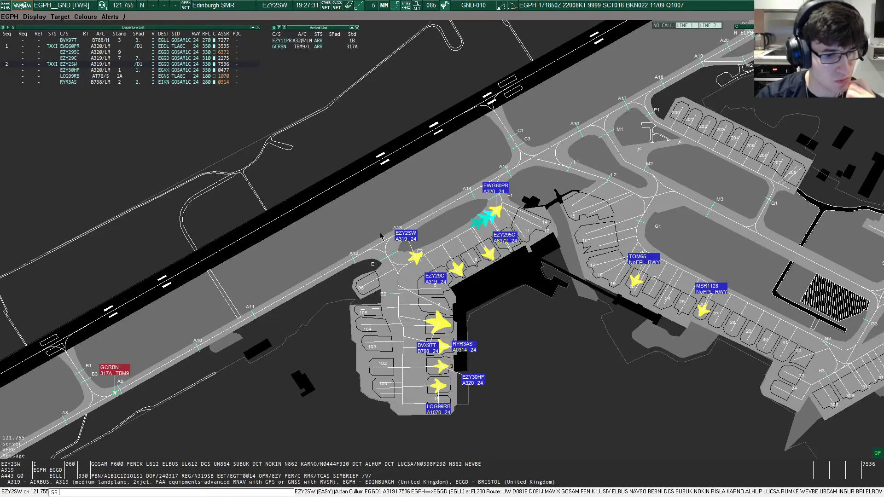
# - Make EZY29C active and mark it as pushing back, confirming its entry
pyautogui.click(460, 276)
pyautogui.scroll(2, 442, 286)
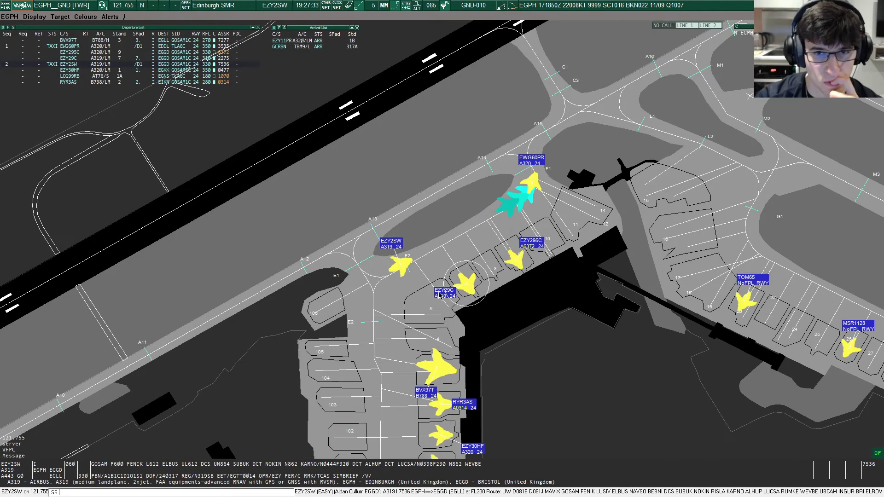
pyautogui.click(439, 292)
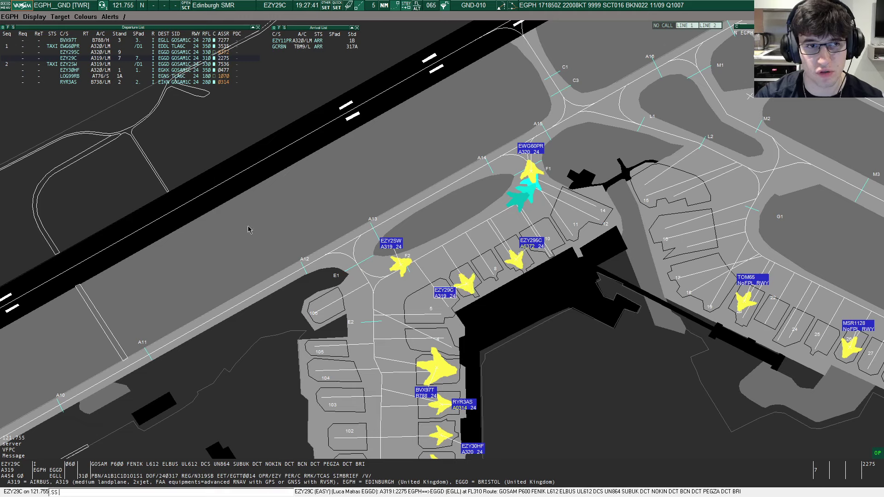
pyautogui.click(54, 59)
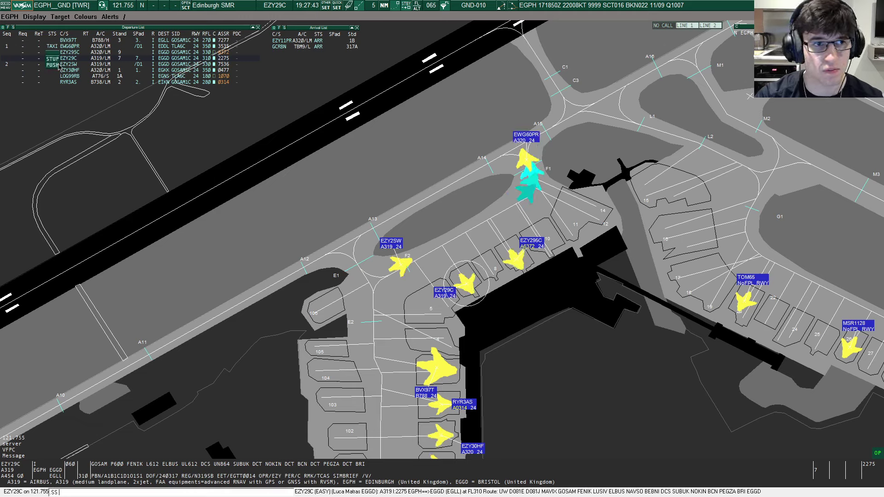
pyautogui.click(135, 58)
pyautogui.press('Return')
pyautogui.scroll(-2, 259, 220)
pyautogui.press('super')
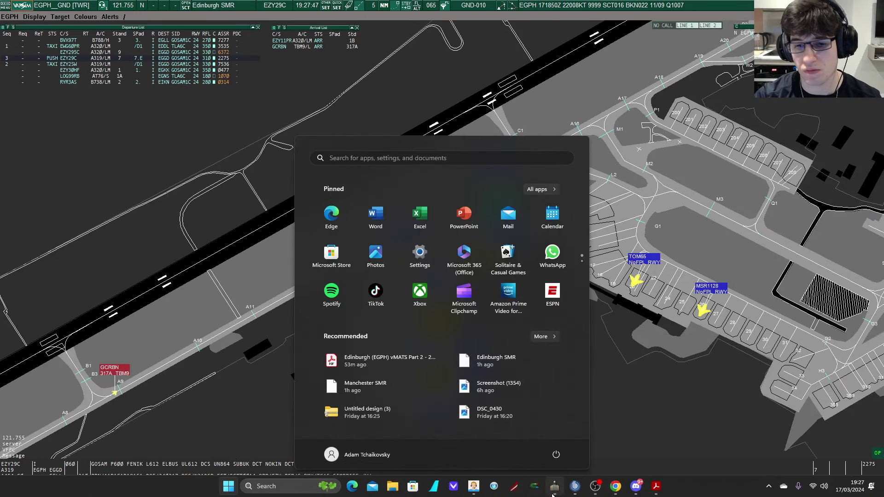
pyautogui.click(575, 485)
pyautogui.click(278, 300)
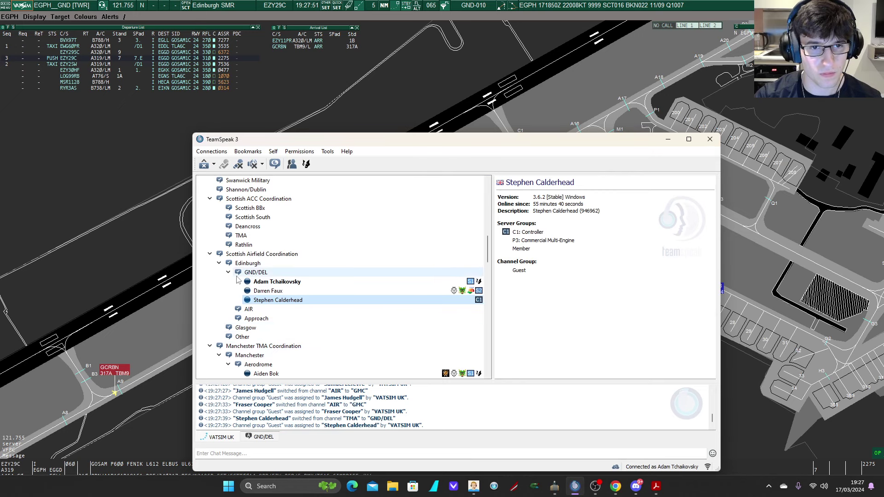
pyautogui.click(152, 257)
pyautogui.scroll(1, 463, 331)
pyautogui.scroll(1, 472, 322)
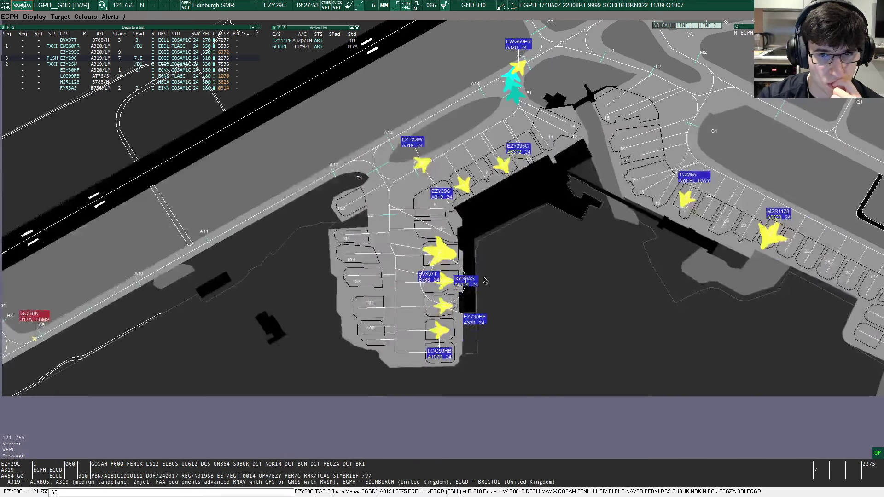
pyautogui.scroll(2, 471, 323)
pyautogui.click(471, 320)
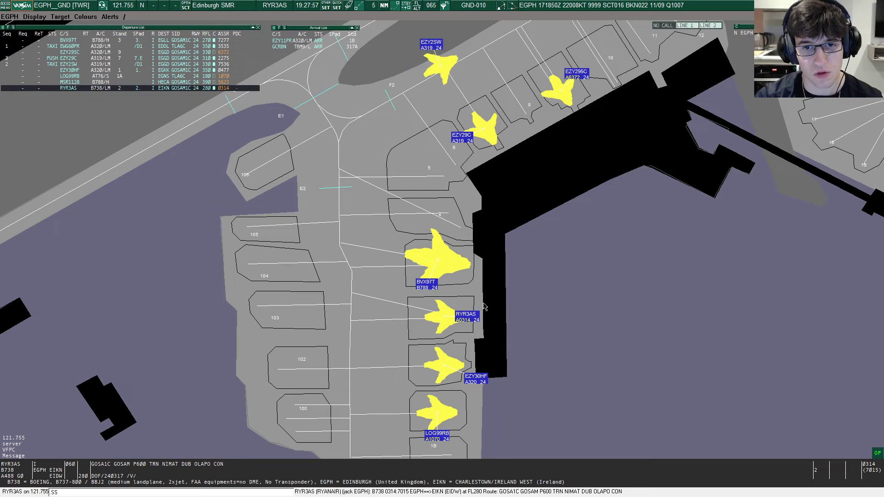
pyautogui.scroll(-1, 474, 319)
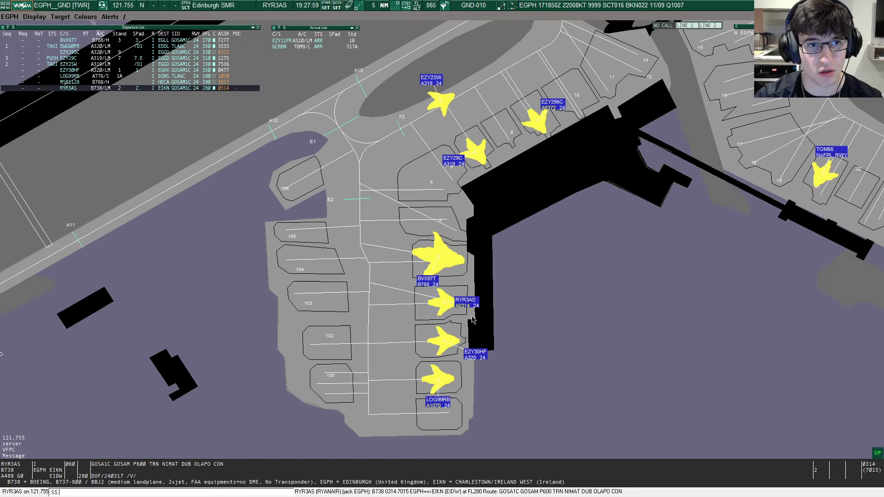
pyautogui.scroll(-1, 474, 318)
pyautogui.scroll(-2, 474, 318)
pyautogui.scroll(-1, 473, 318)
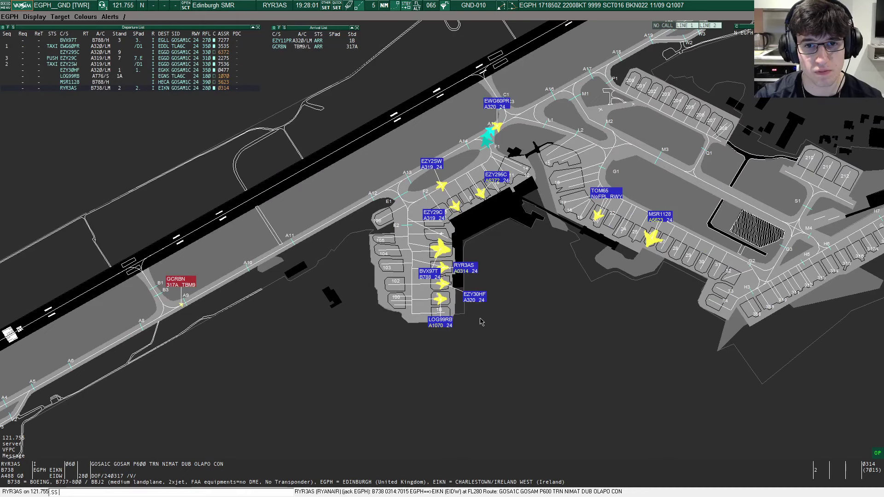
pyautogui.scroll(-1, 481, 322)
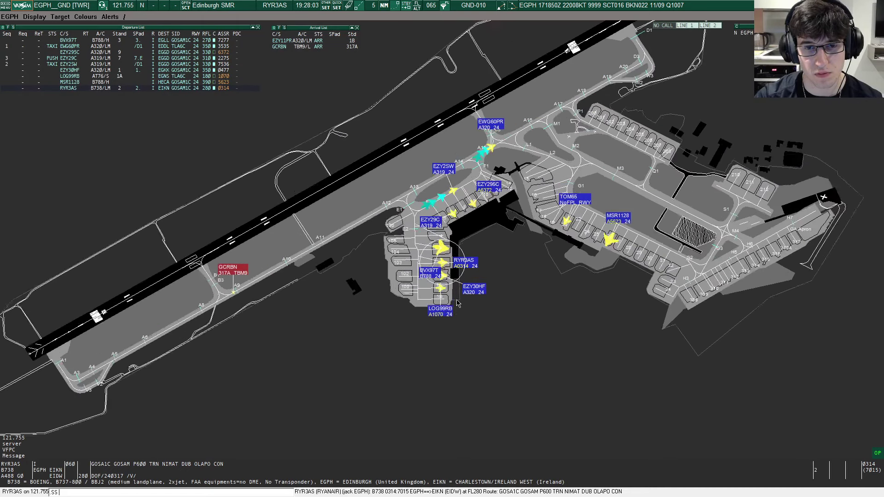
pyautogui.scroll(1, 481, 322)
pyautogui.scroll(1, 483, 325)
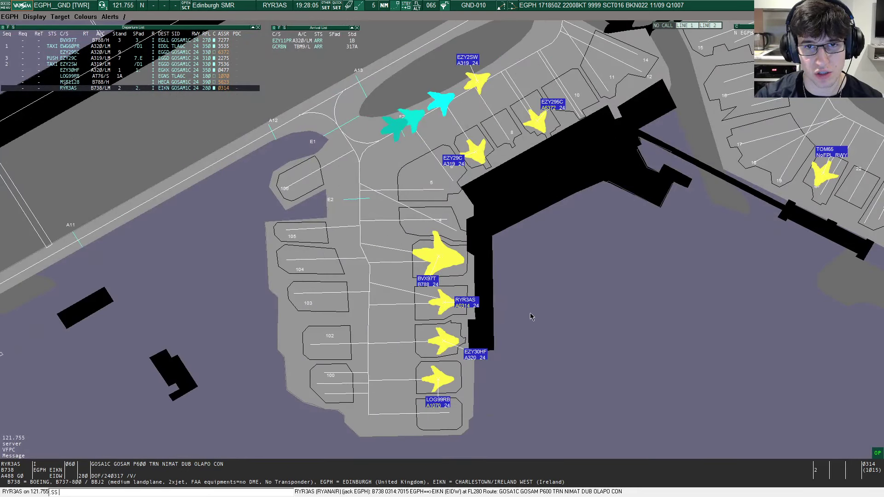
pyautogui.scroll(-2, 532, 316)
pyautogui.press('super')
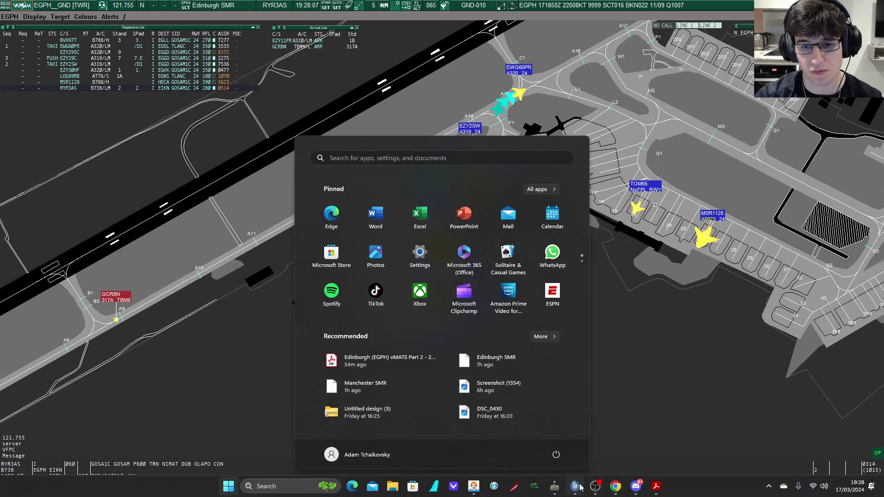
pyautogui.click(574, 486)
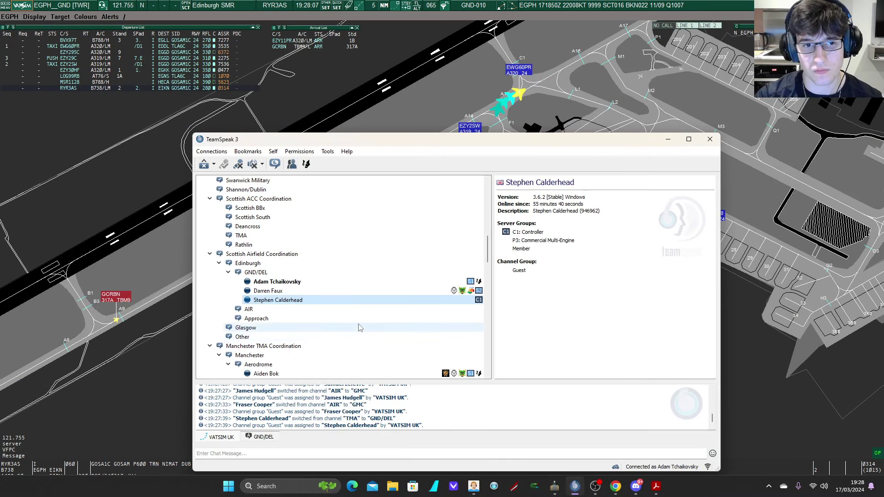
pyautogui.click(315, 283)
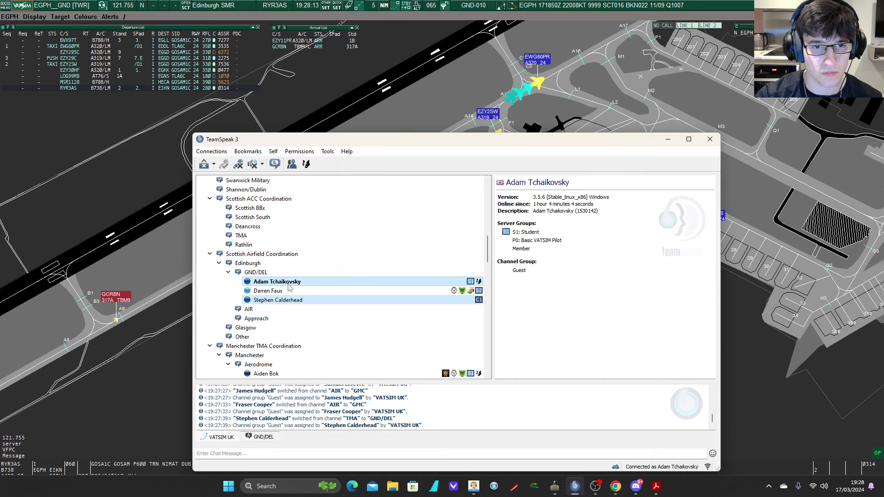
pyautogui.click(193, 262)
pyautogui.scroll(3, 425, 298)
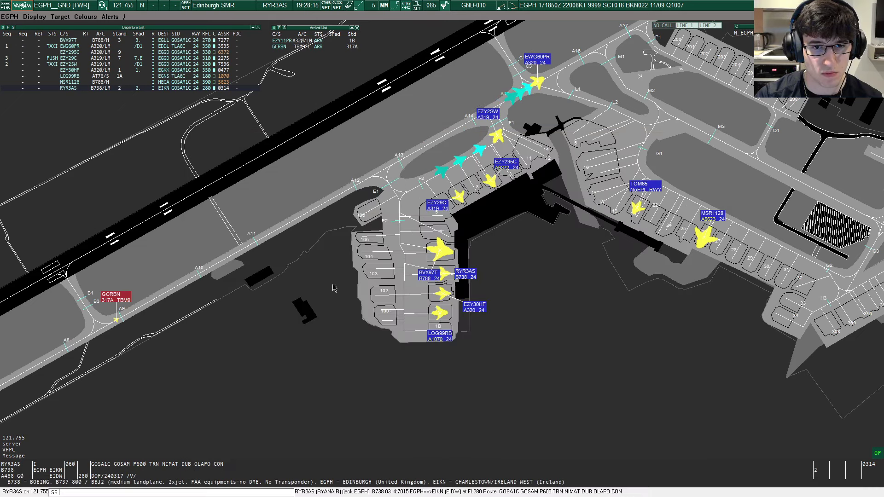
pyautogui.scroll(-2, 425, 299)
# - Move BVX97T's label up clear of the stand cluster and review RYR3AS's Dublin plan
pyautogui.click(452, 257)
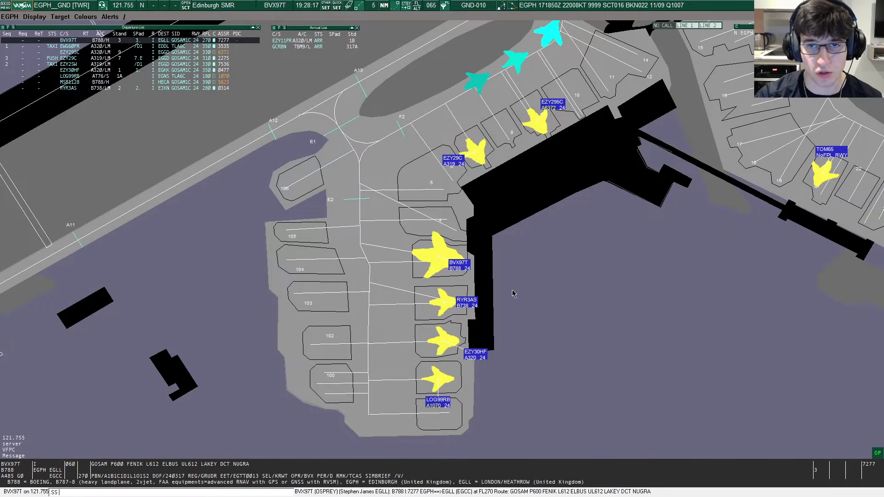
pyautogui.scroll(-1, 505, 298)
pyautogui.scroll(2, 492, 324)
pyautogui.scroll(1, 480, 307)
pyautogui.scroll(-2, 470, 292)
pyautogui.scroll(-2, 500, 286)
pyautogui.scroll(1, 500, 287)
pyautogui.scroll(-2, 499, 286)
pyautogui.scroll(-1, 499, 286)
pyautogui.press('super')
pyautogui.click(656, 368)
pyautogui.scroll(-2, 621, 345)
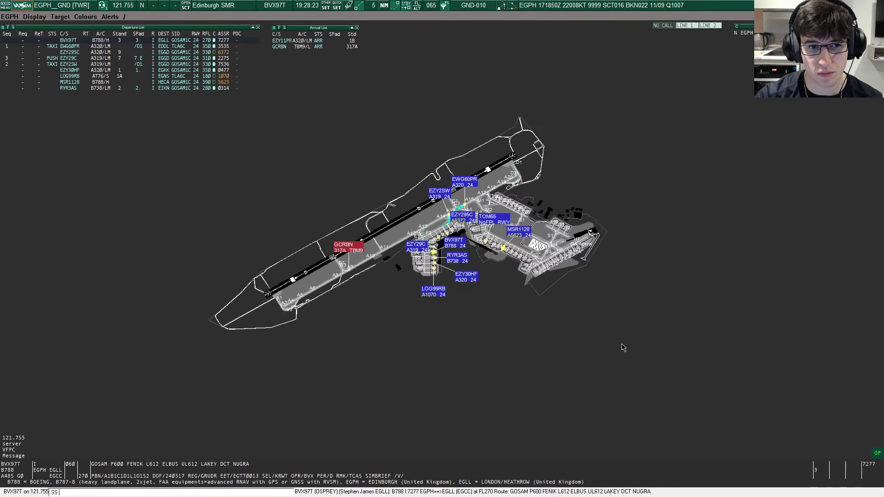
pyautogui.scroll(-3, 518, 329)
pyautogui.scroll(-1, 470, 292)
pyautogui.scroll(2, 433, 283)
pyautogui.scroll(1, 433, 284)
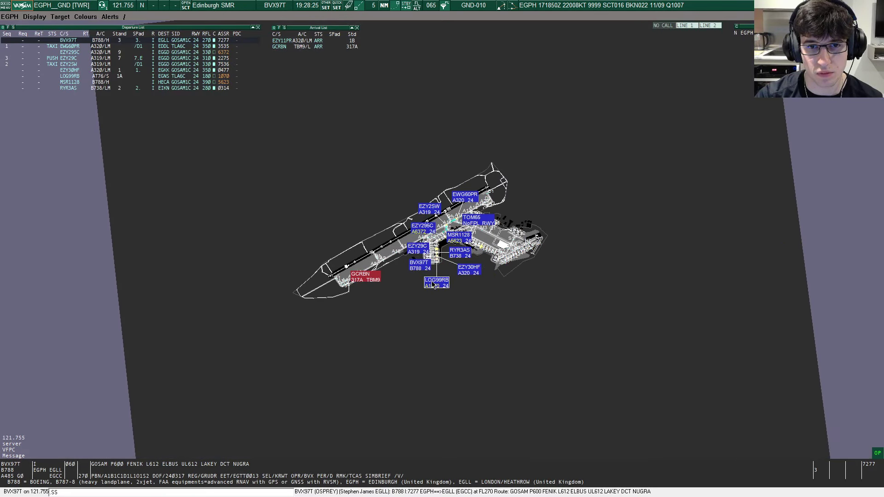
pyautogui.scroll(3, 433, 284)
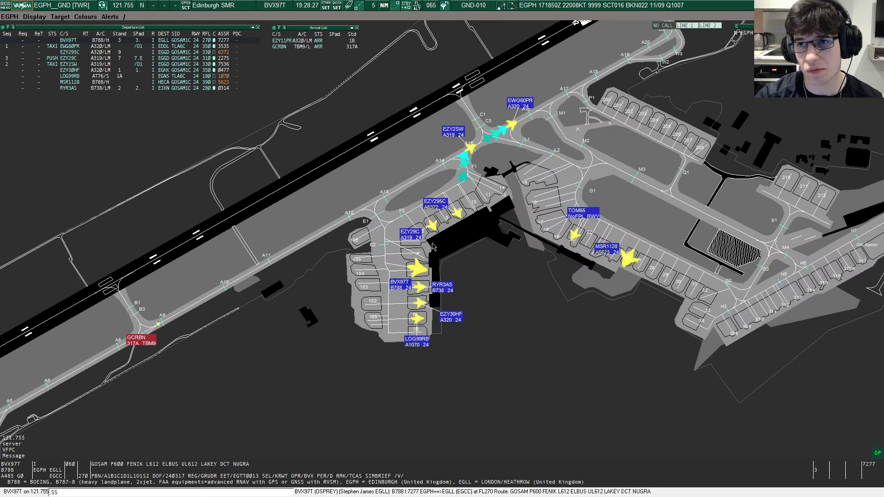
pyautogui.scroll(1, 413, 257)
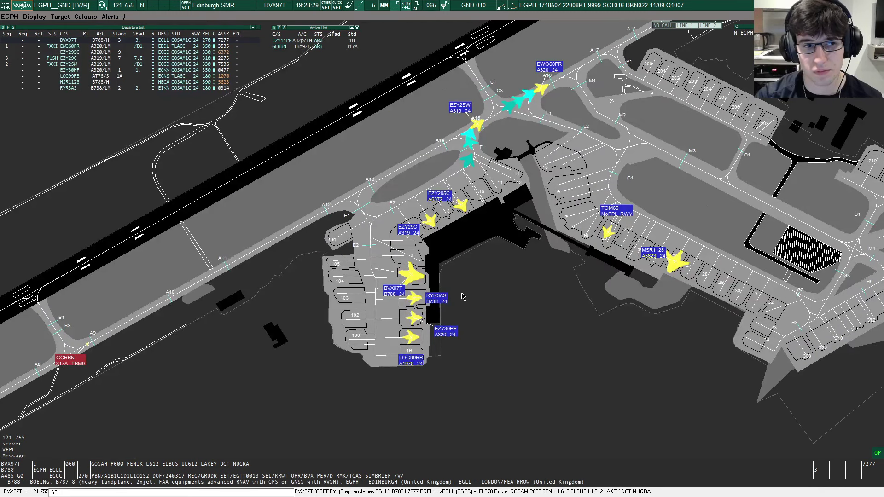
pyautogui.click(436, 301)
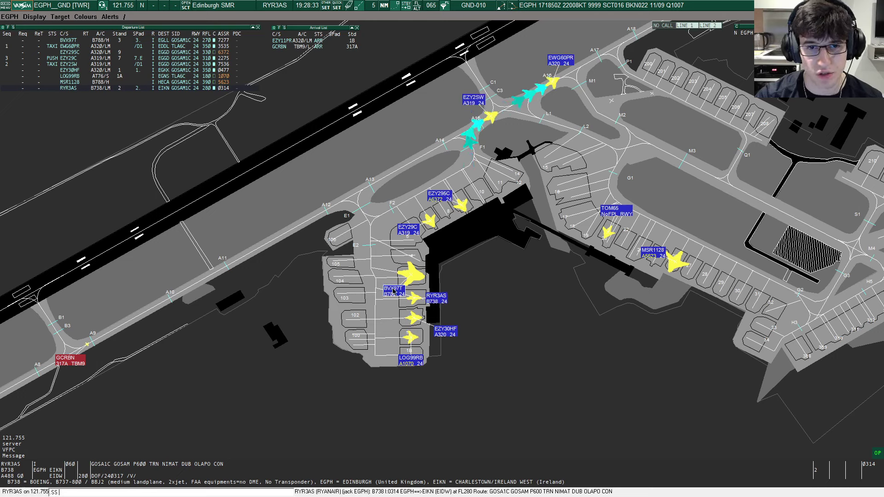
pyautogui.moveTo(400, 293); pyautogui.dragTo(398, 276)
pyautogui.click(440, 304)
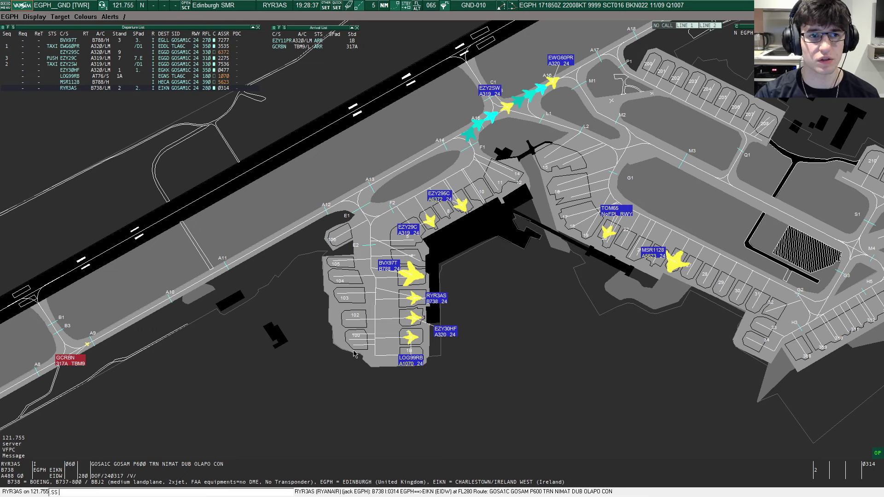
pyautogui.scroll(-2, 273, 352)
pyautogui.scroll(-2, 266, 352)
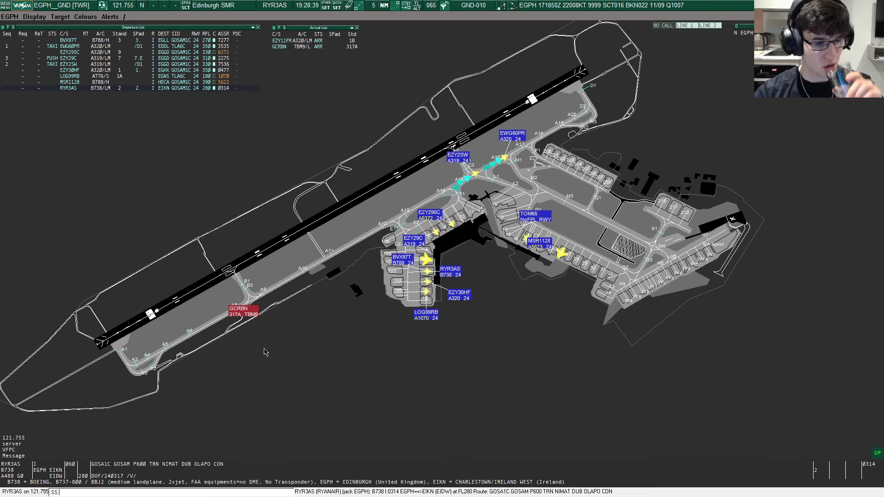
pyautogui.scroll(2, 308, 344)
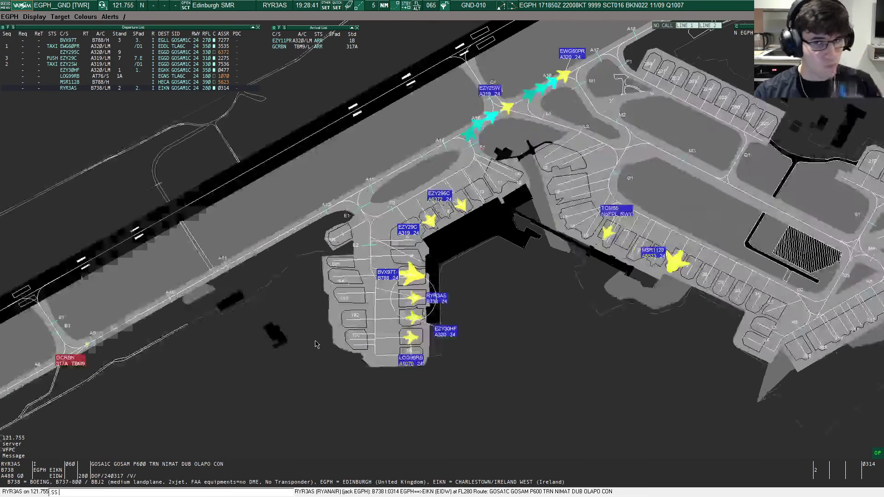
pyautogui.scroll(2, 430, 297)
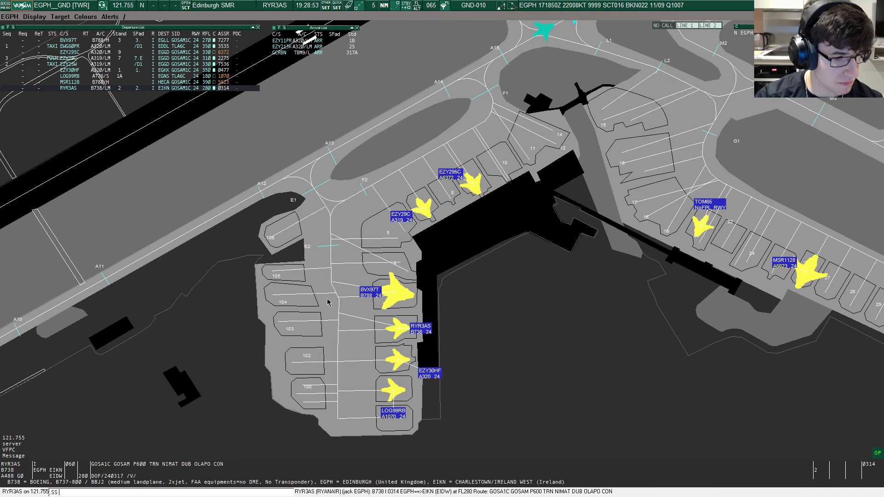
pyautogui.scroll(-3, 322, 305)
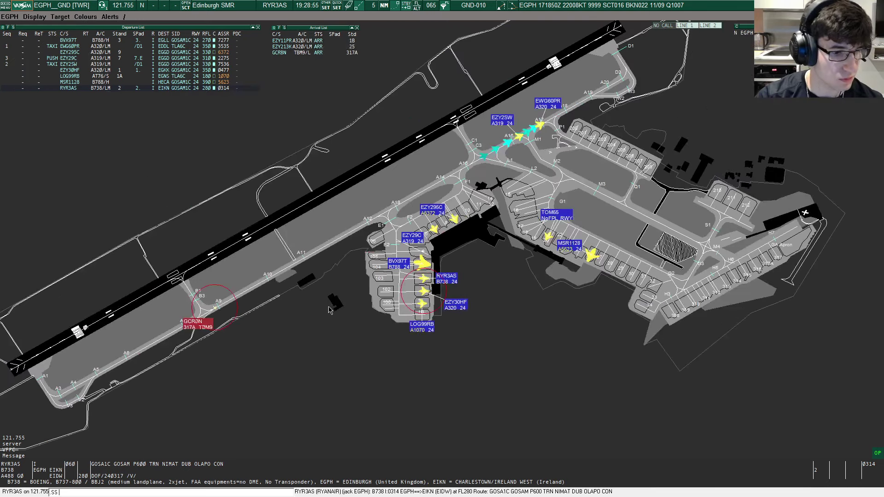
pyautogui.scroll(2, 352, 304)
pyautogui.scroll(1, 511, 339)
pyautogui.scroll(1, 511, 338)
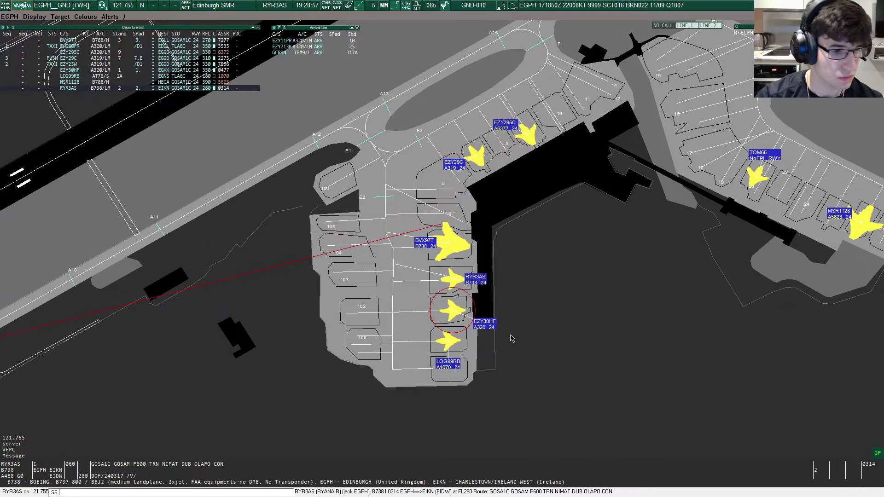
pyautogui.scroll(-1, 475, 347)
# - Select EZY30HF and begin editing its scratchpad entry in the departure list
pyautogui.click(475, 304)
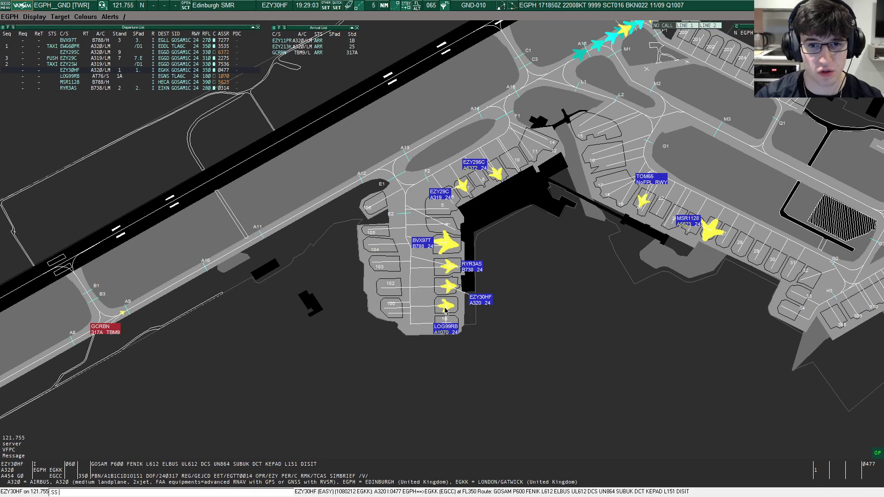
pyautogui.scroll(1, 408, 228)
pyautogui.click(142, 70)
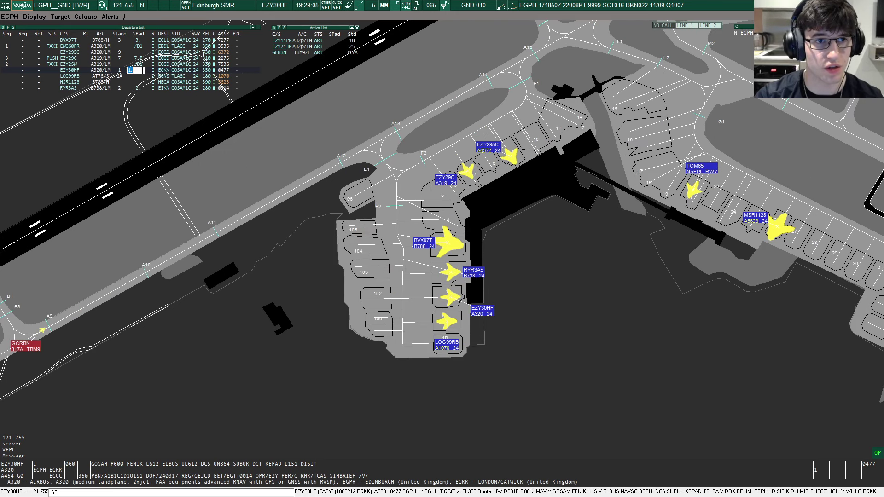